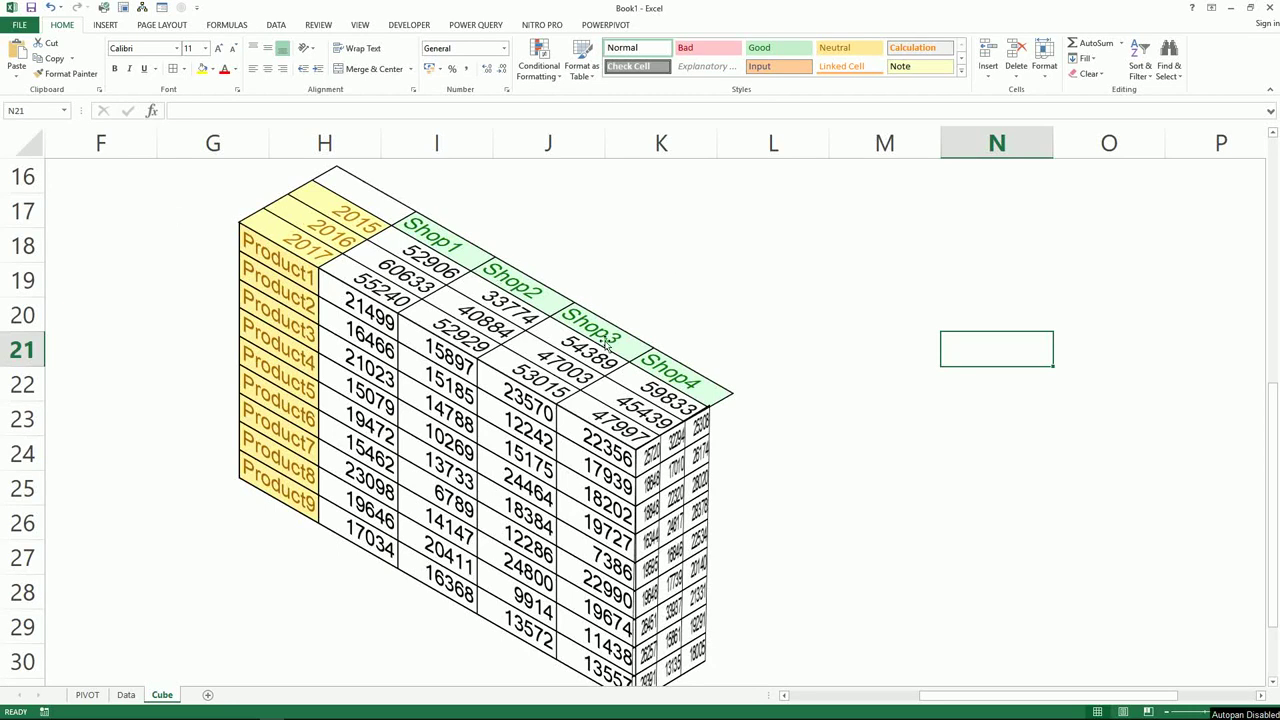
Step: Switch to the Data sheet and scroll through the records, checking 2016 and 2017 year values
left_click(126, 695)
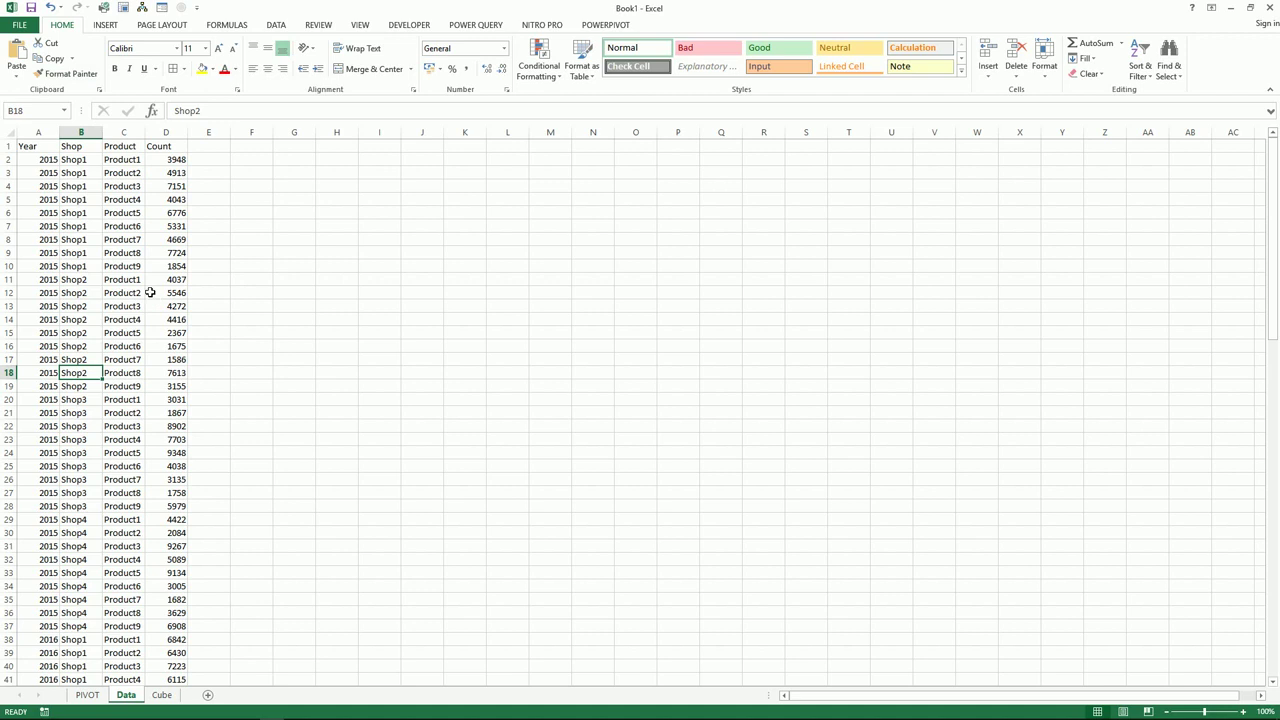
left_click(48, 163)
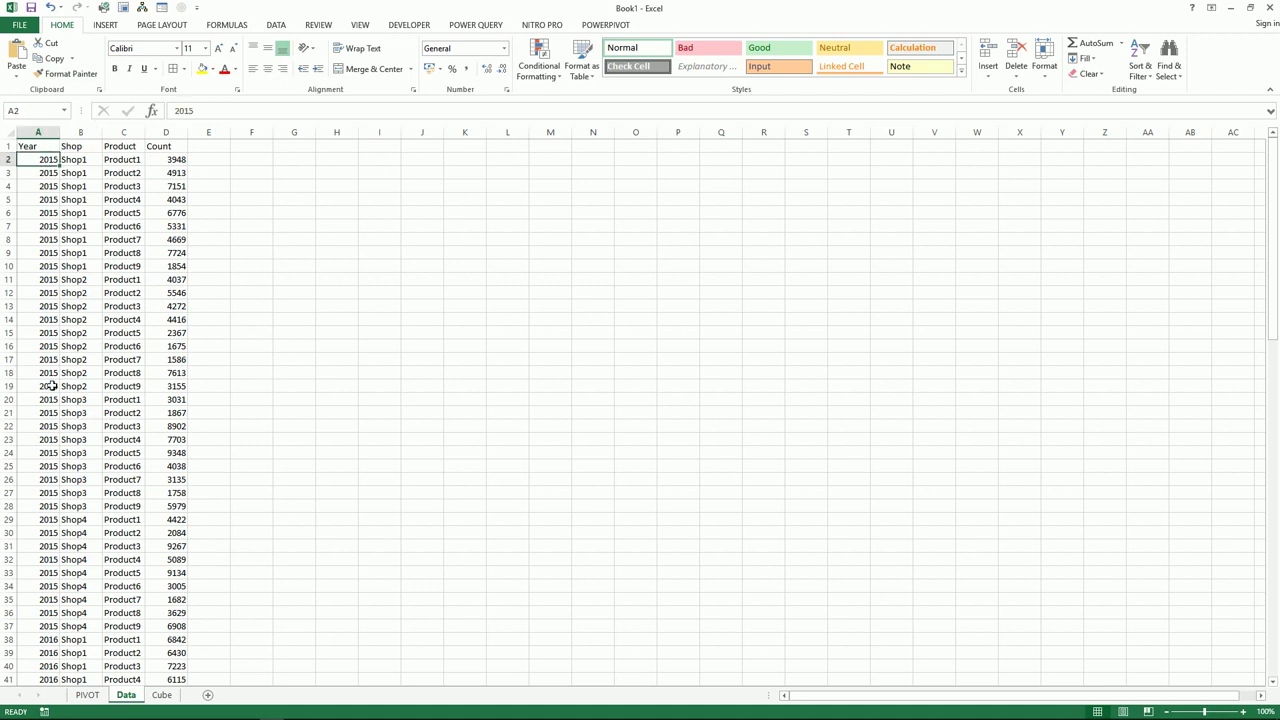
scroll(52, 386, "down", 2)
scroll(52, 386, "down", 4)
scroll(52, 386, "down", 4)
left_click(41, 317)
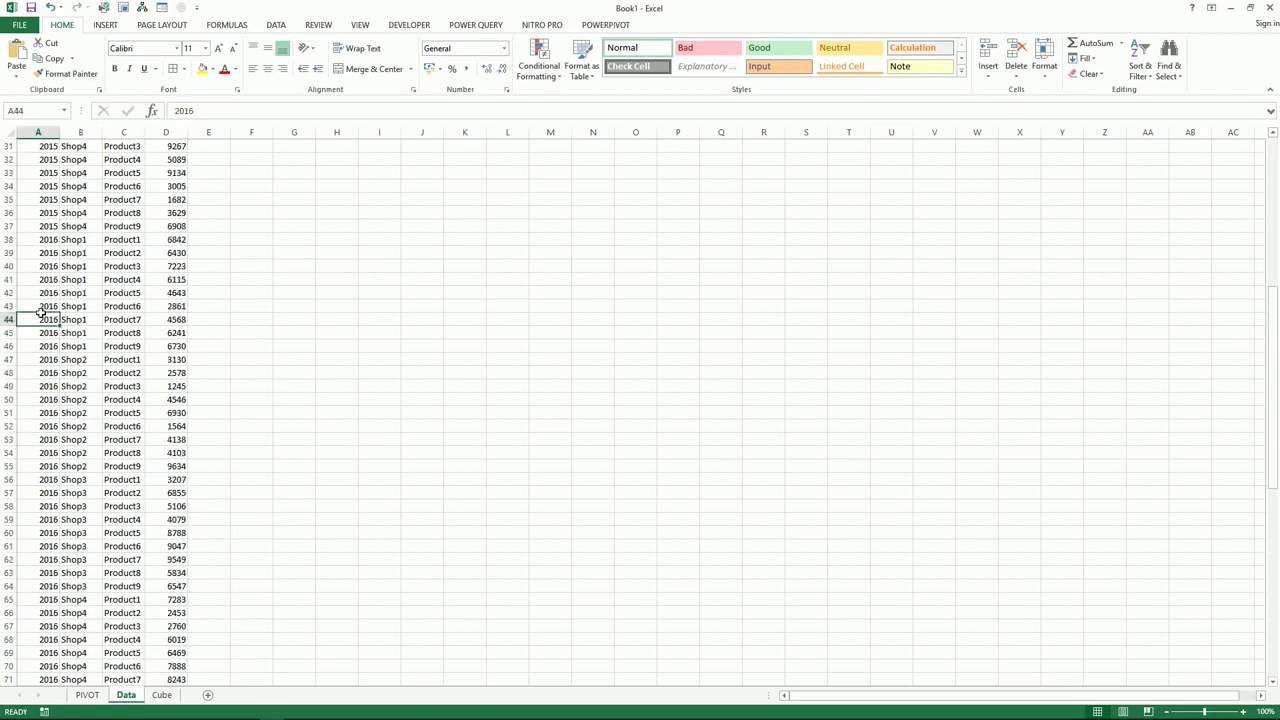
scroll(49, 374, "down", 4)
scroll(49, 374, "down", 5)
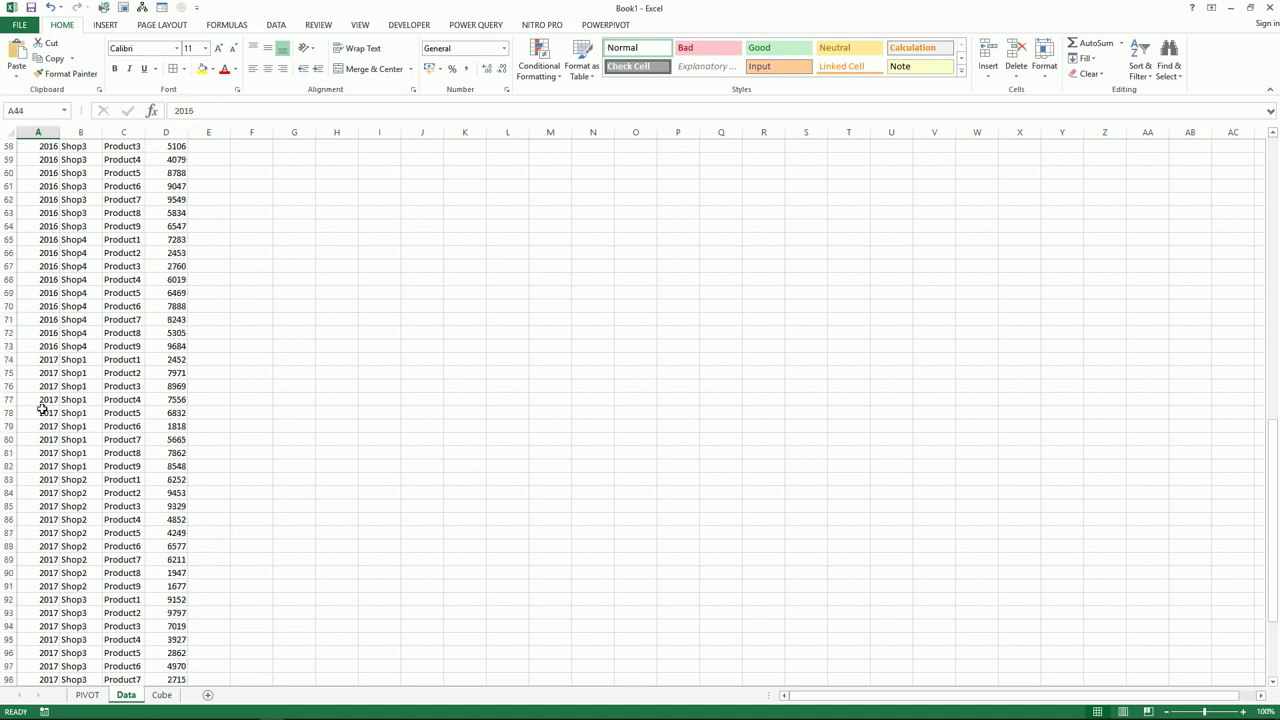
left_click(42, 411)
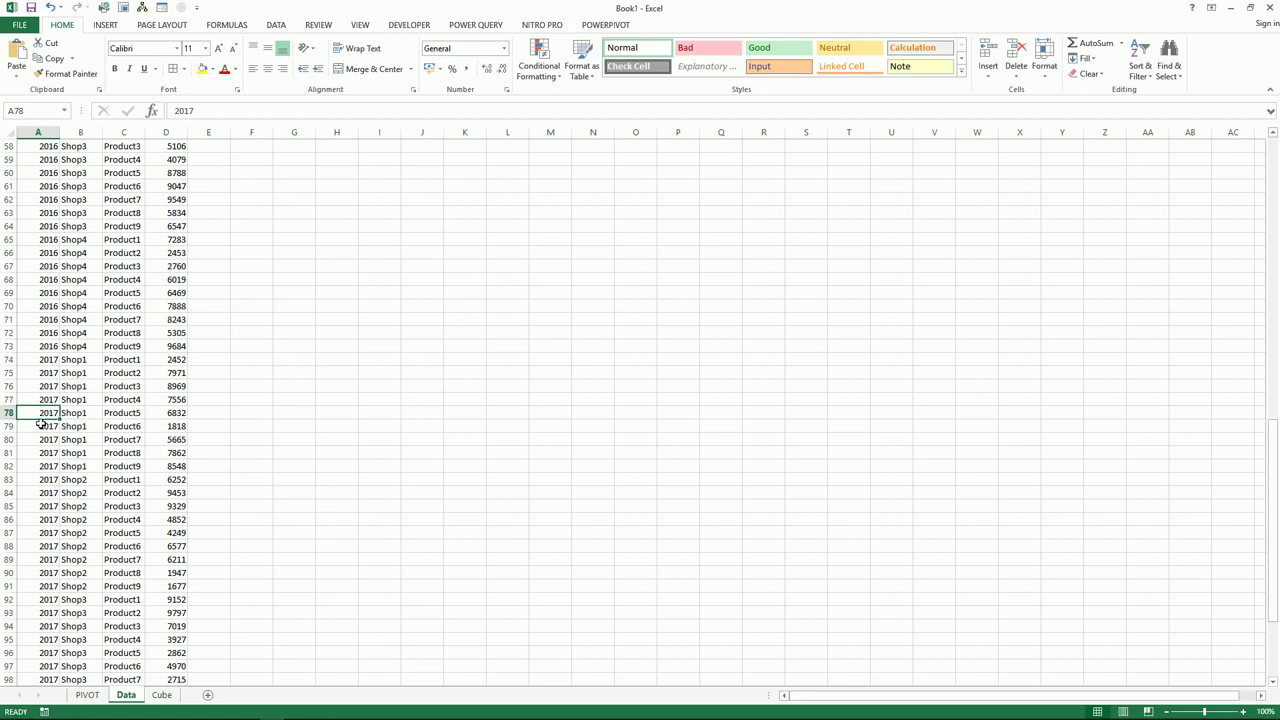
Step: Inspect the Count, Product and Shop entries, then select the header row A1:D1
left_click(151, 451)
left_click(110, 463)
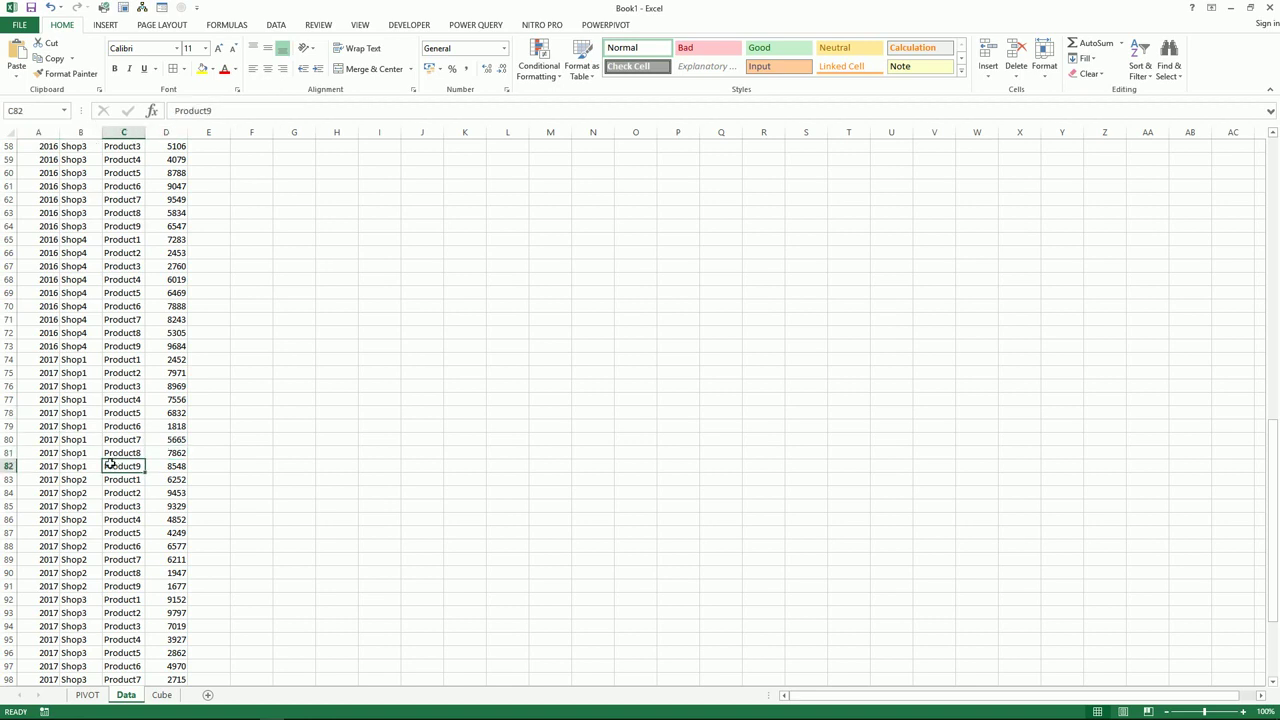
left_click(66, 465)
scroll(78, 457, "up", 6)
scroll(76, 465, "up", 9)
scroll(76, 465, "up", 4)
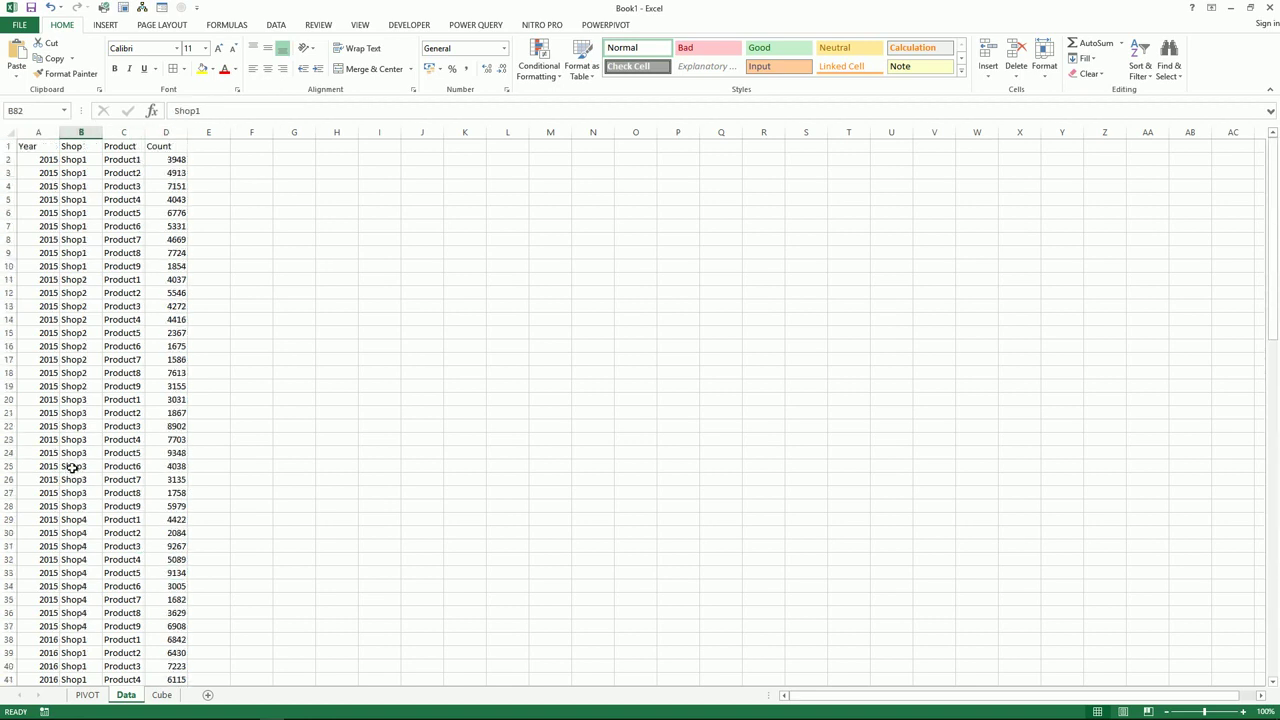
left_click_drag(30, 146, 185, 147)
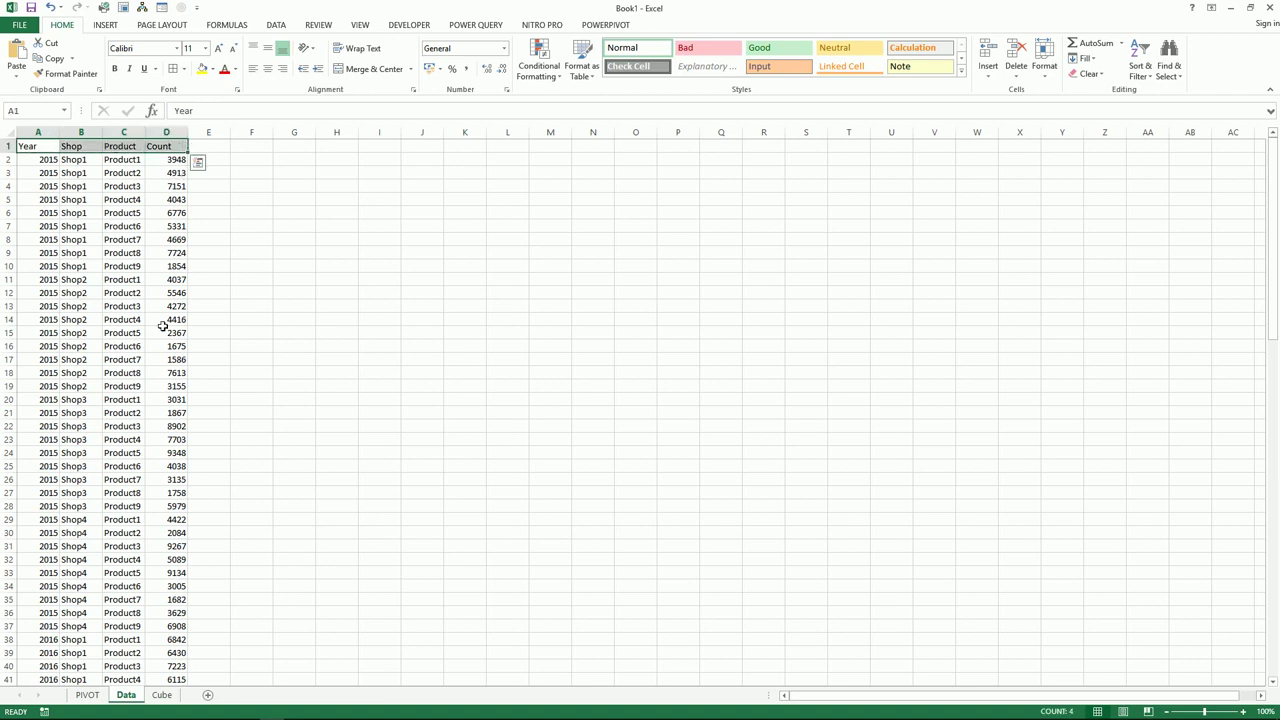
mouse_move(60, 706)
Step: Delete the PIVOT sheet
right_click(88, 698)
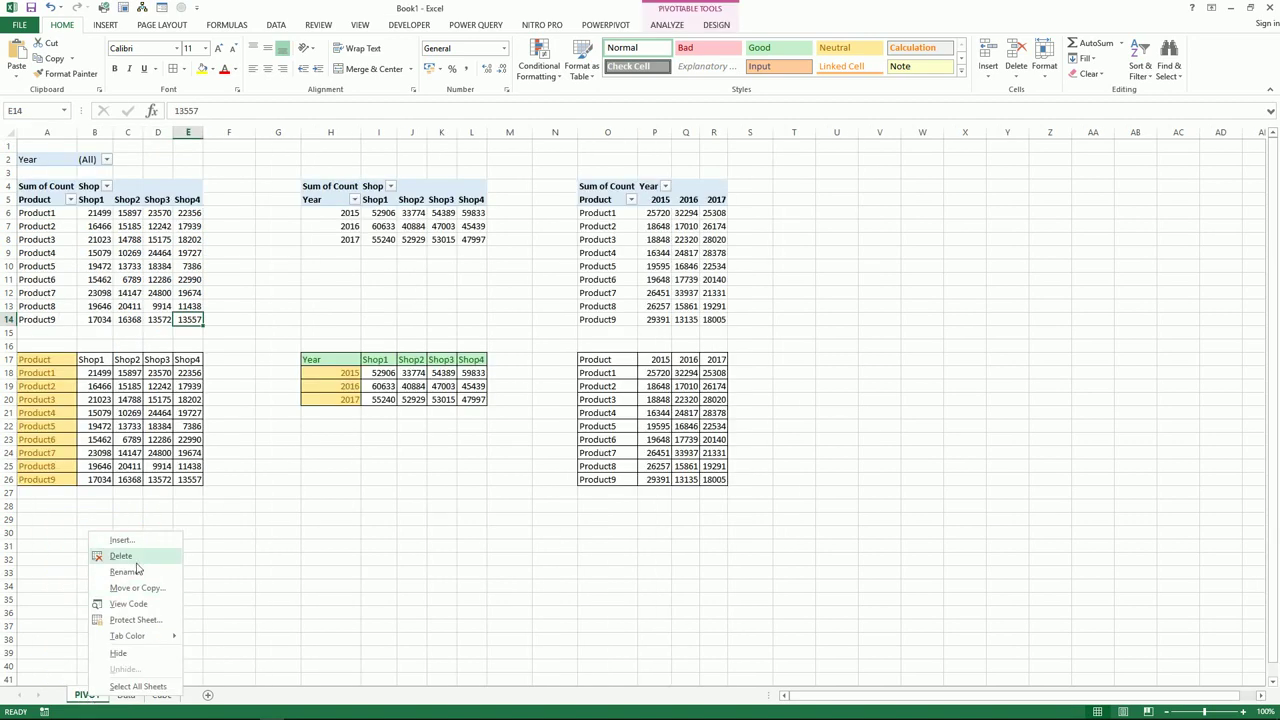
left_click(137, 561)
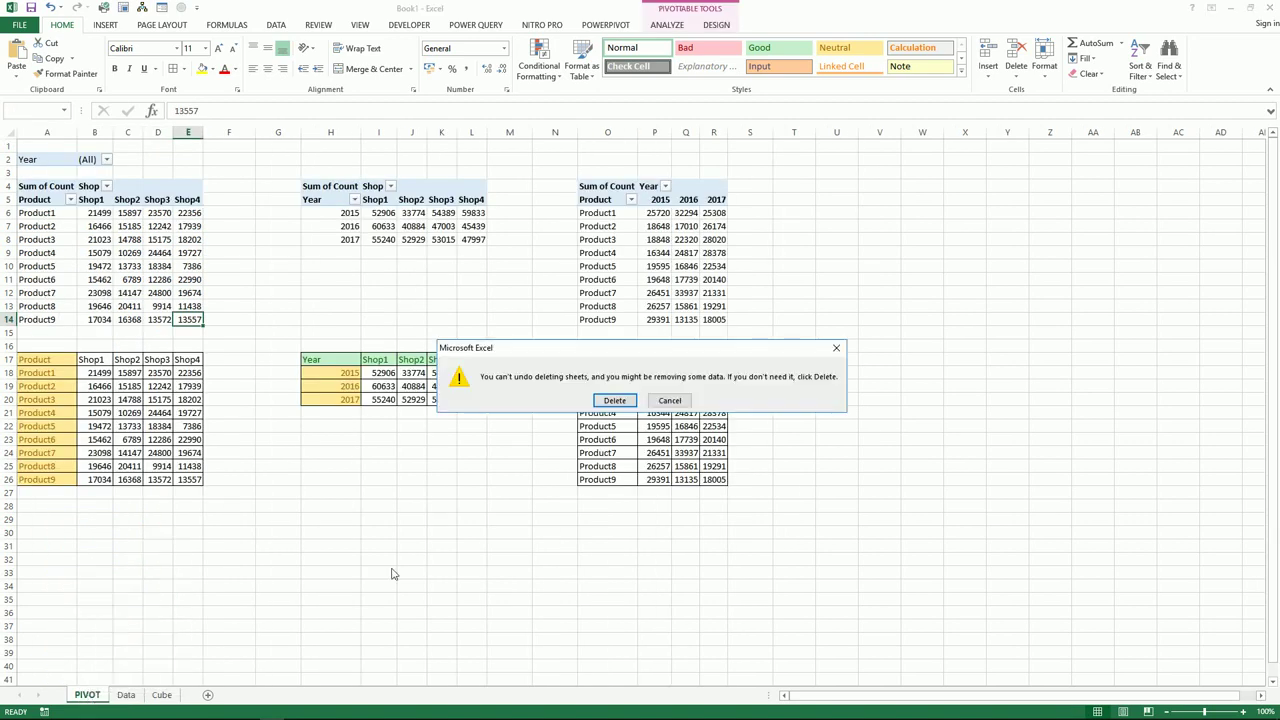
left_click(614, 401)
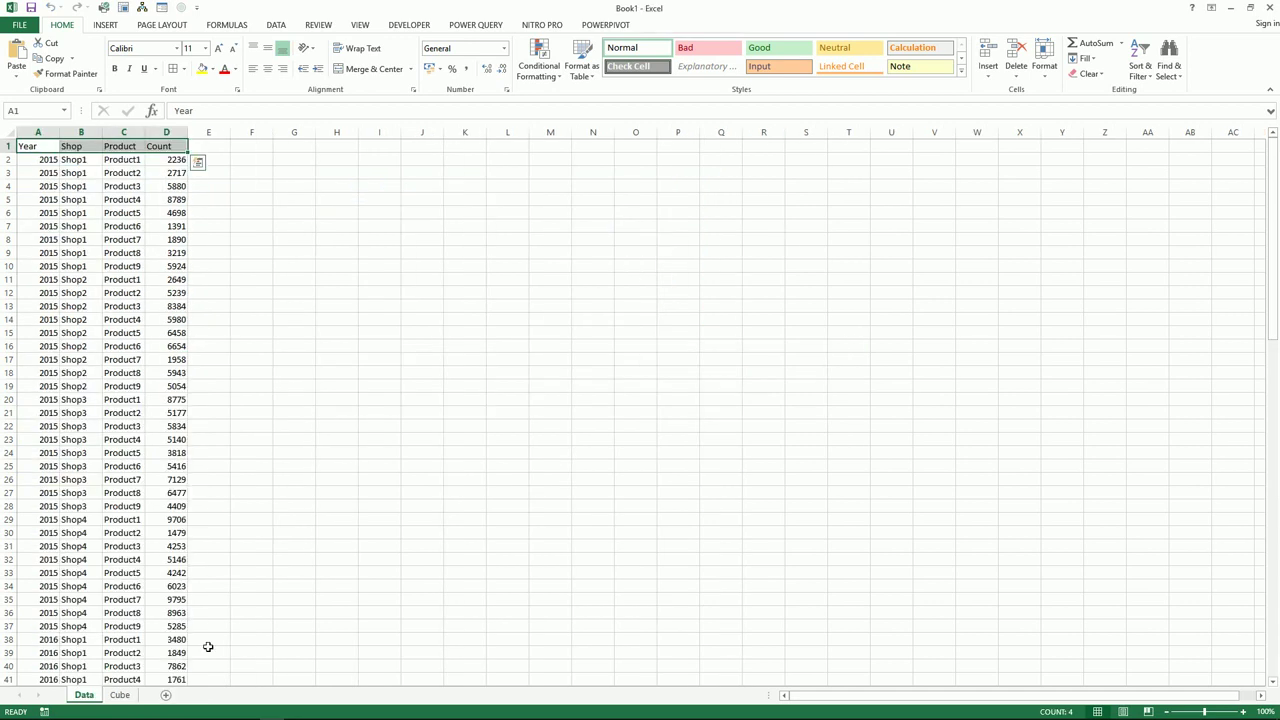
Step: Delete the Cube sheet and add a new blank worksheet
right_click(128, 699)
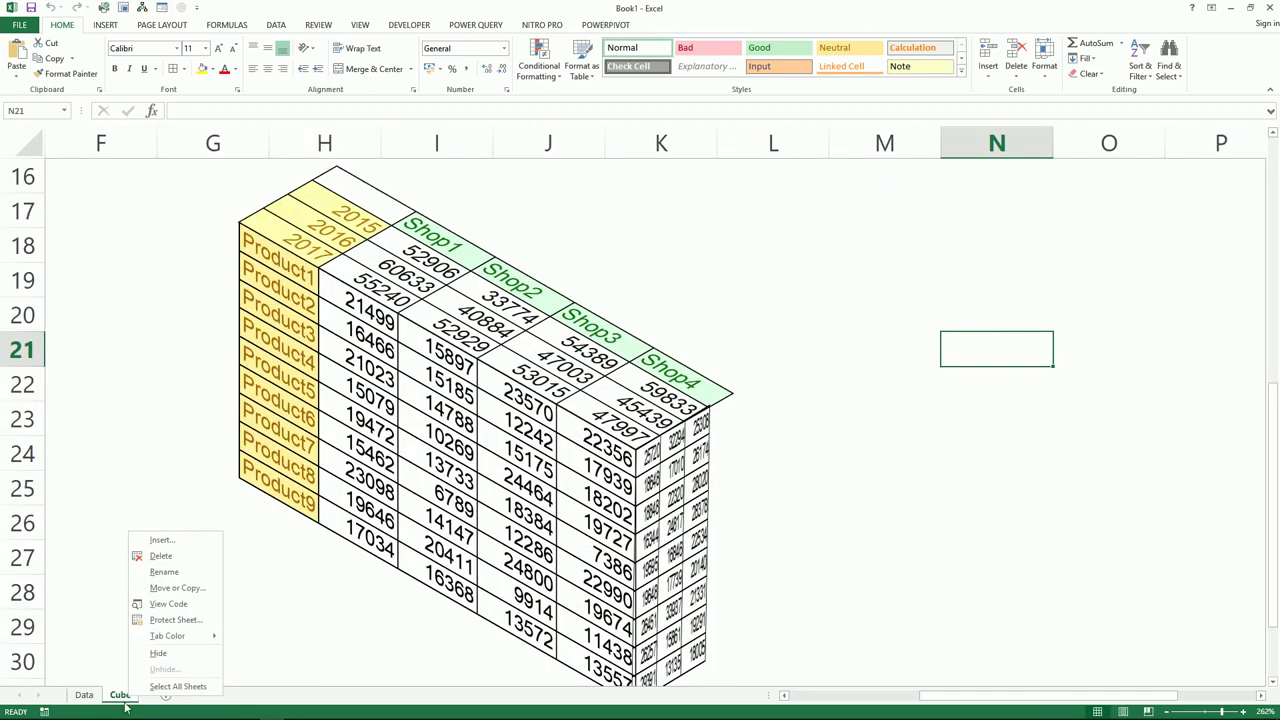
left_click(160, 556)
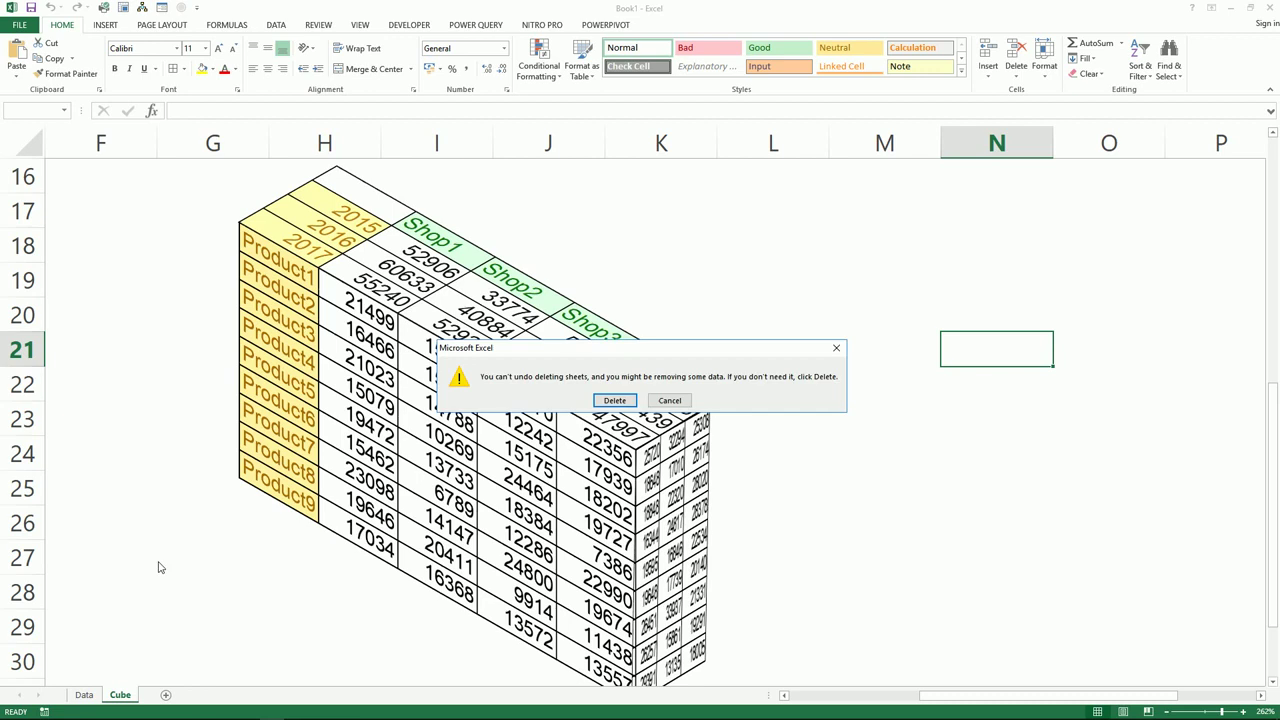
left_click(624, 400)
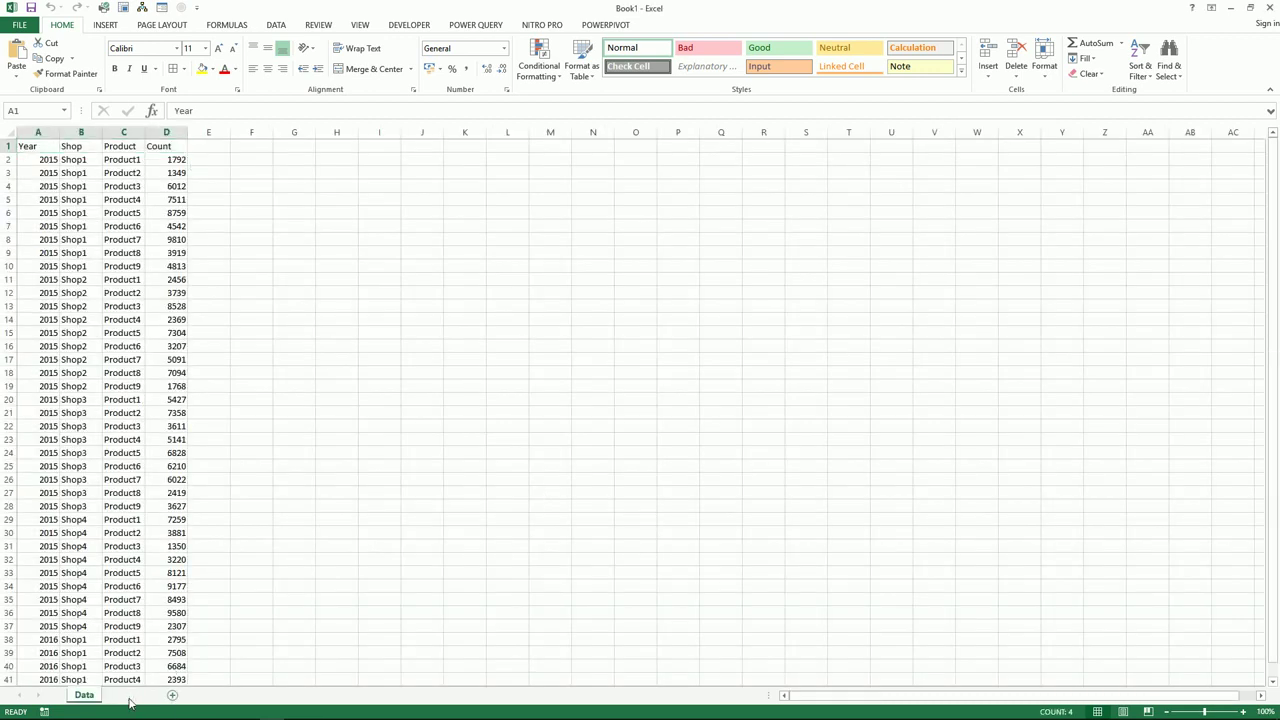
left_click(128, 695)
Step: Select A1:D109 on the Data sheet and name it 'Data' in the Name Box
left_click(82, 695)
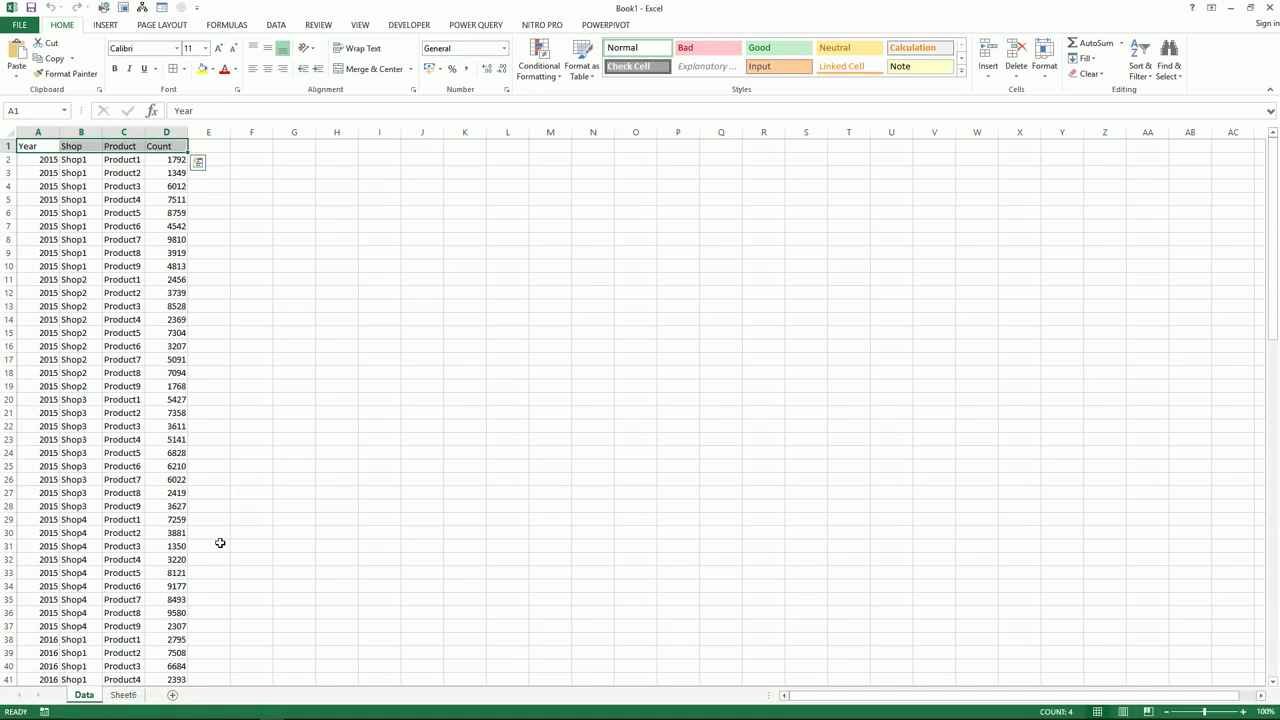
scroll(217, 543, "down", 12)
scroll(217, 530, "down", 12)
scroll(200, 520, "down", 12)
scroll(196, 516, "up", 4)
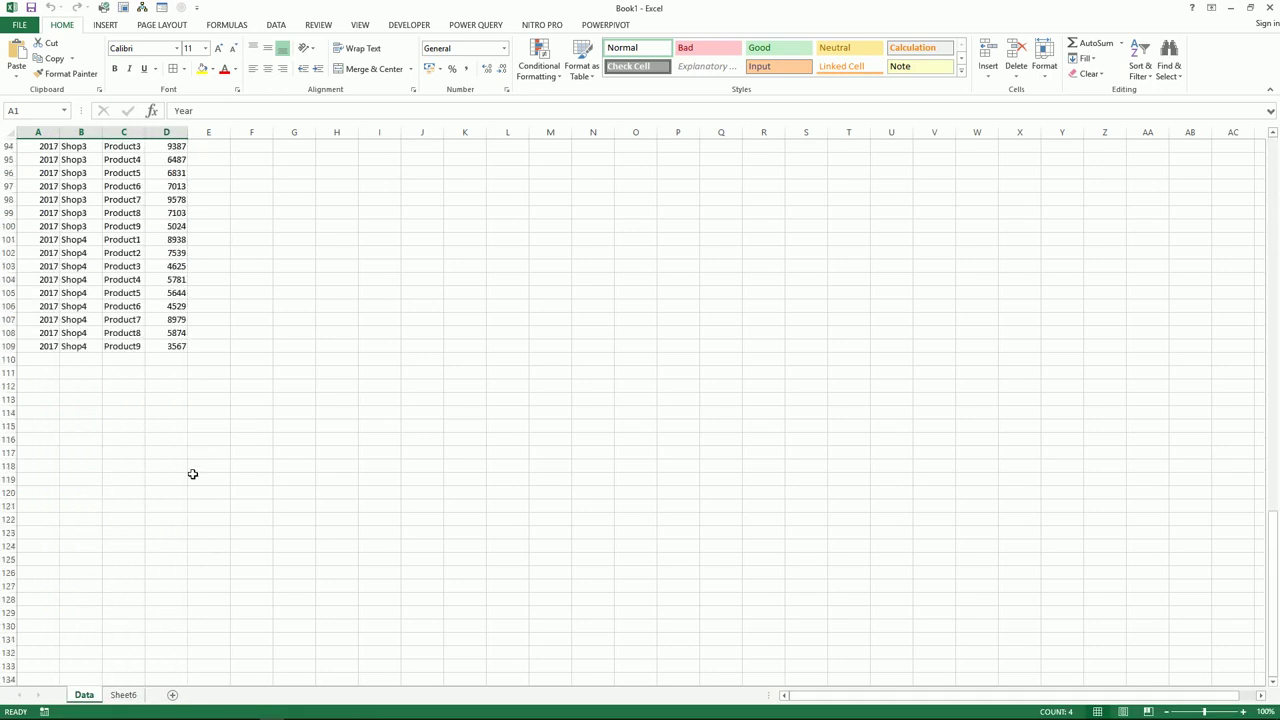
left_click(174, 346)
mouse_move(174, 346)
left_mouse_down()
mouse_move(4, 24)
mouse_move(6, 45)
left_mouse_up()
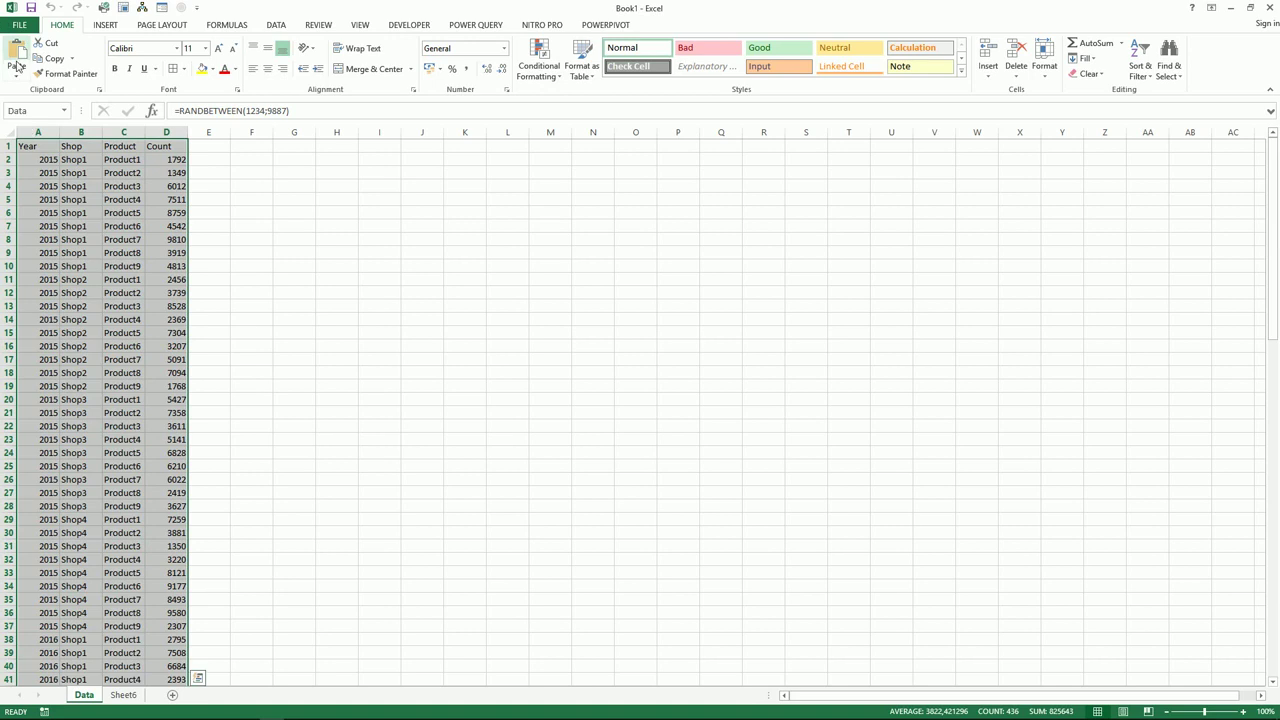
left_click(36, 112)
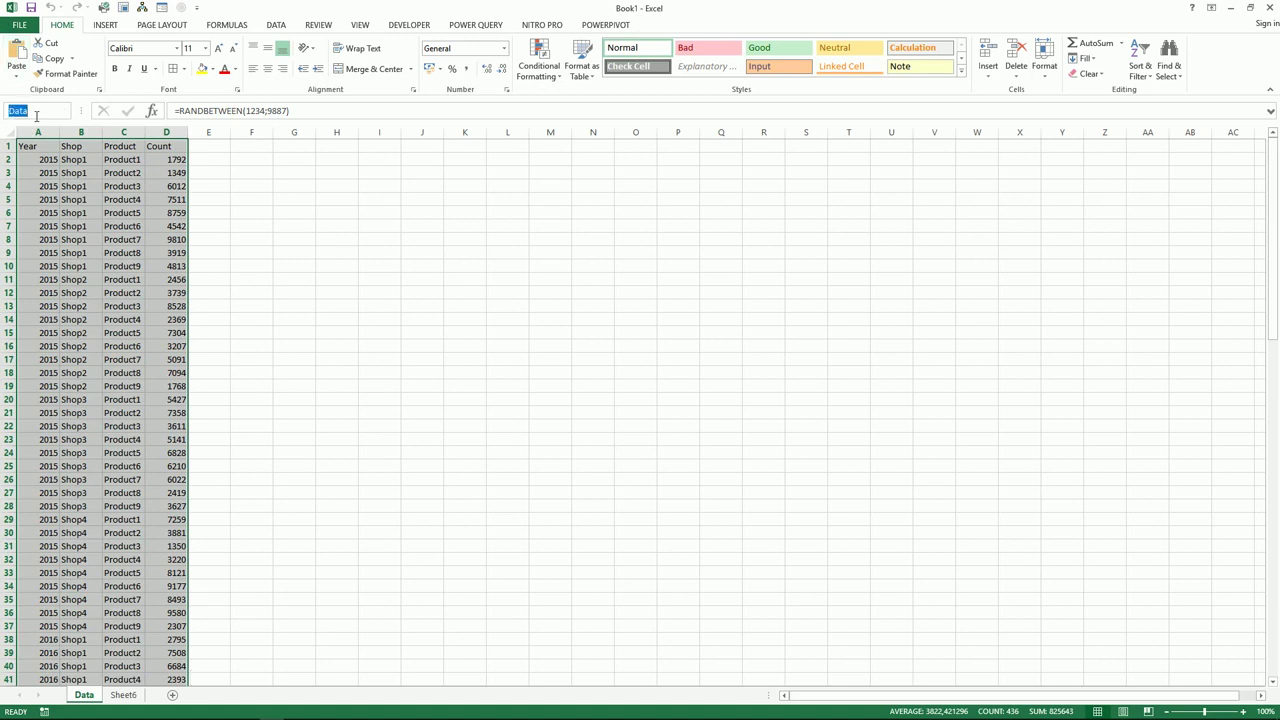
type("dATA1")
key("Return")
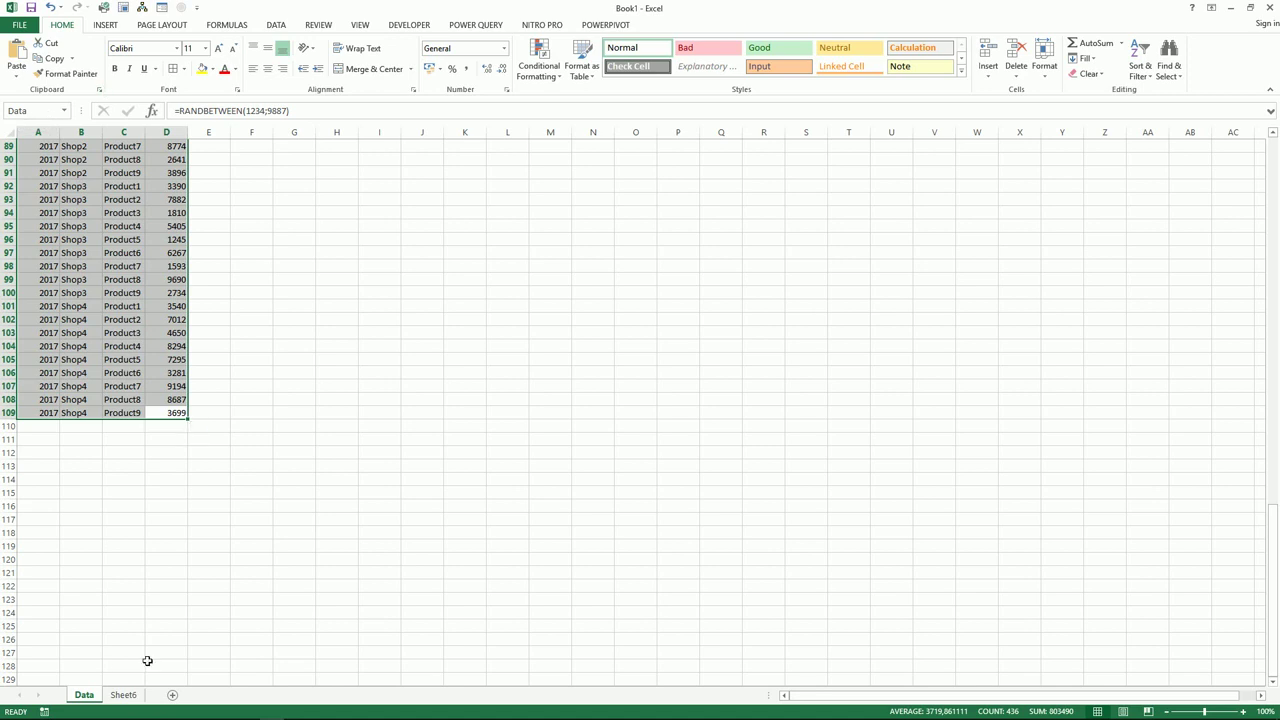
scroll(119, 257, "up", 10)
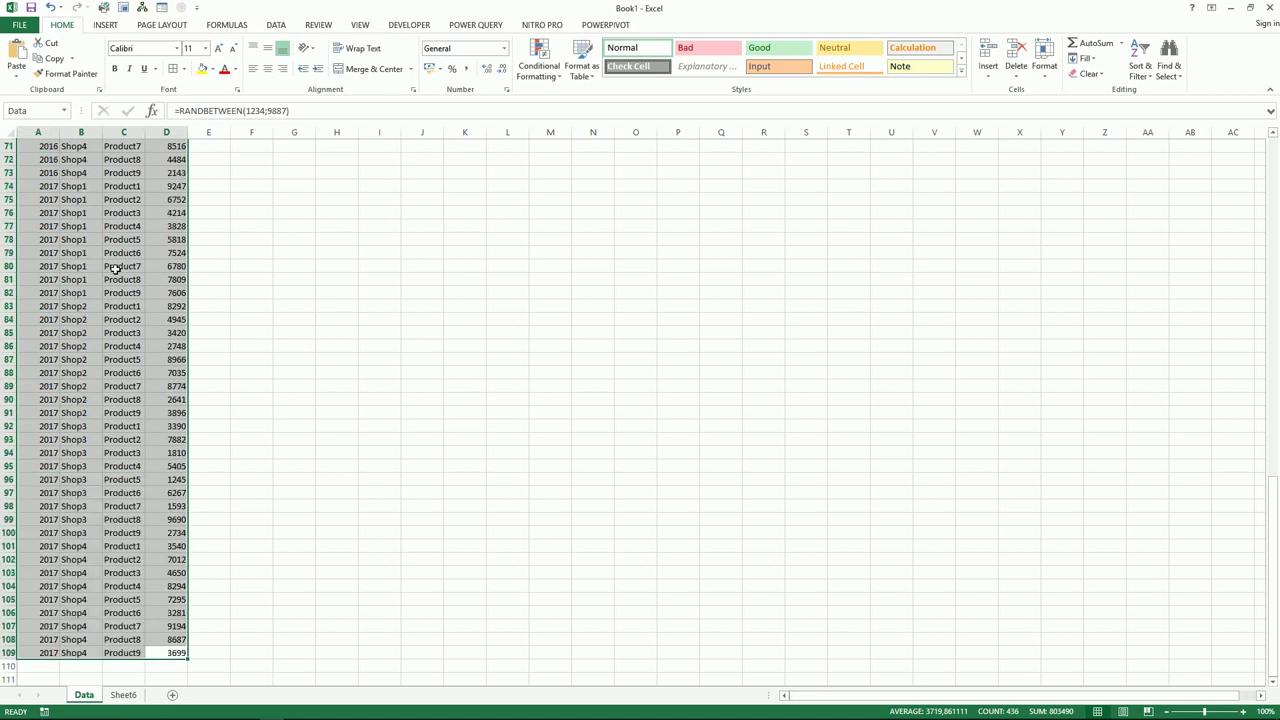
scroll(119, 257, "up", 9)
scroll(119, 257, "up", 10)
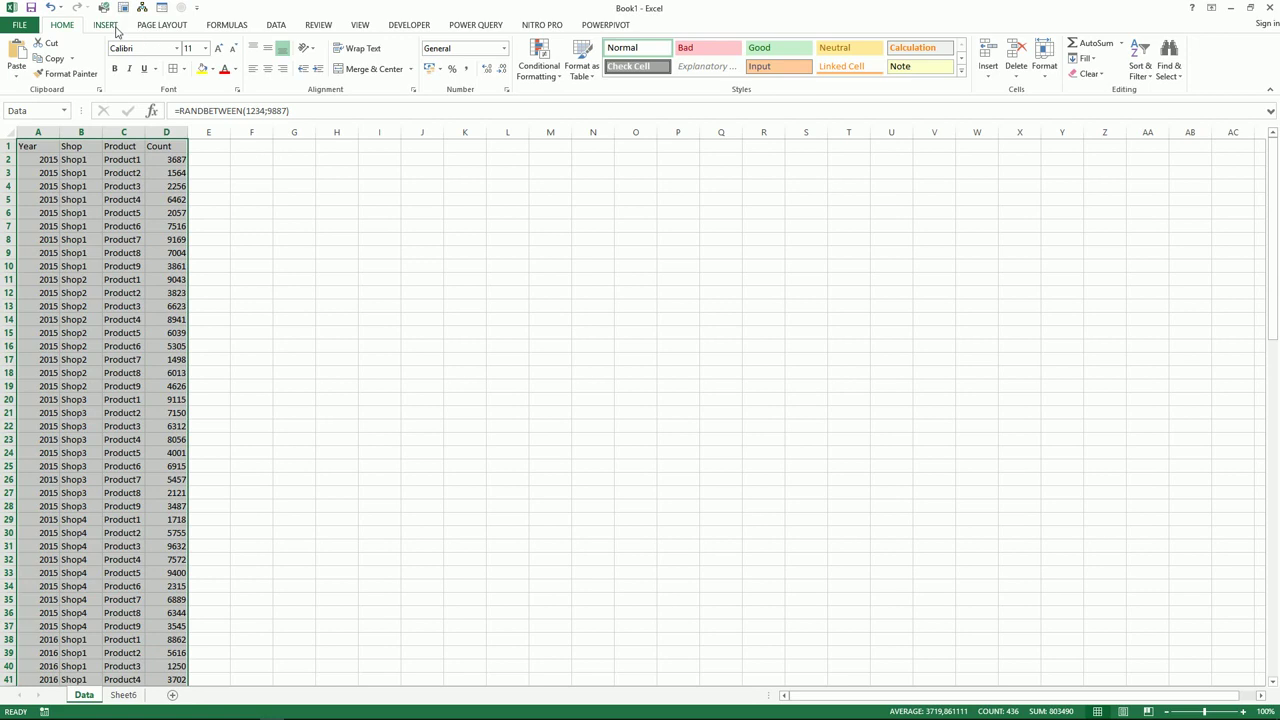
Step: Insert a blank PivotTable from the Data range through Recommended PivotTables
left_click(114, 27)
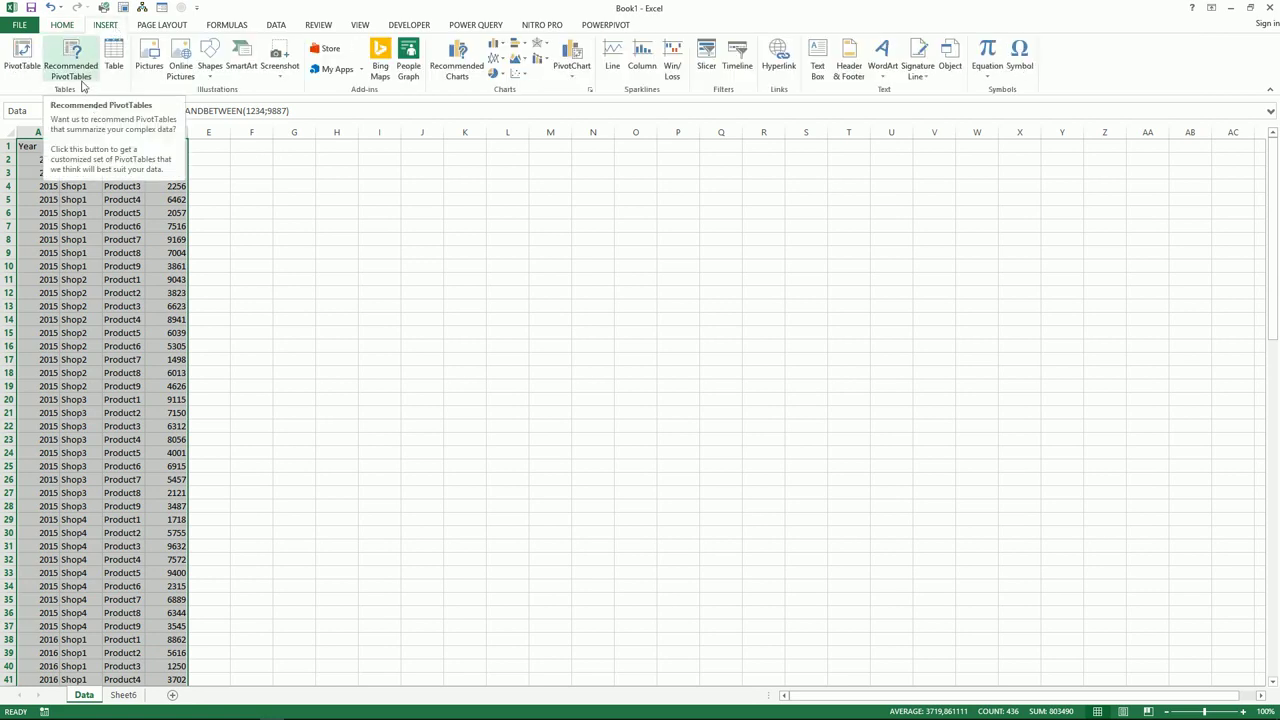
left_click(70, 76)
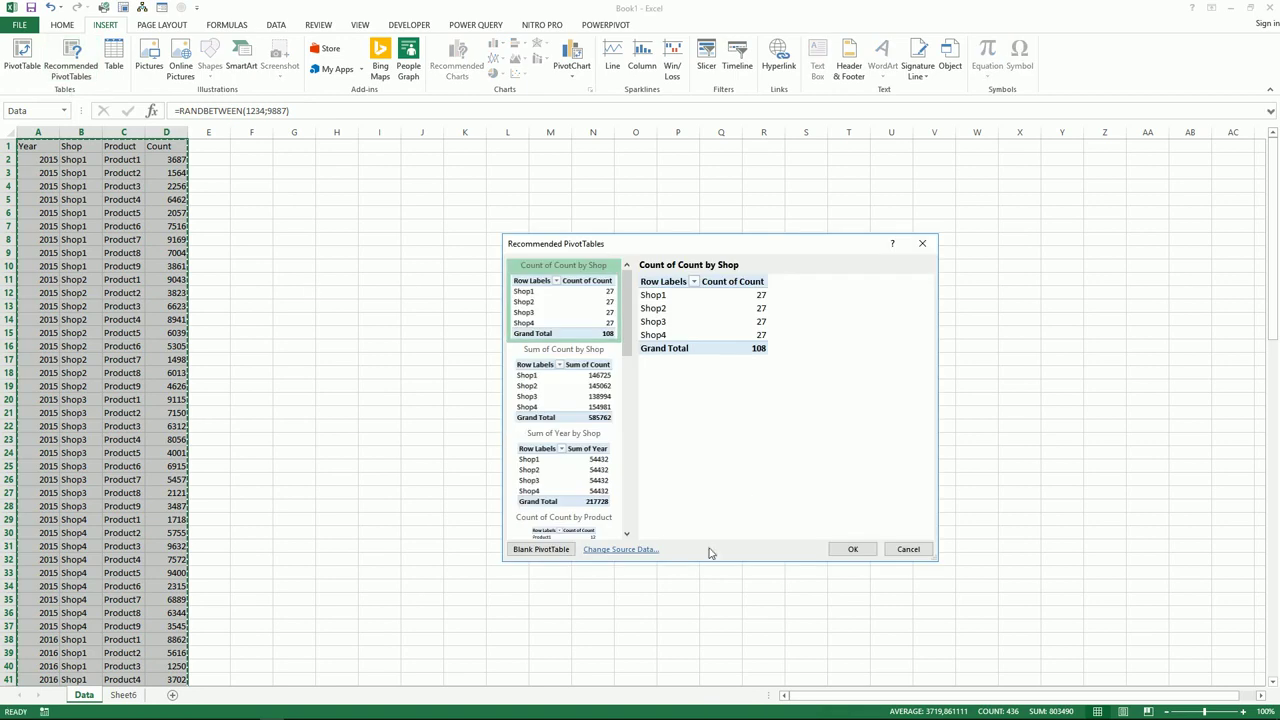
left_click(541, 551)
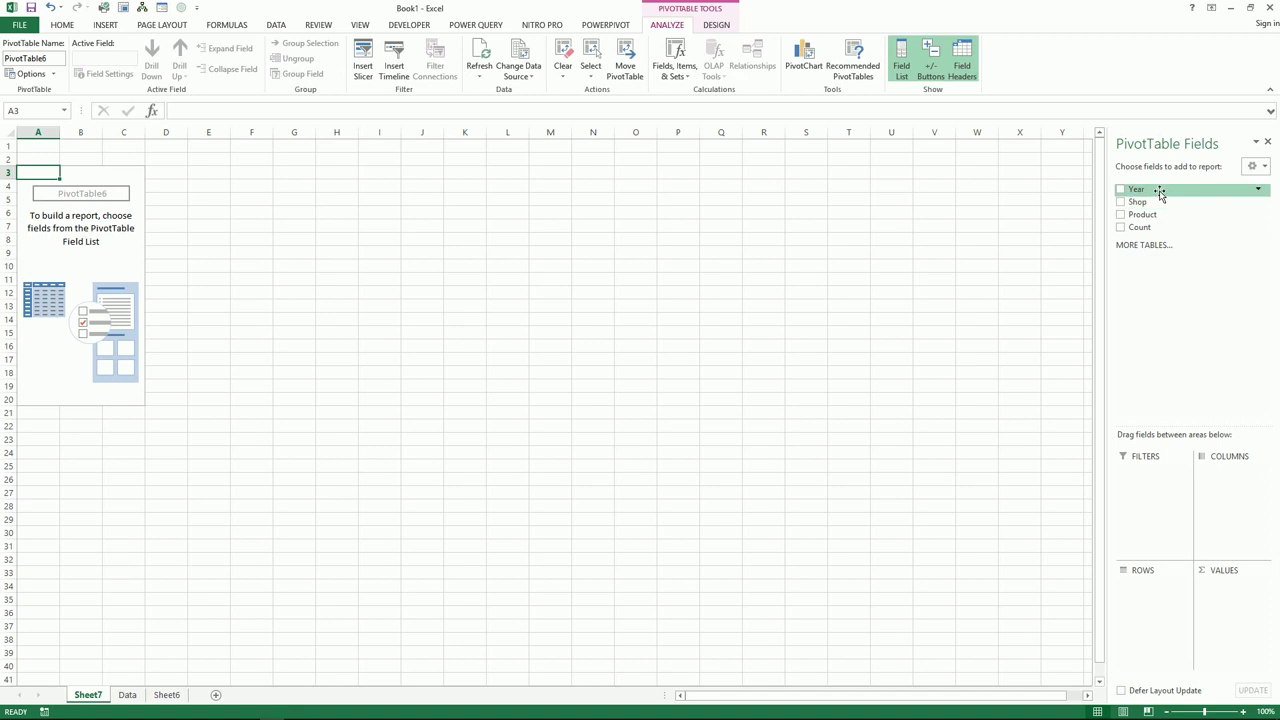
Step: Lay out the pivot with Year as filter, Shop in columns, Product in rows, and Sum of Count
left_click_drag(1160, 195, 1148, 488)
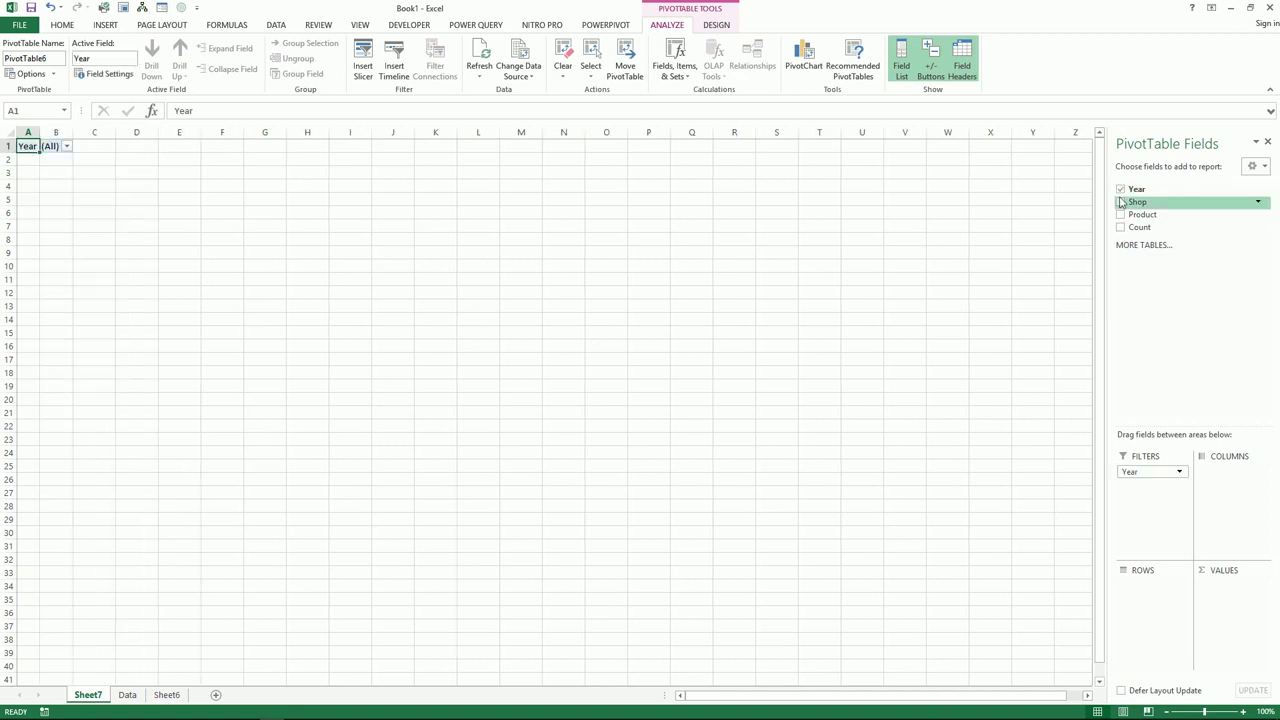
left_click_drag(1138, 203, 1212, 472)
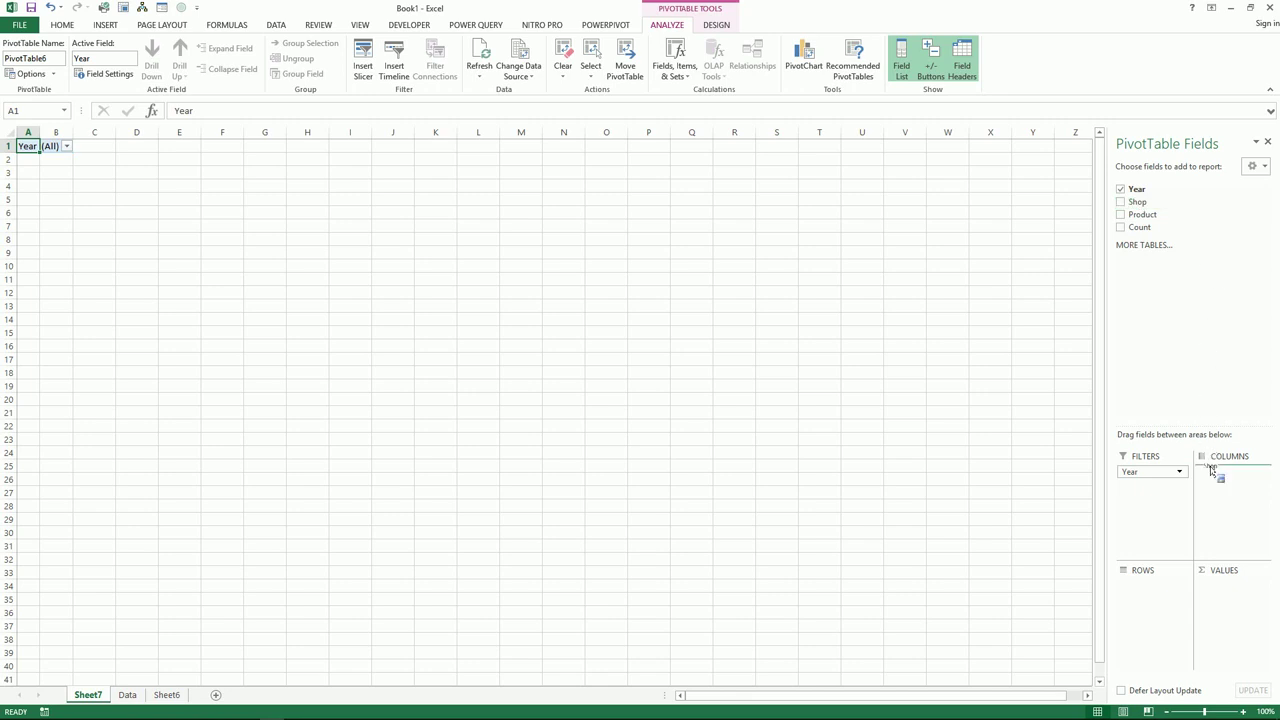
left_click_drag(1212, 472, 1213, 473)
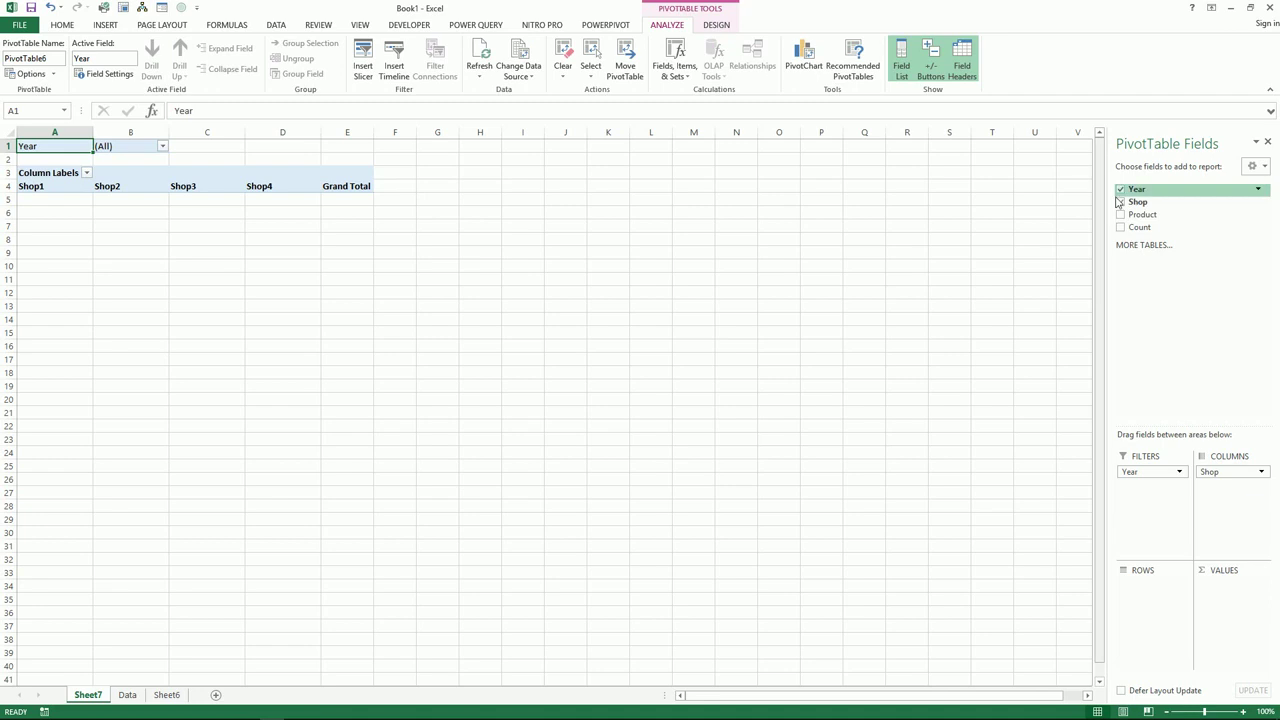
mouse_move(1136, 219)
left_mouse_down()
mouse_move(1172, 428)
mouse_move(1150, 608)
left_mouse_up()
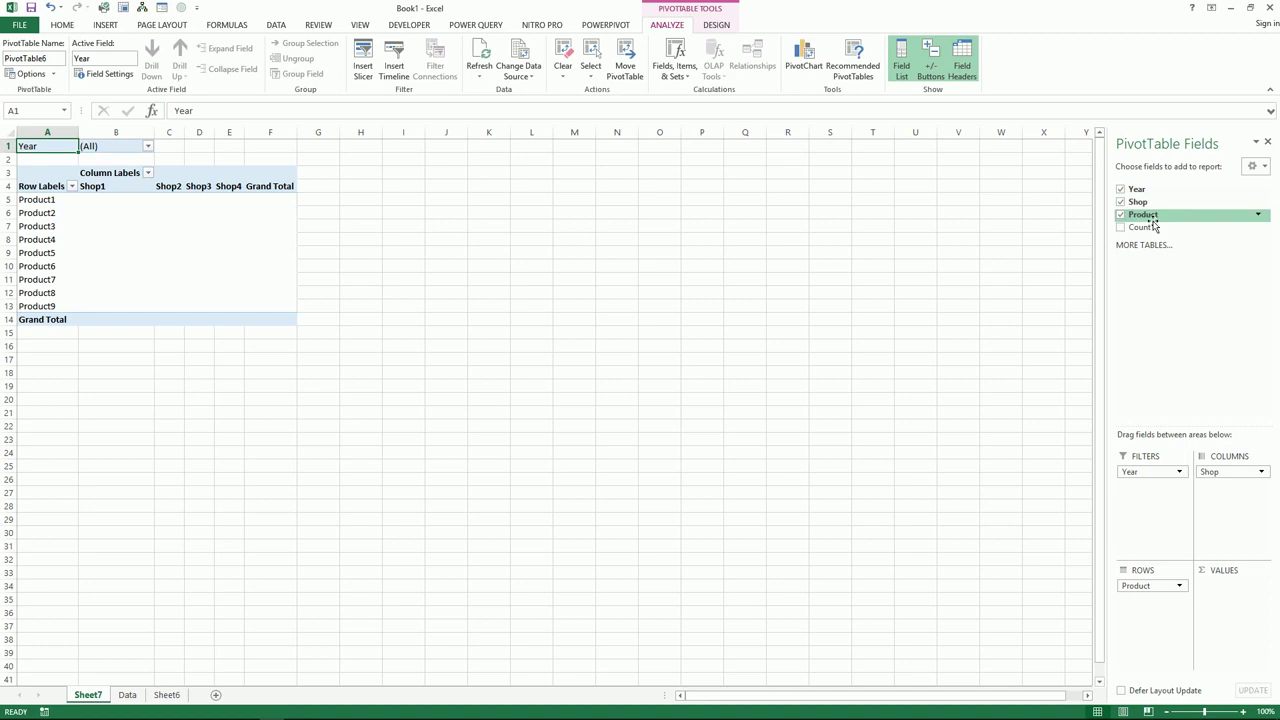
mouse_move(1145, 229)
left_mouse_down()
mouse_move(1160, 600)
mouse_move(1222, 600)
left_mouse_up()
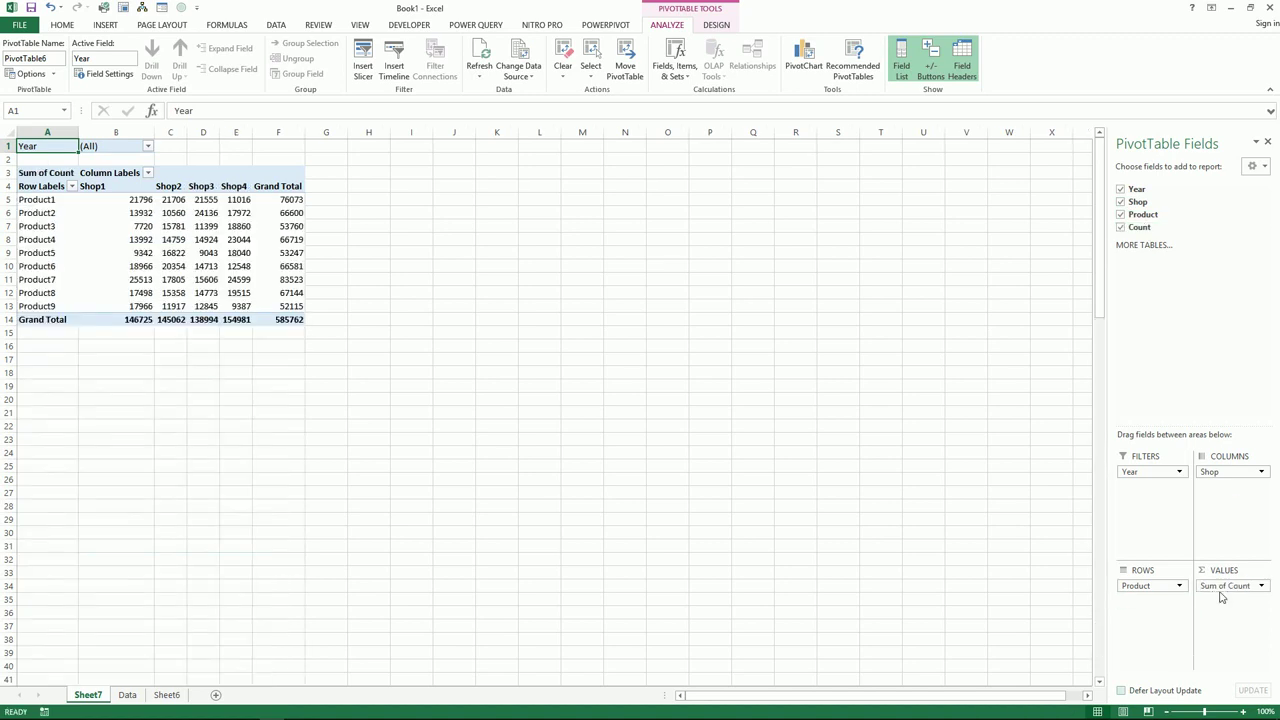
left_click(475, 286)
Step: Copy the whole pivot table and paste copies at H1 and O1
mouse_move(296, 318)
left_mouse_down()
mouse_move(141, 253)
mouse_move(52, 130)
left_mouse_up()
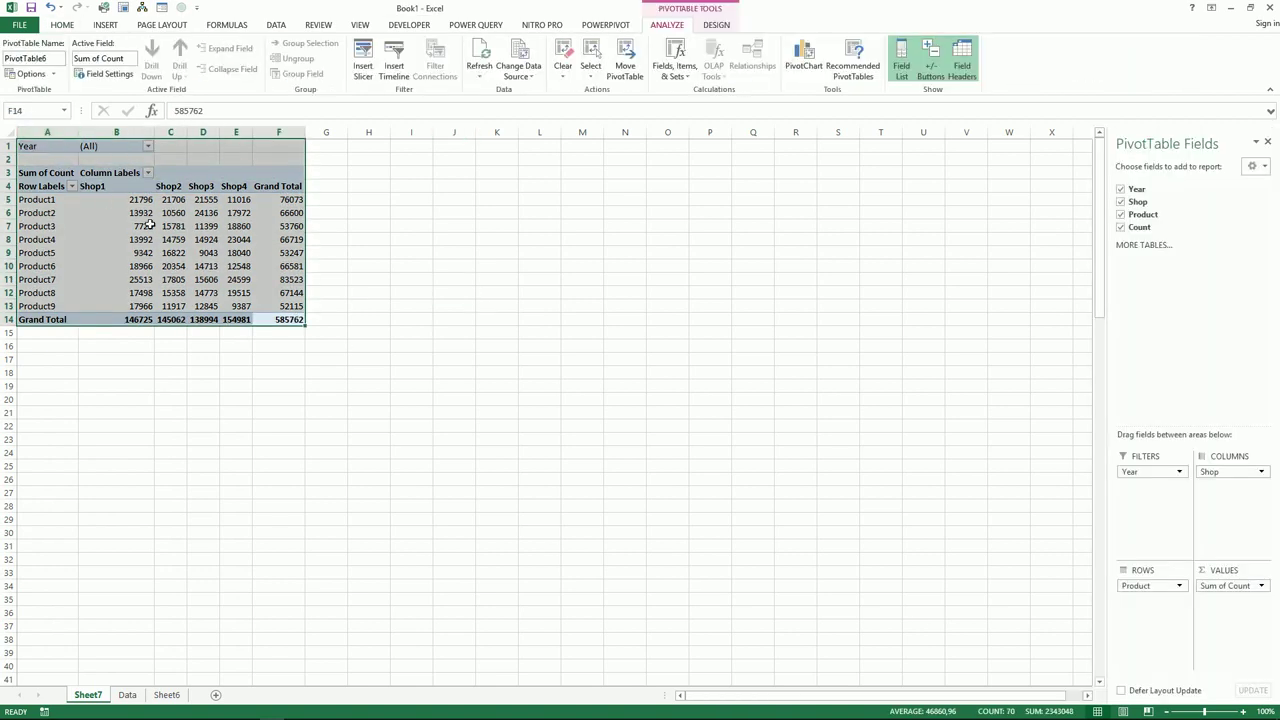
key("ctrl+c")
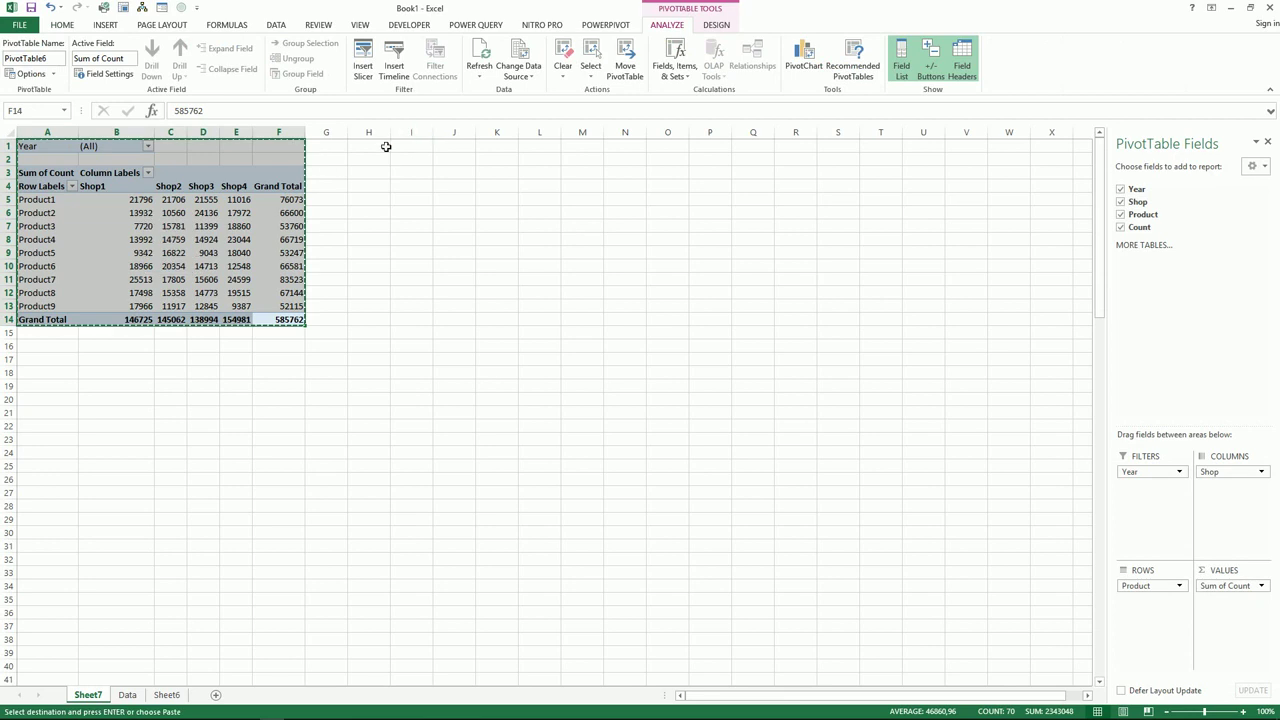
left_click(383, 147)
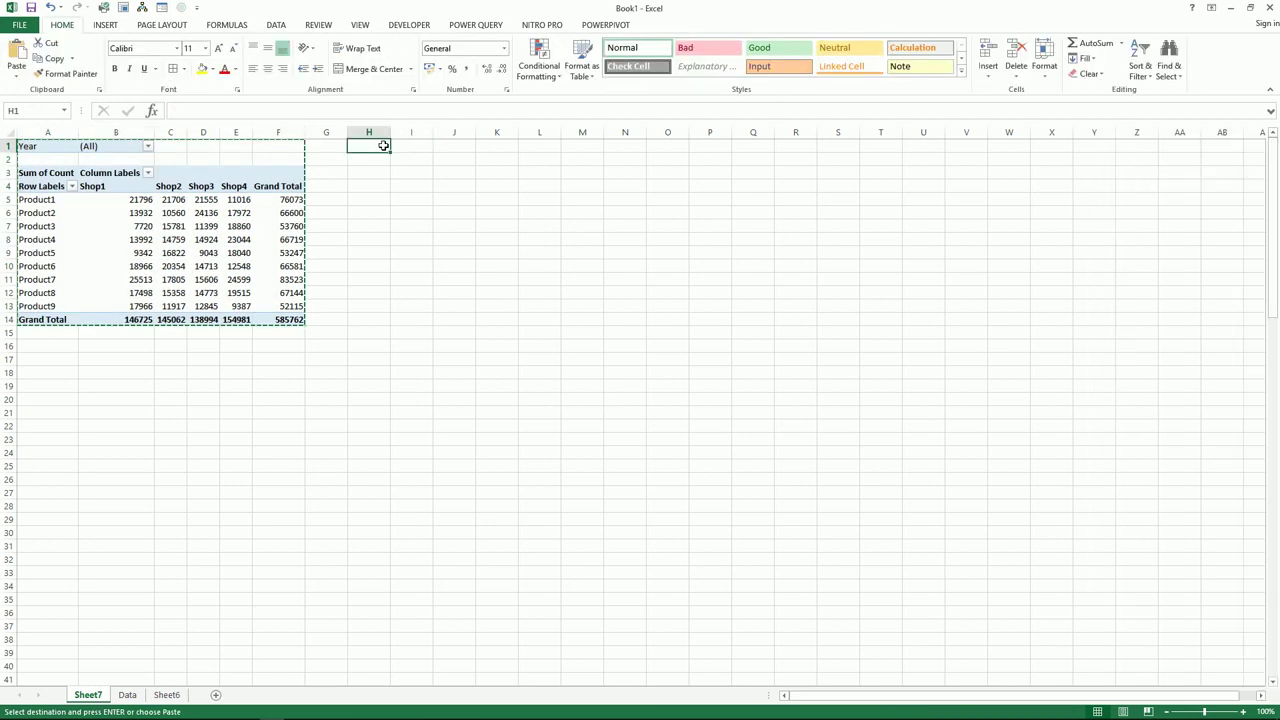
key("ctrl+v")
left_click(677, 146)
key("ctrl+v")
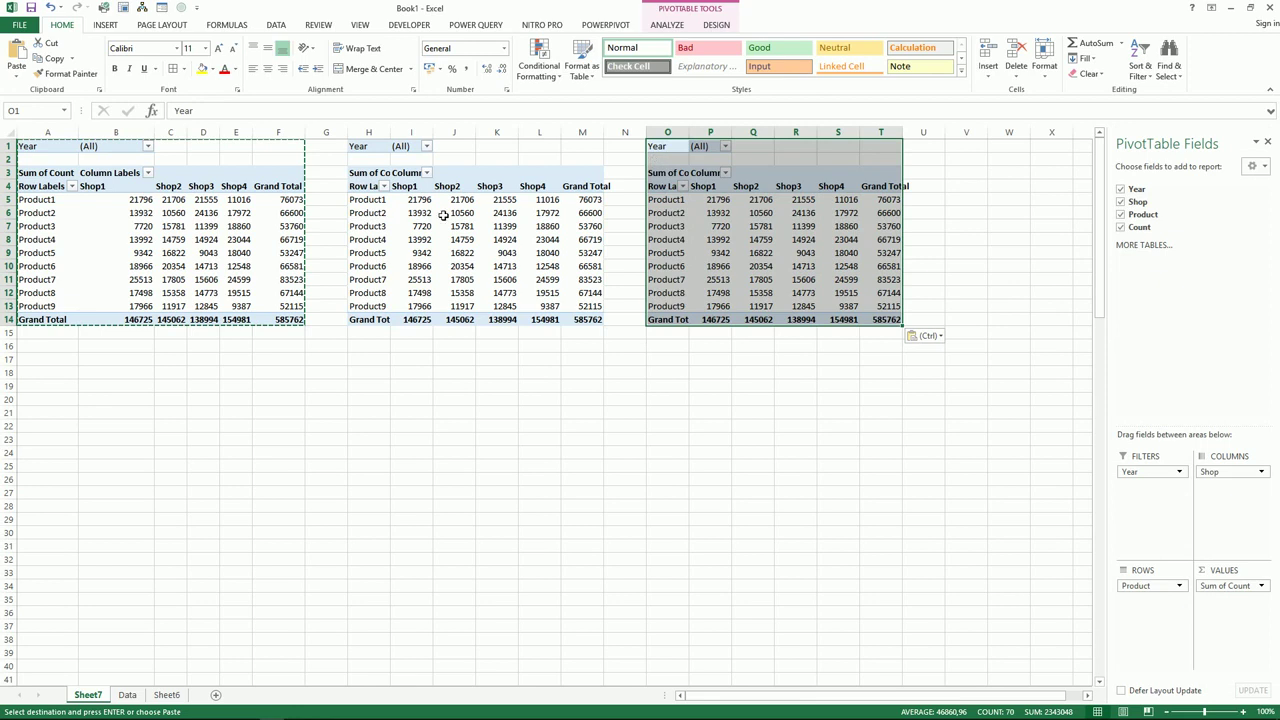
left_click(367, 158)
Step: In the middle pivot at H1, remove Product and move Year from filters into rows
left_click(370, 148)
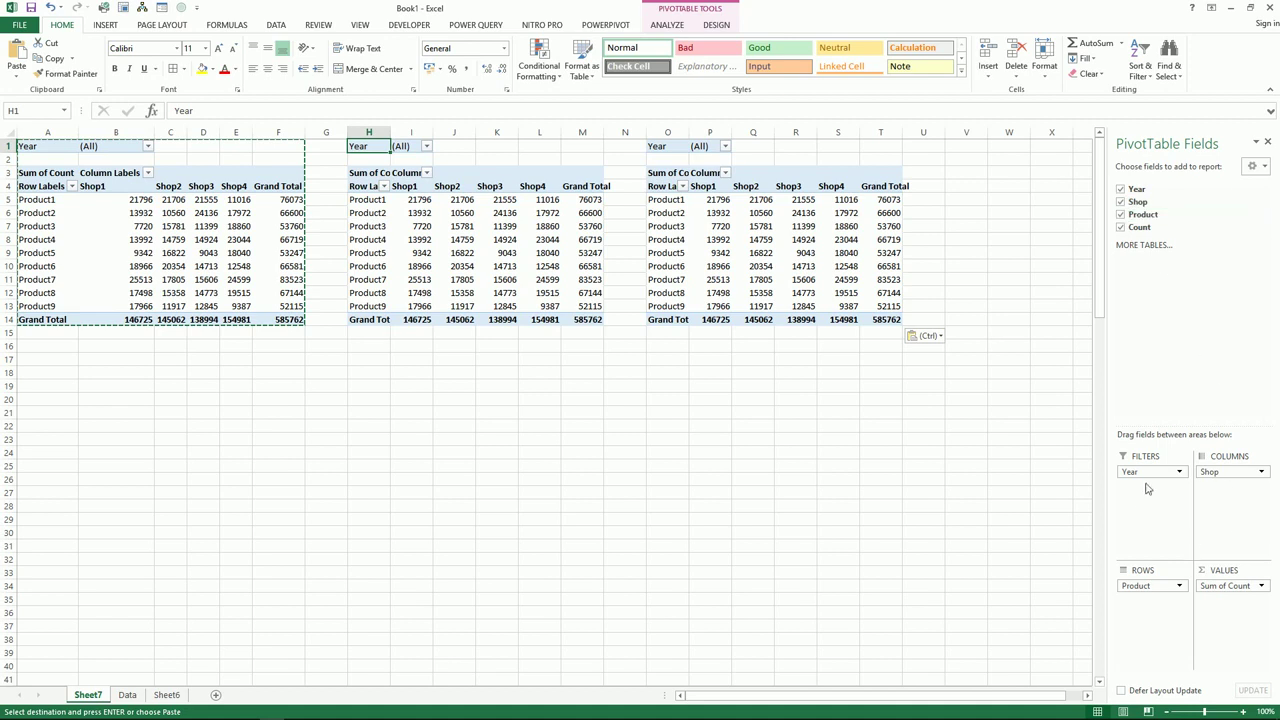
left_click(1170, 587)
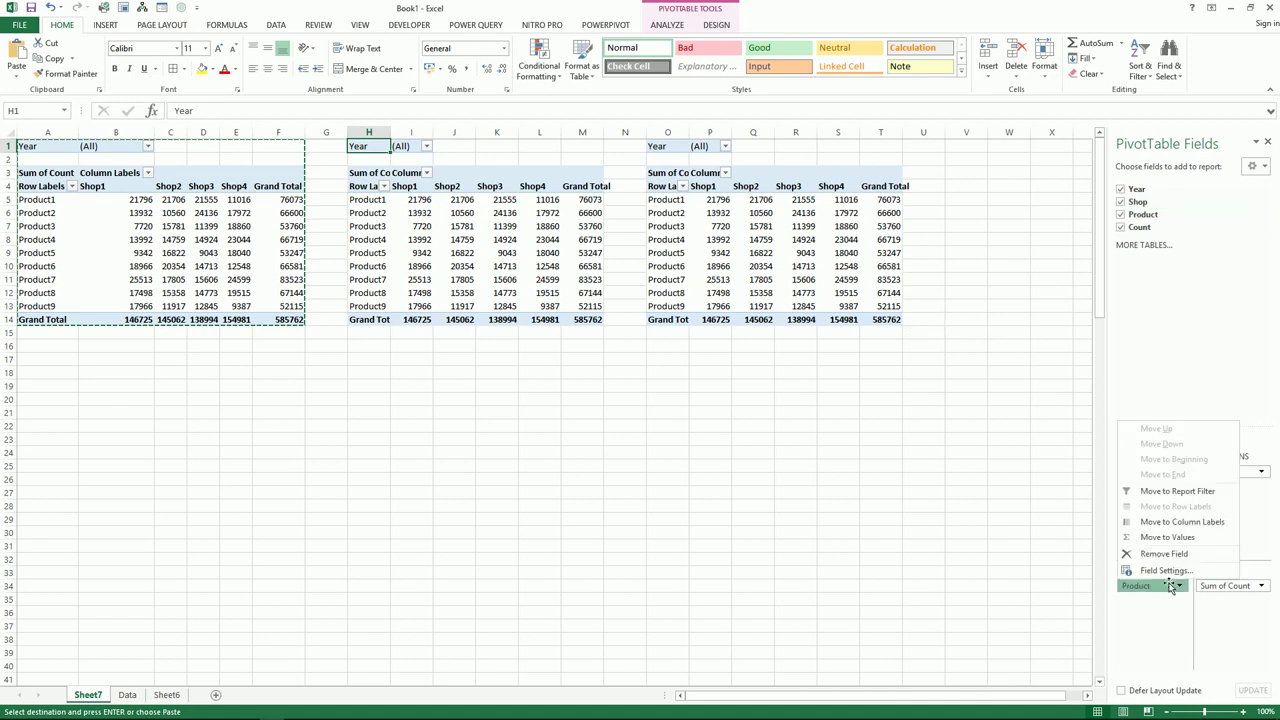
left_click(1121, 215)
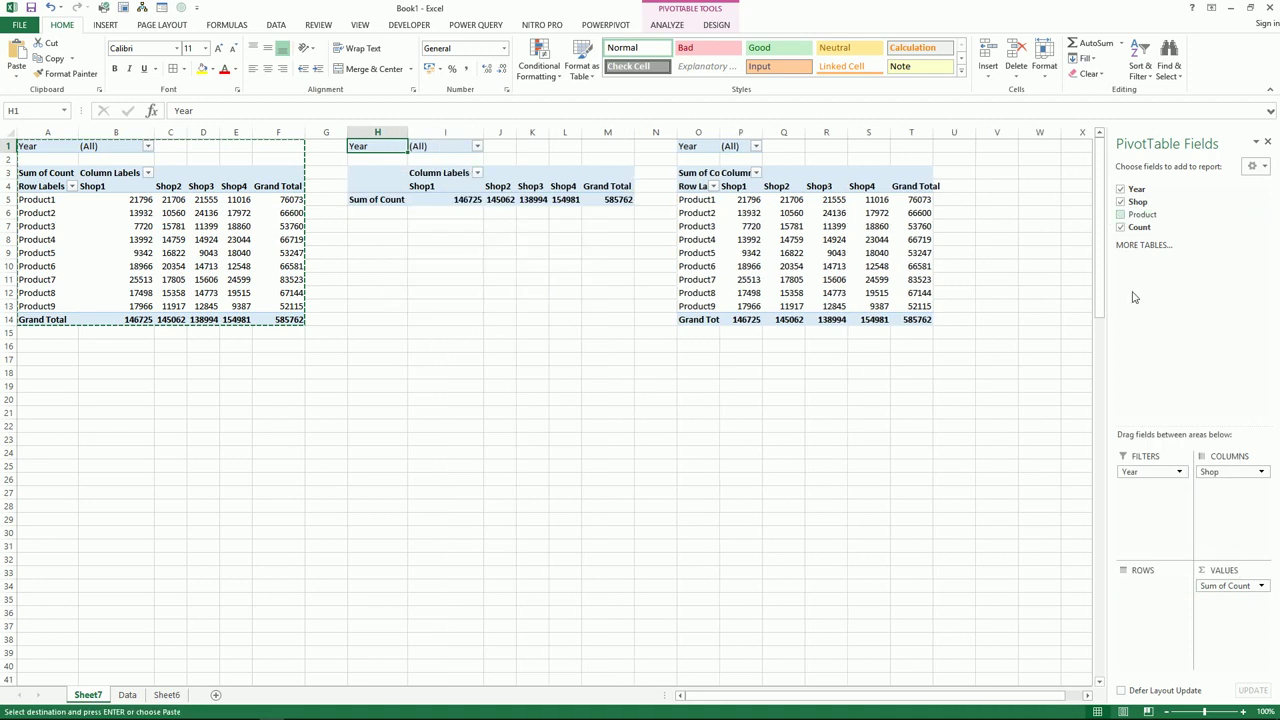
left_click_drag(1138, 475, 1129, 600)
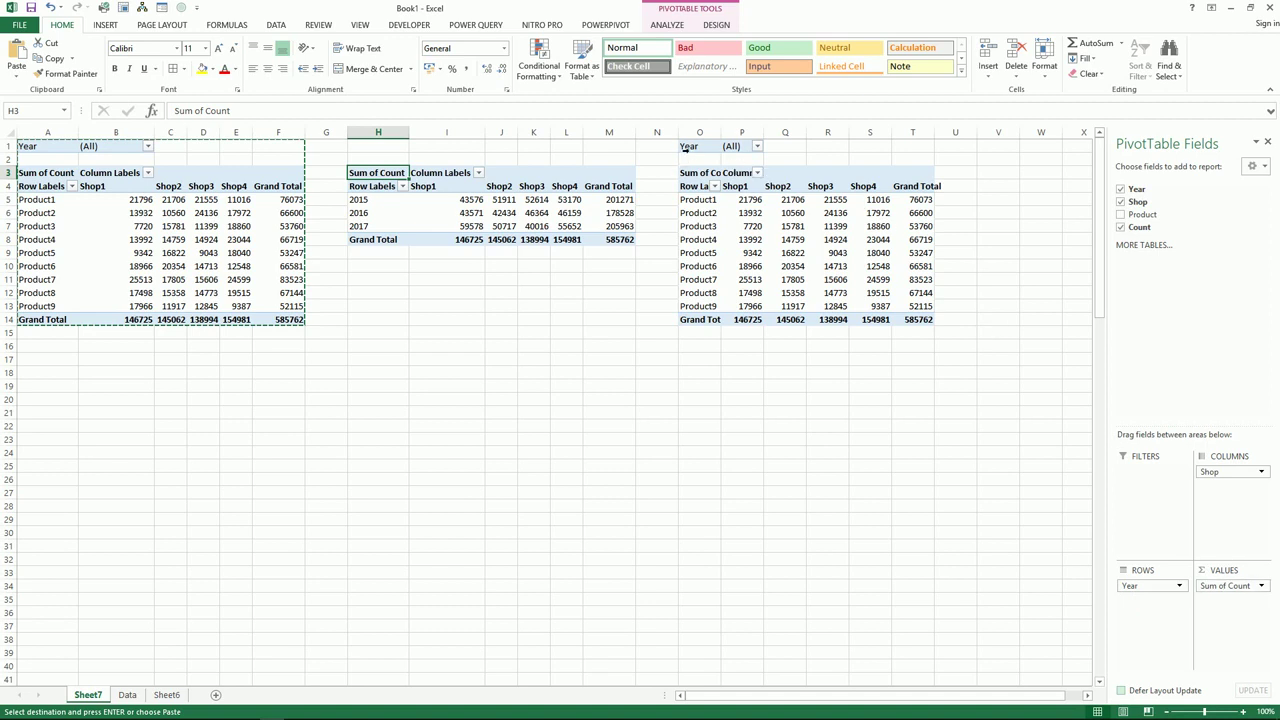
left_click(688, 147)
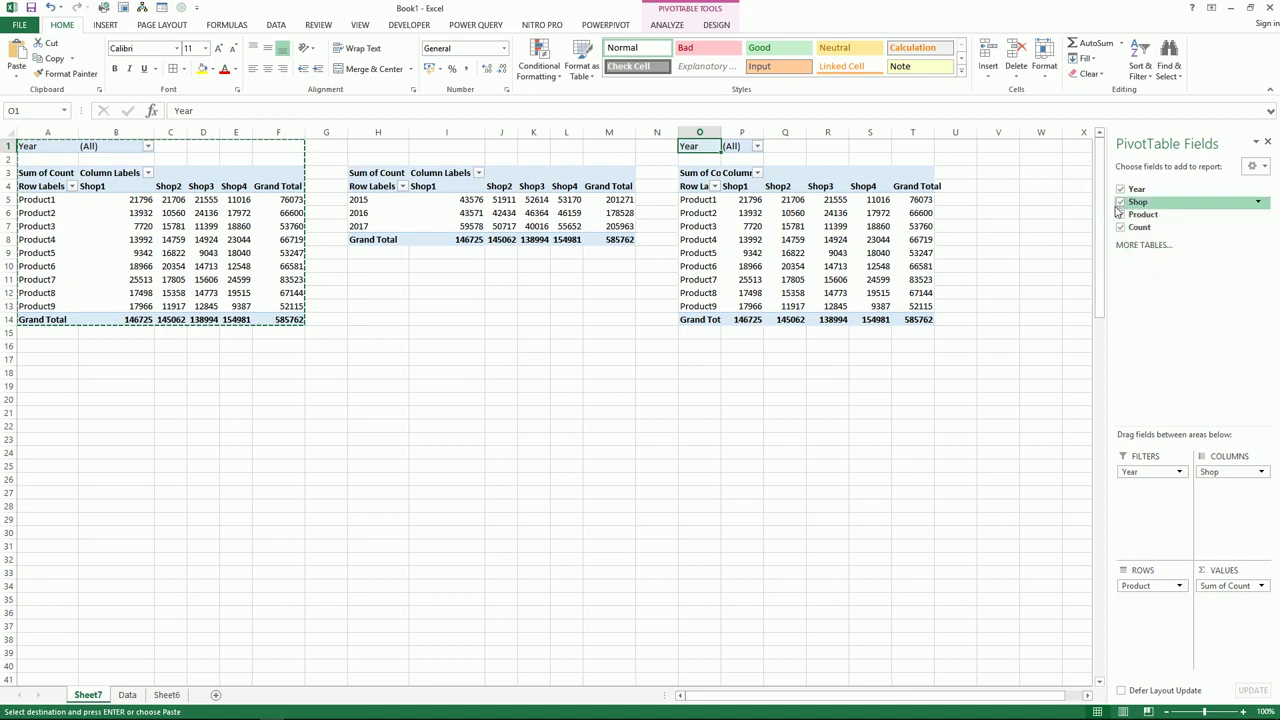
Step: In the right-hand pivot at O1, drop Shop and move Year into the columns
left_click(1120, 202)
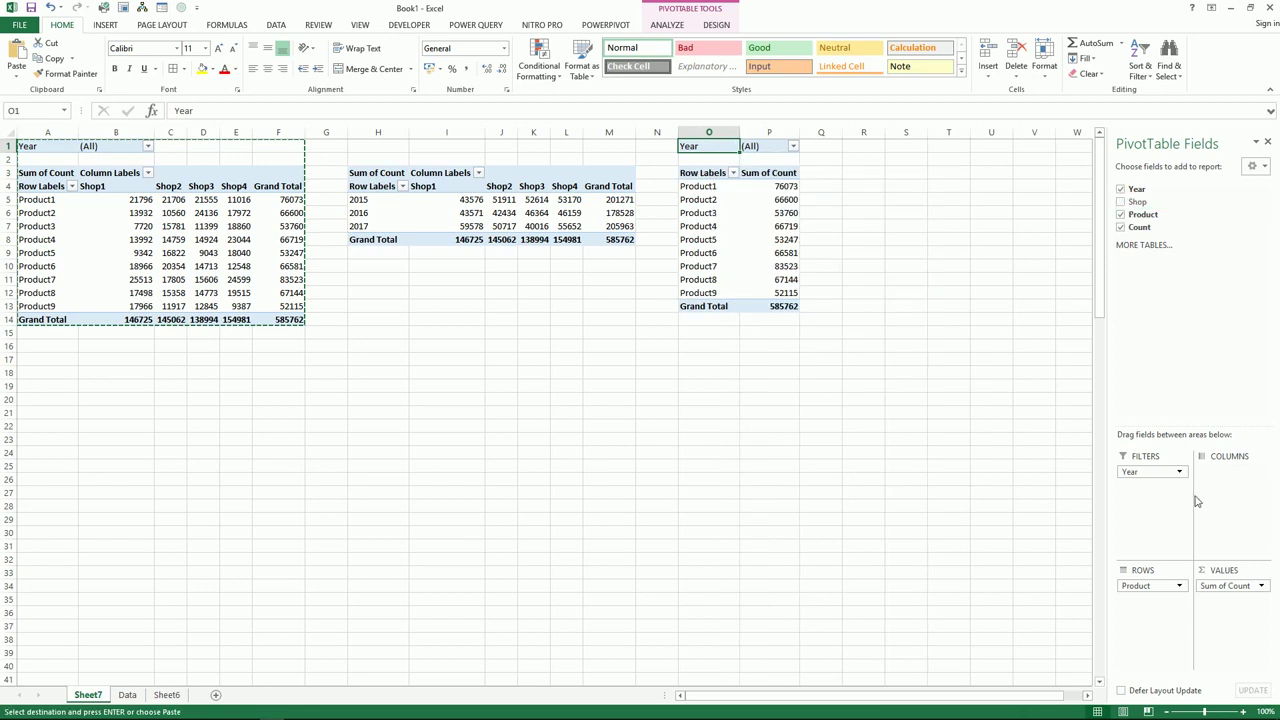
left_click_drag(1136, 471, 1207, 482)
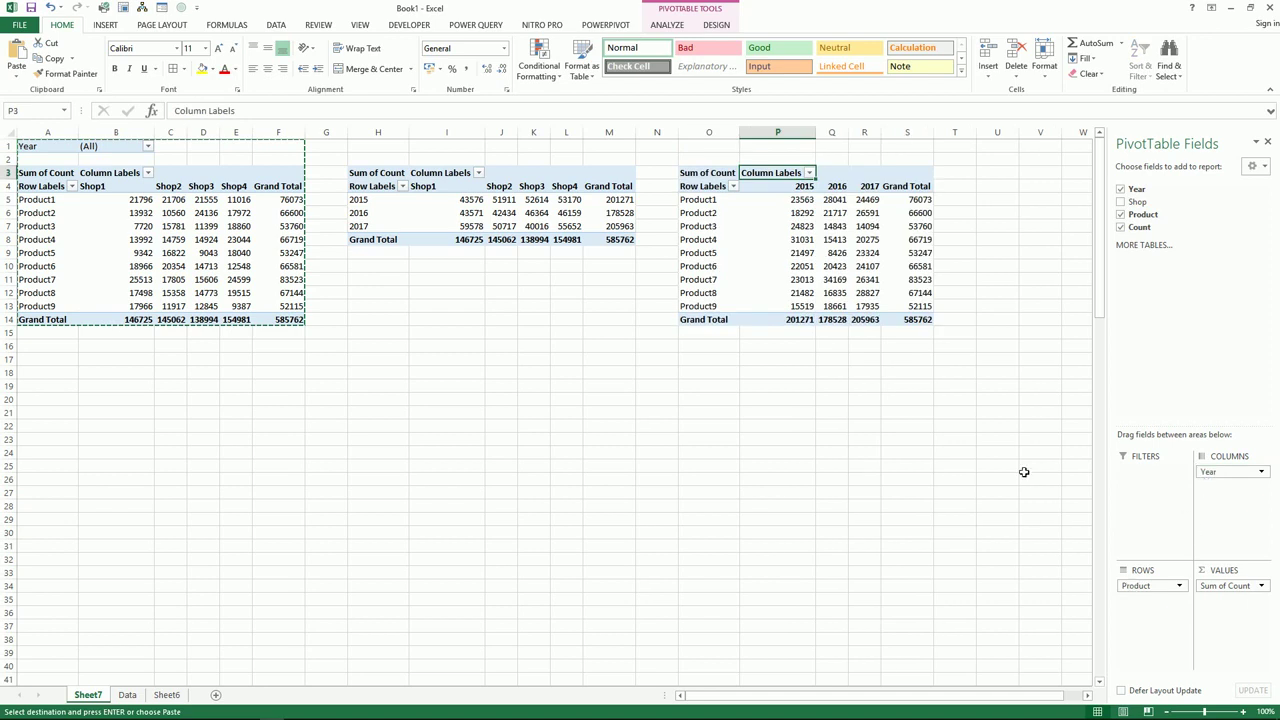
left_click(853, 386)
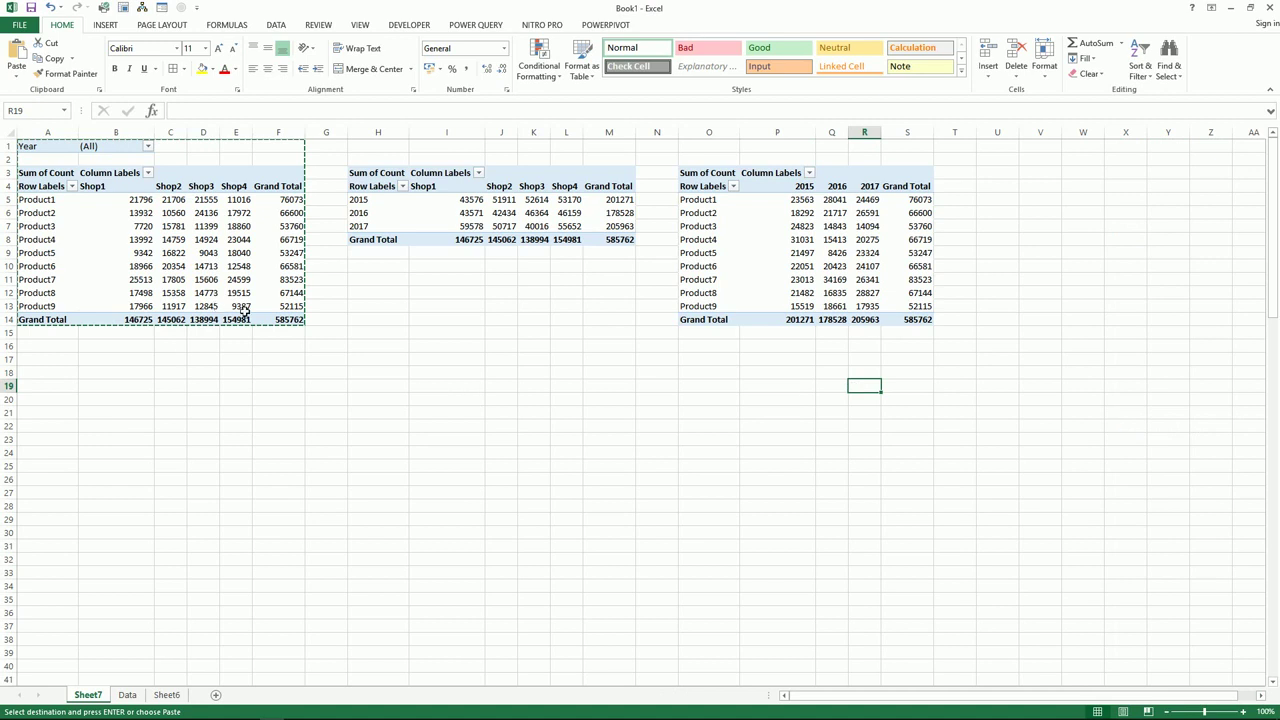
left_click(222, 240)
left_click(174, 215)
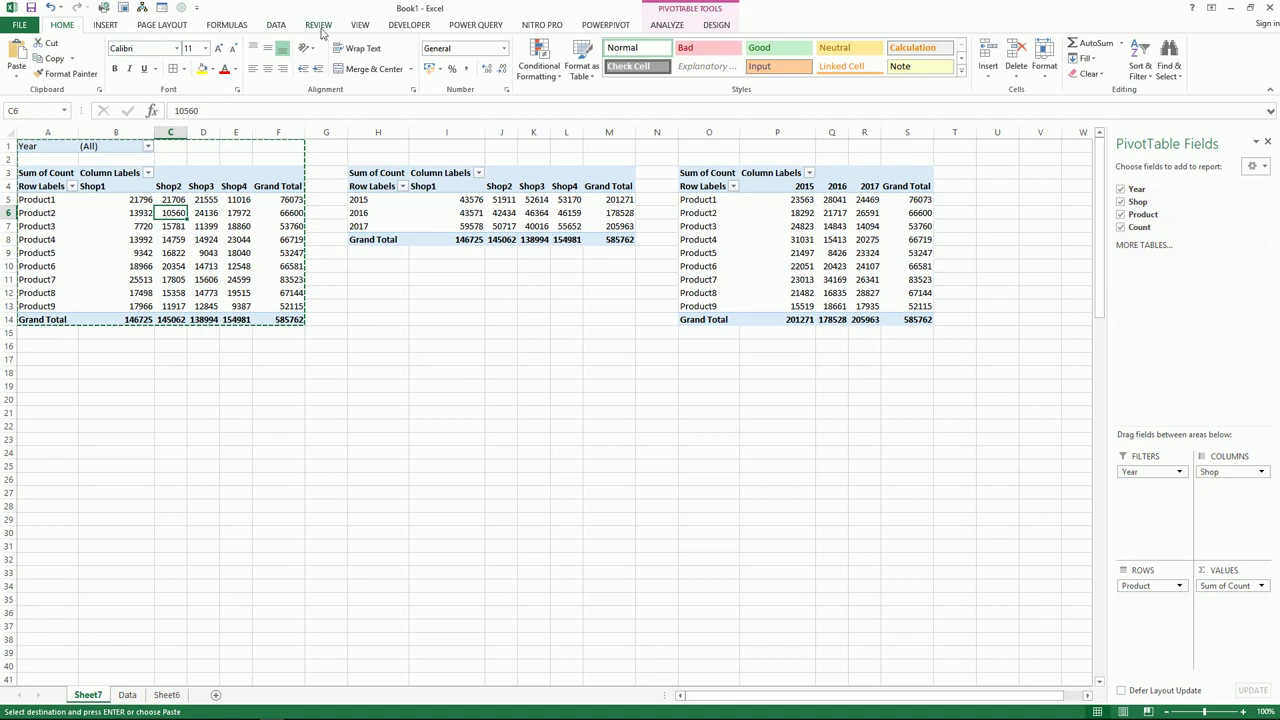
Step: Turn grand totals off for rows and columns in the first pivot table
left_click(358, 25)
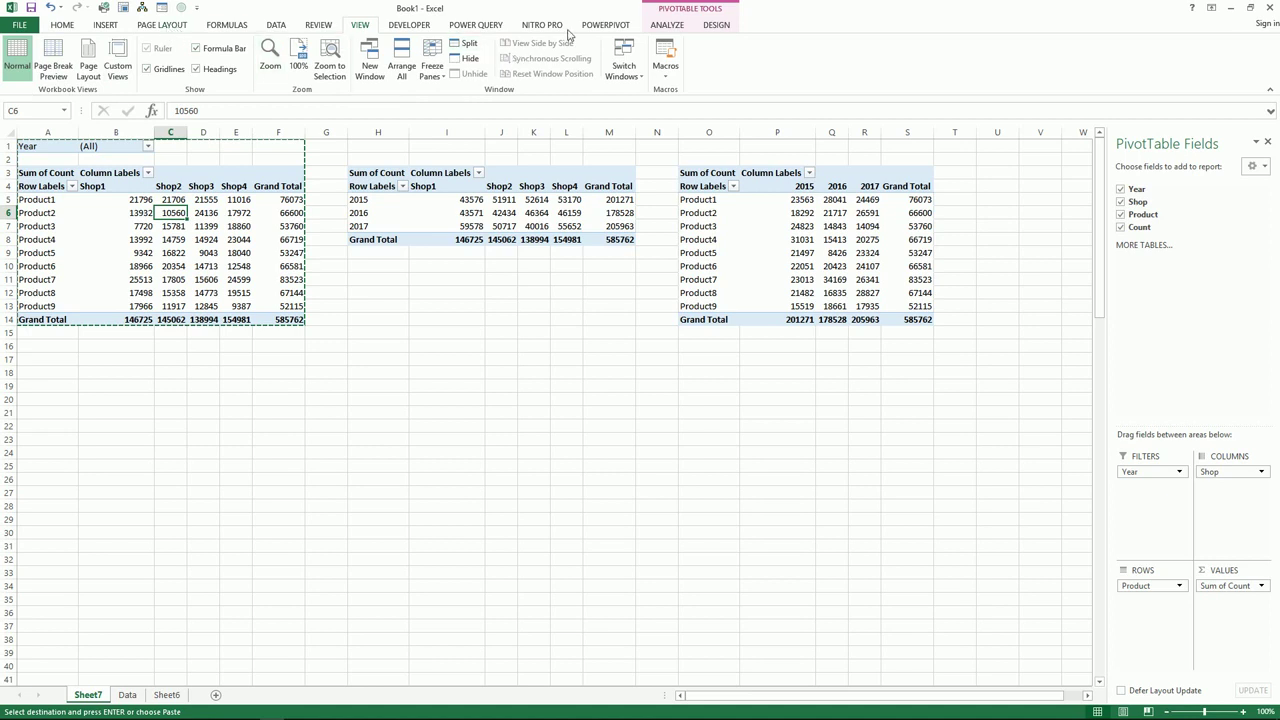
left_click(716, 25)
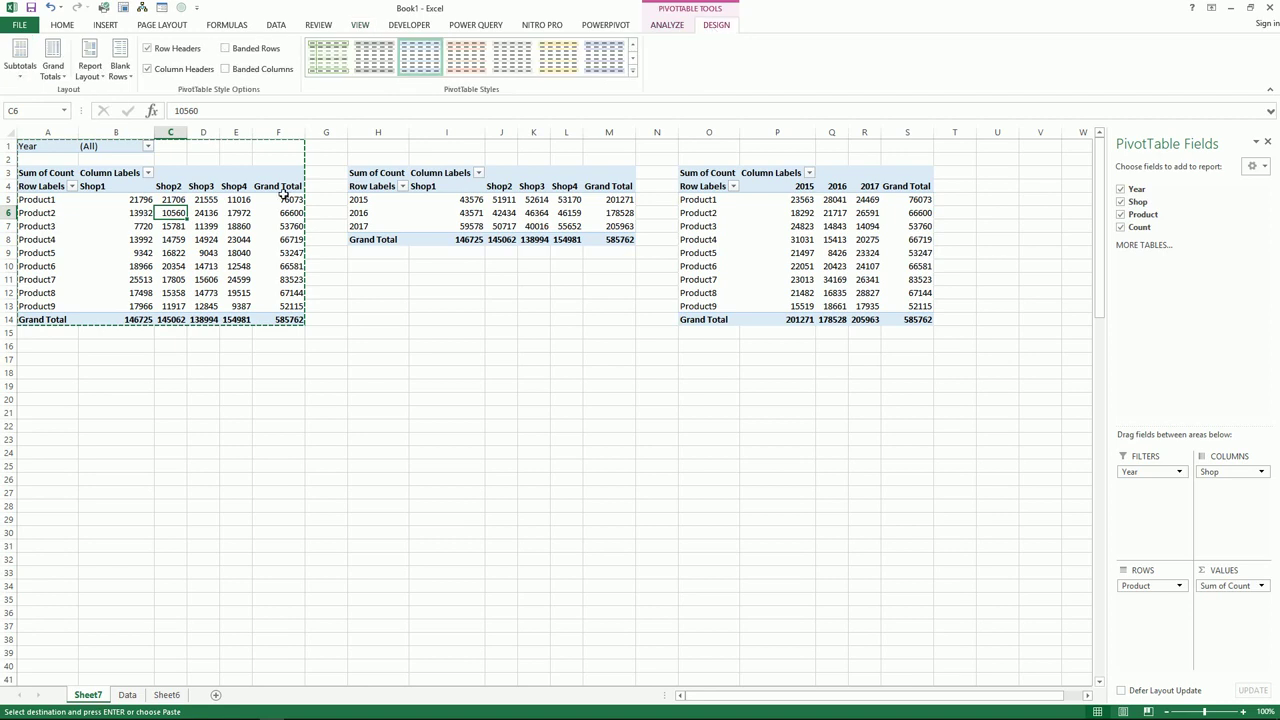
left_click(64, 79)
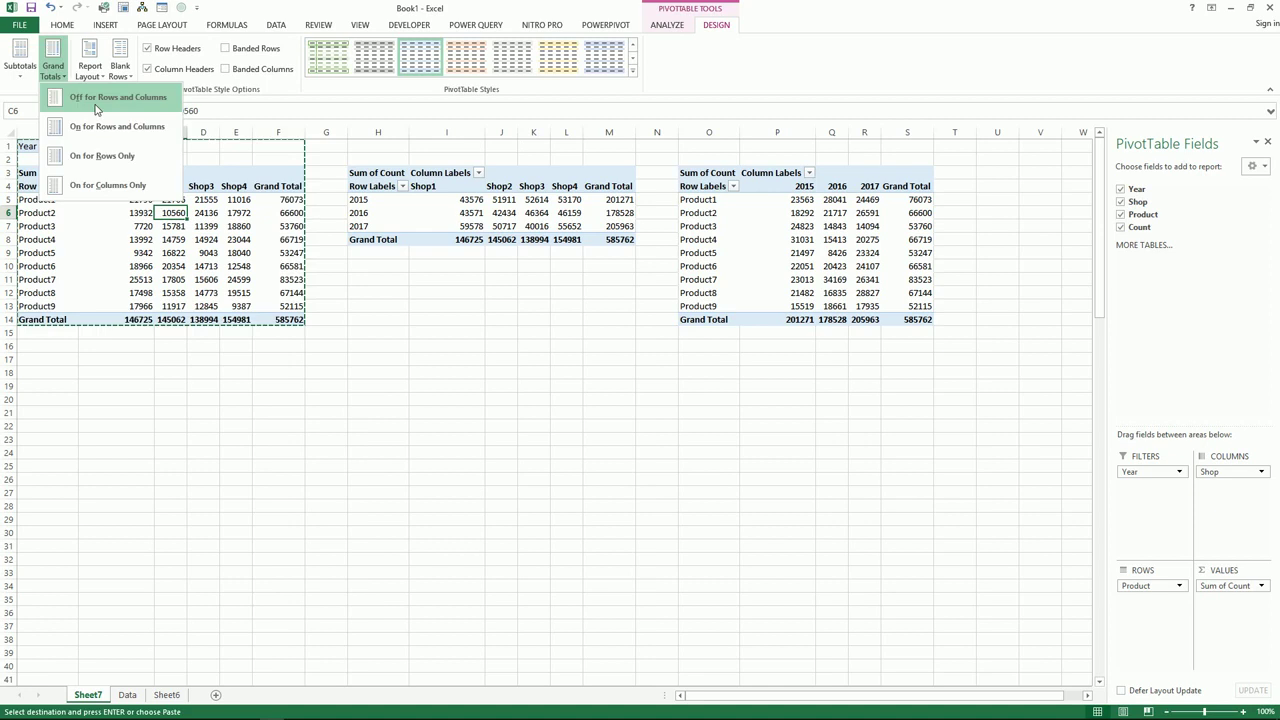
left_click(97, 106)
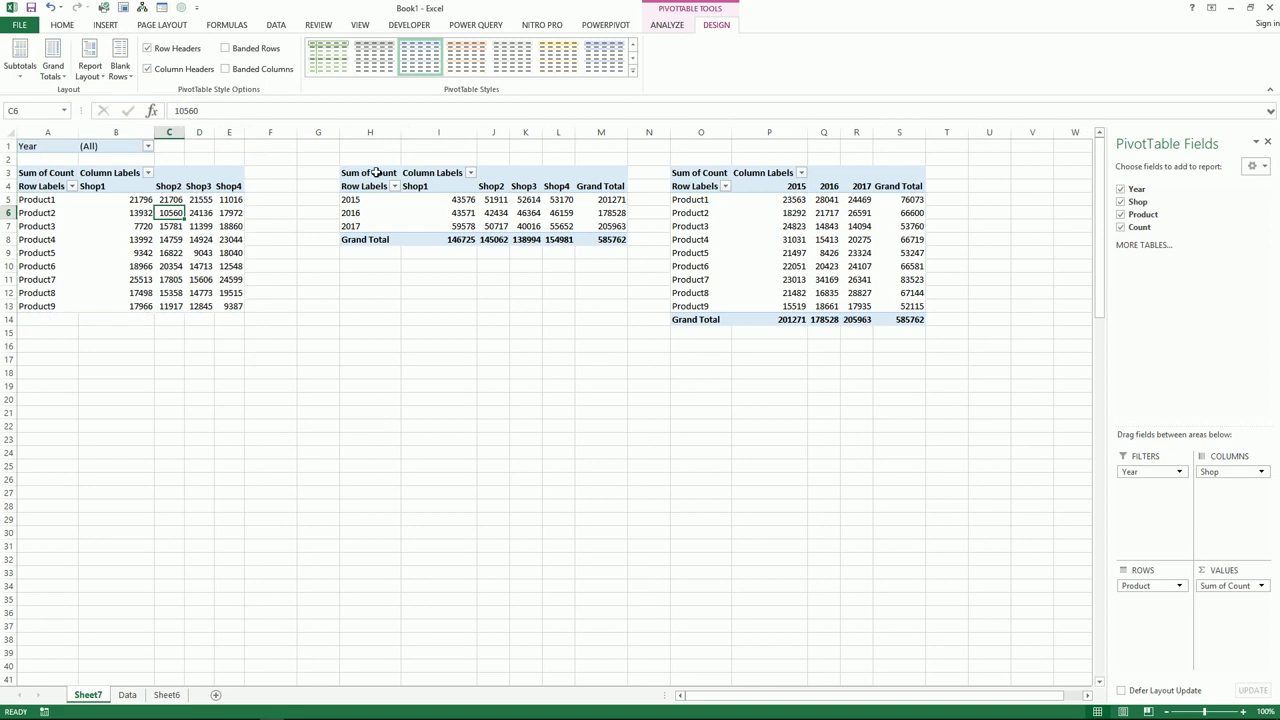
Step: Turn grand totals off in the middle and right-hand pivot tables as well
left_click(370, 172)
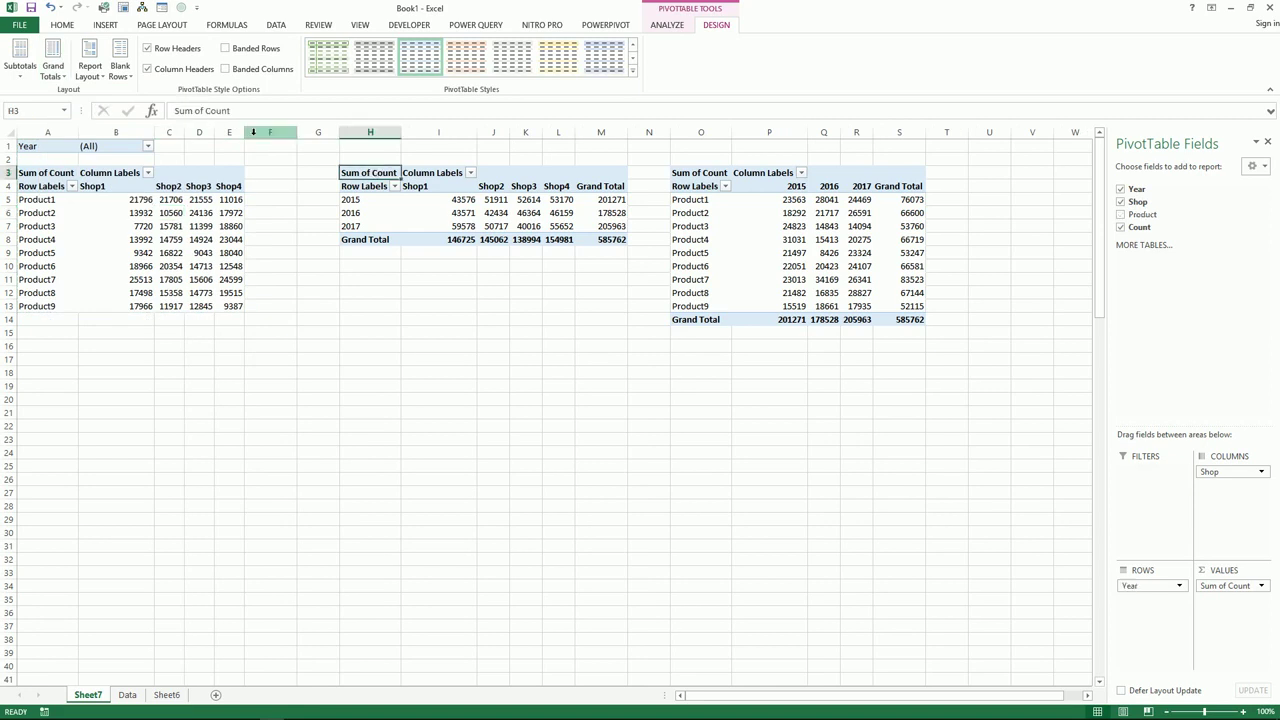
left_click(99, 80)
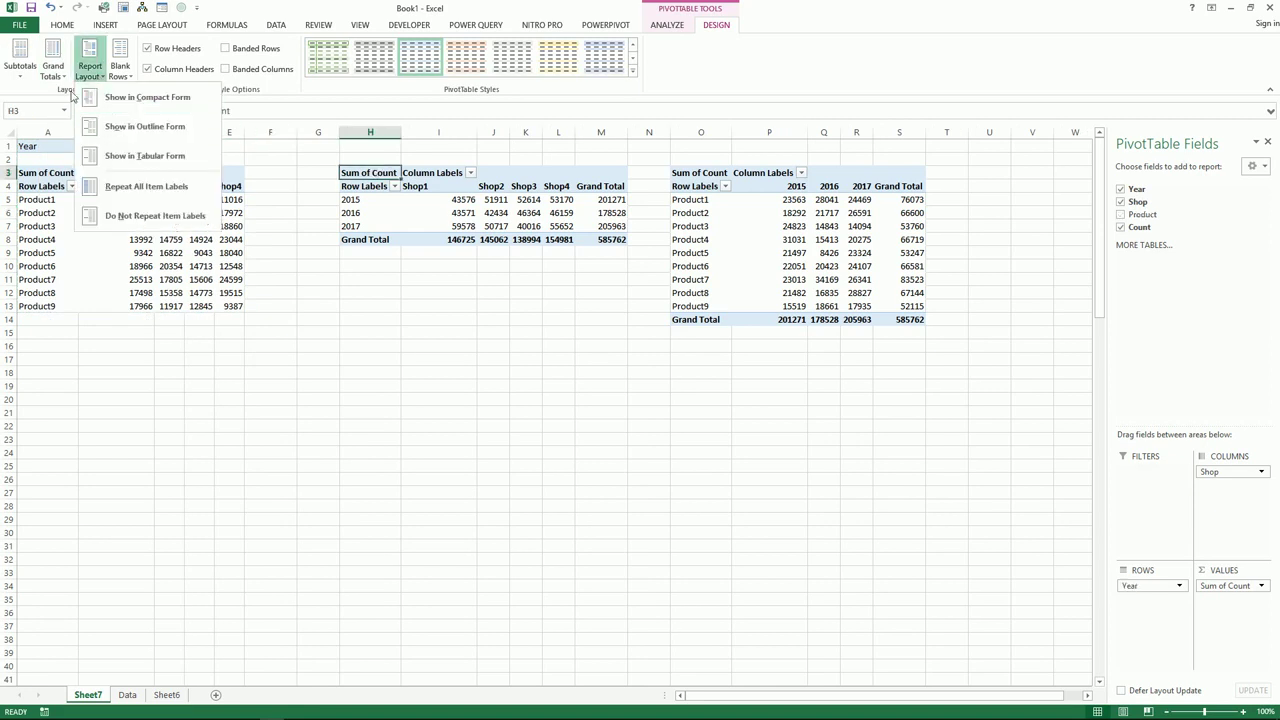
left_click(62, 76)
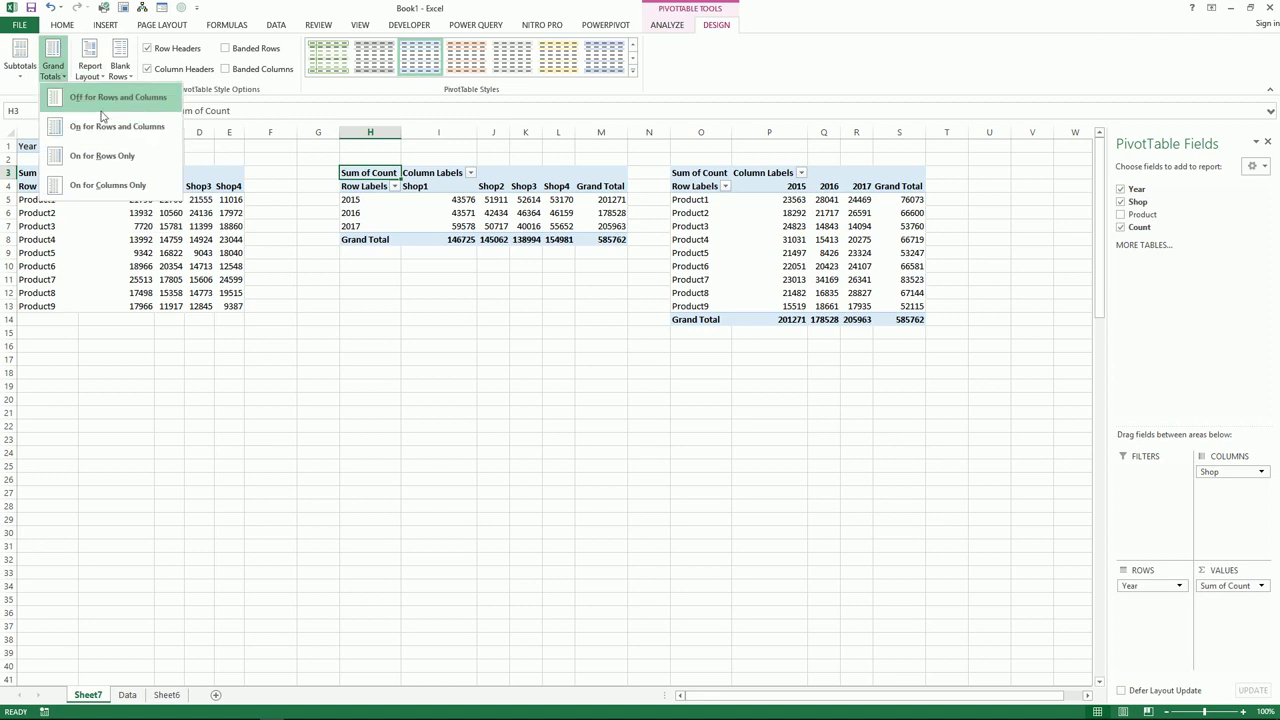
left_click(110, 97)
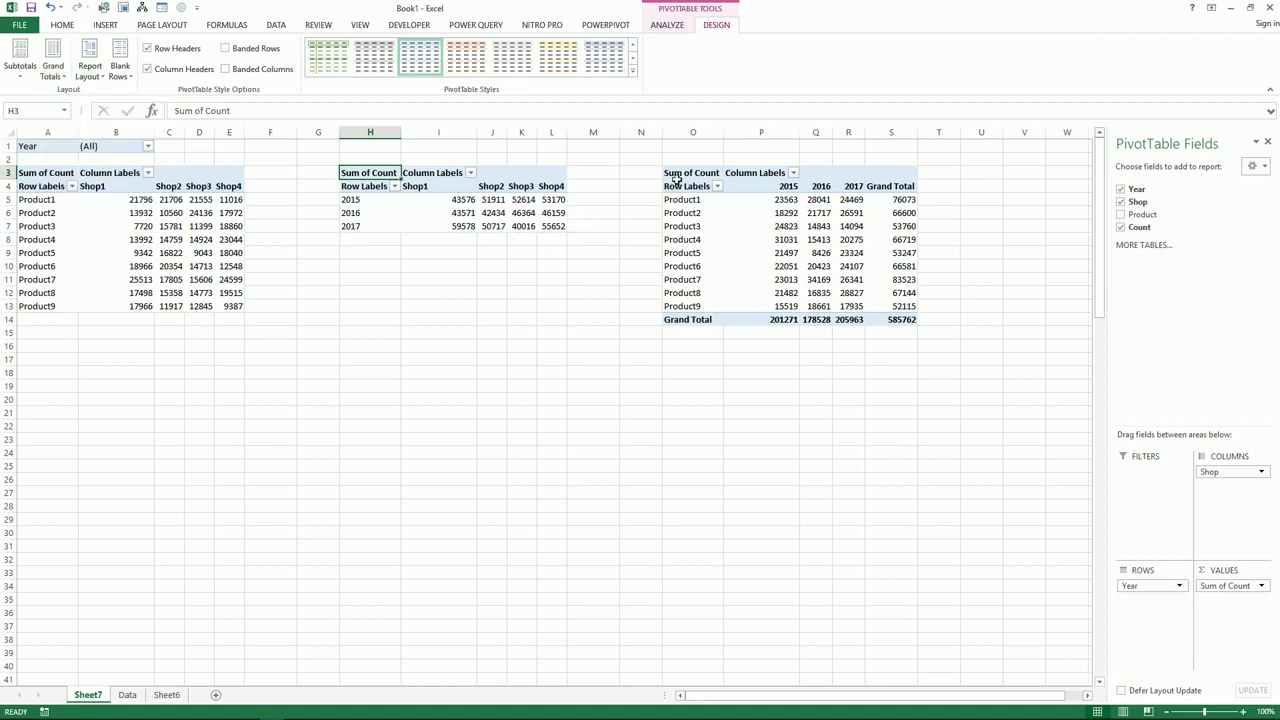
left_click(673, 174)
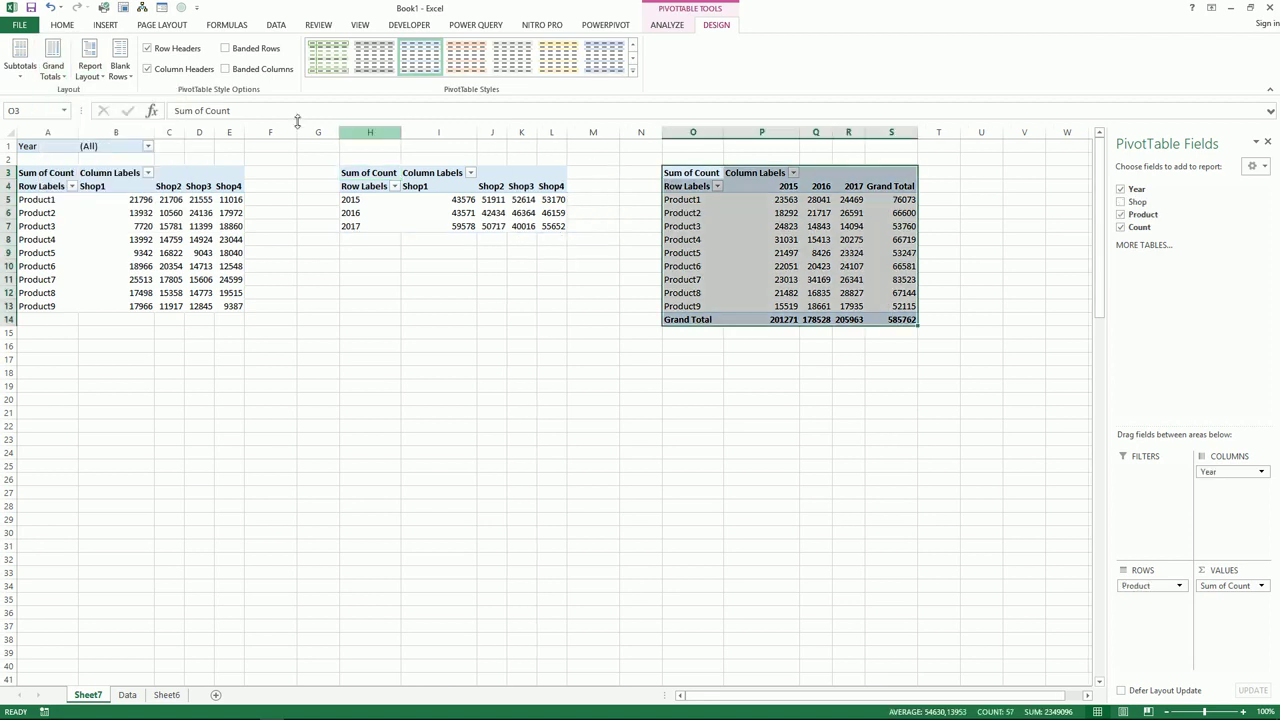
left_click(102, 80)
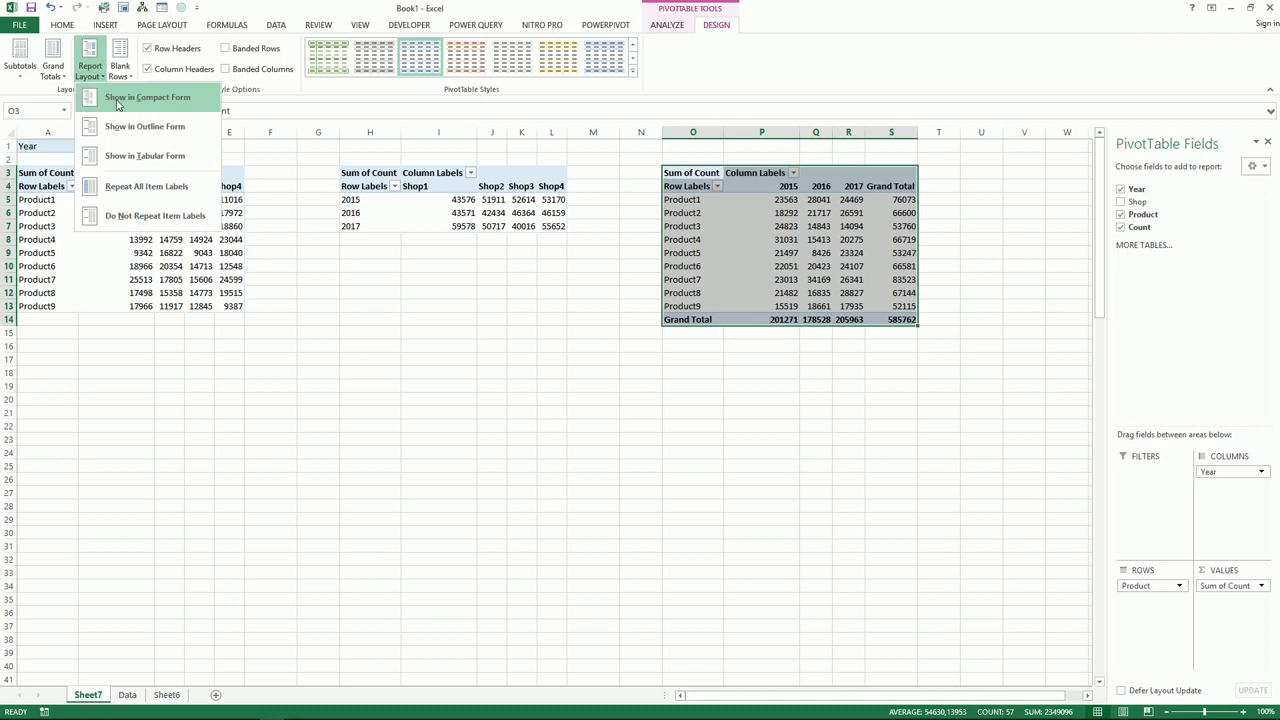
left_click(64, 78)
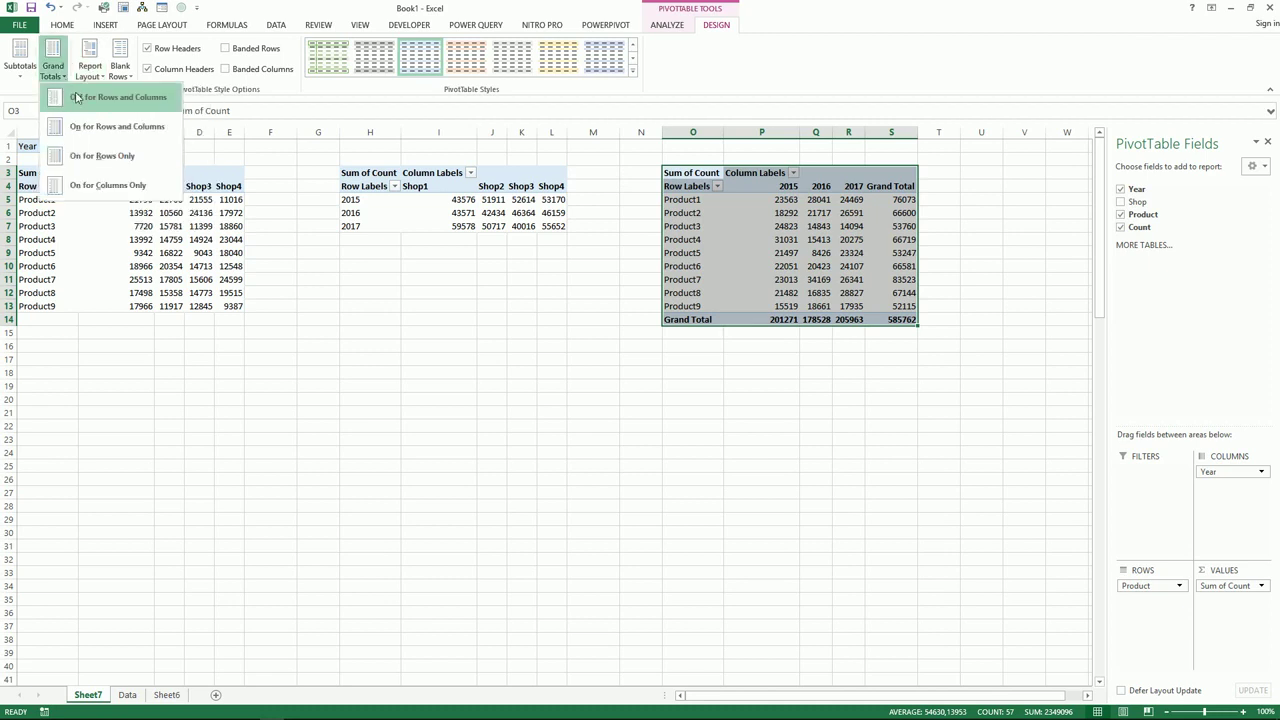
left_click(80, 97)
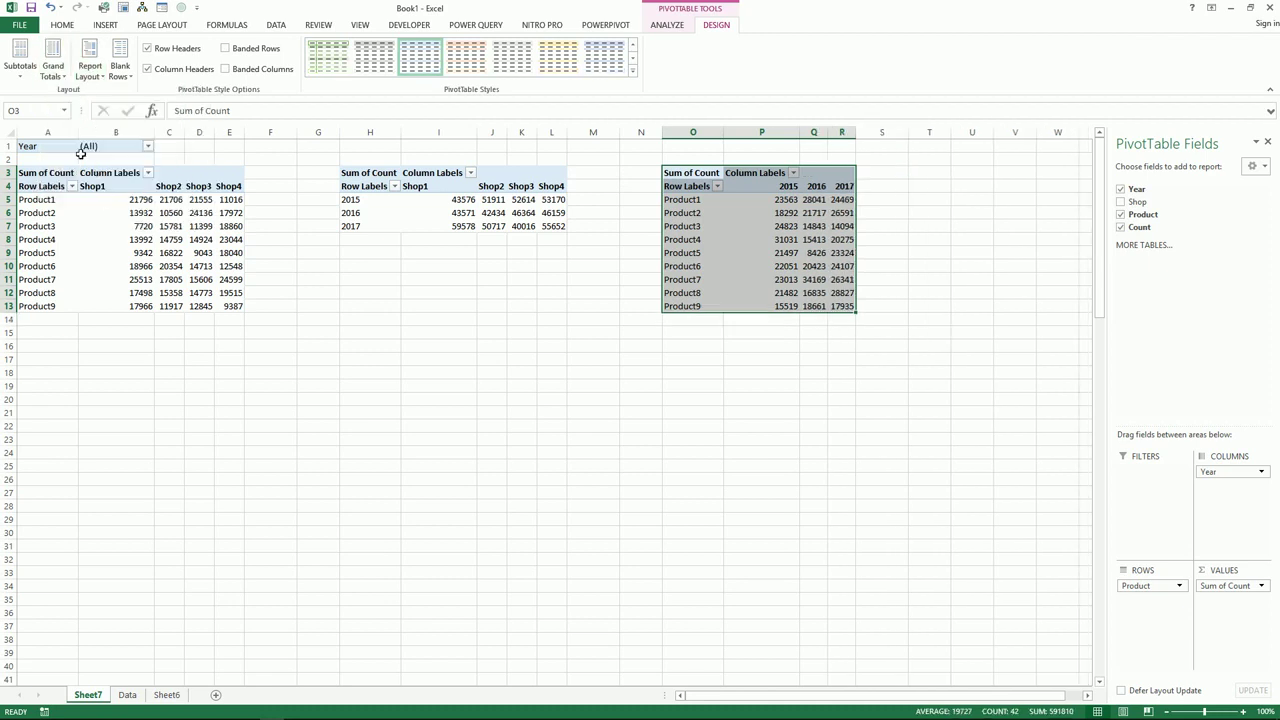
left_click(45, 146)
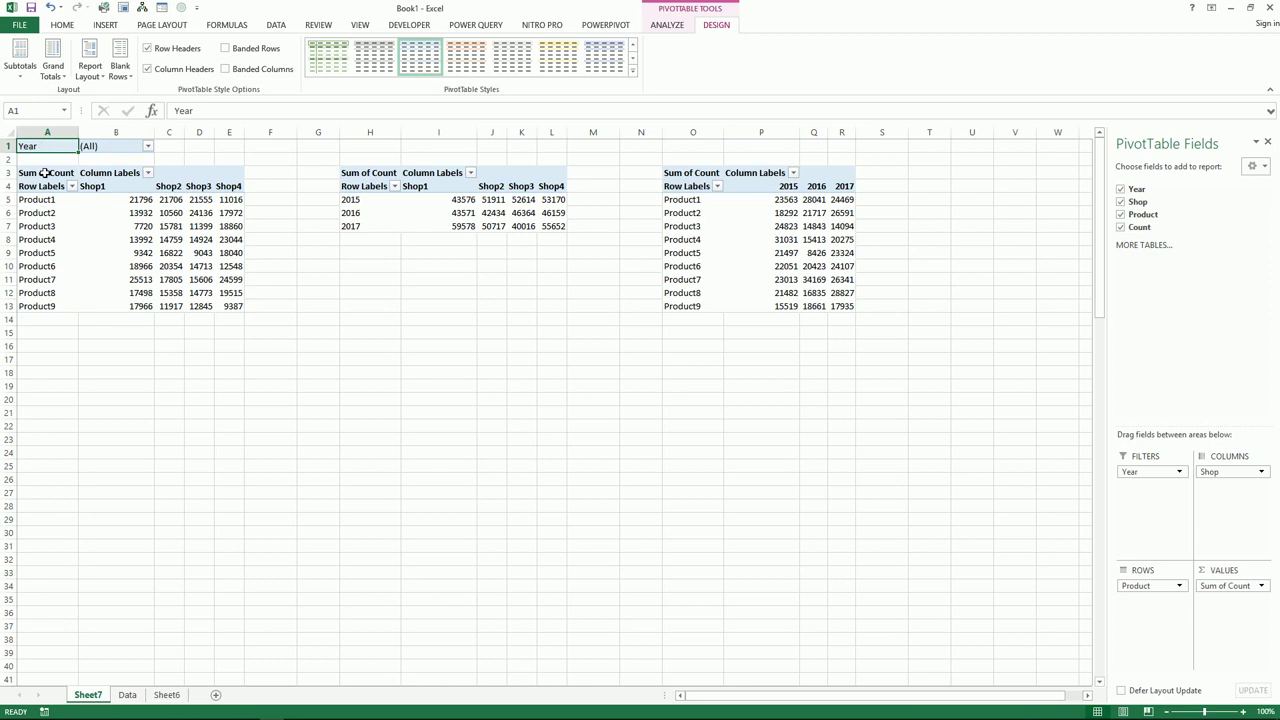
Step: Set the left, middle and right pivots to Show in Tabular Form, giving Product, Shop and Year headers
left_click(45, 173)
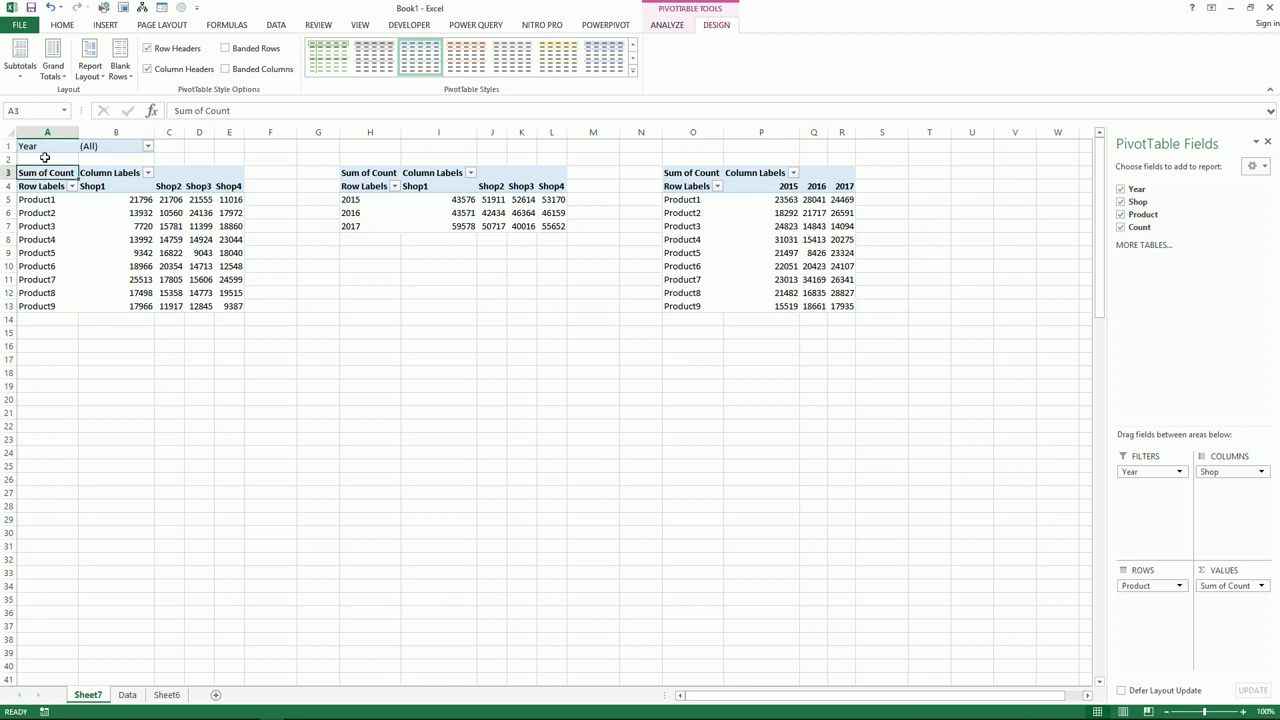
left_click(101, 83)
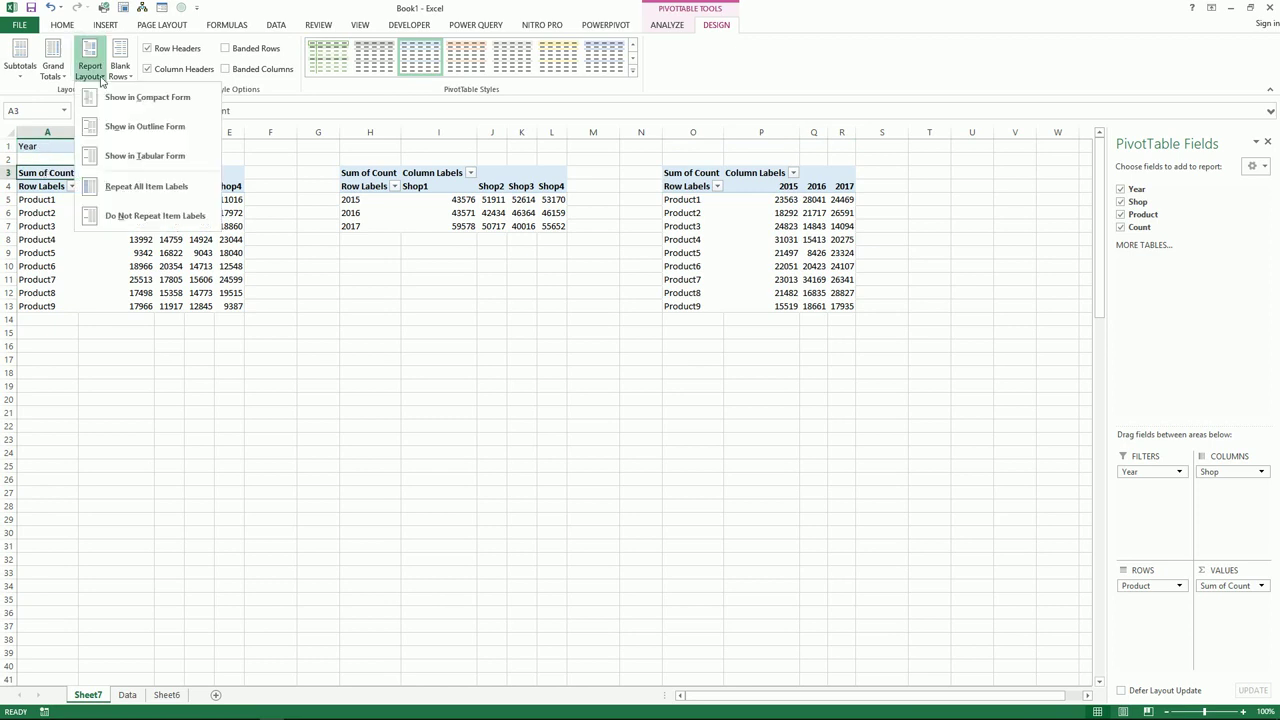
left_click(145, 156)
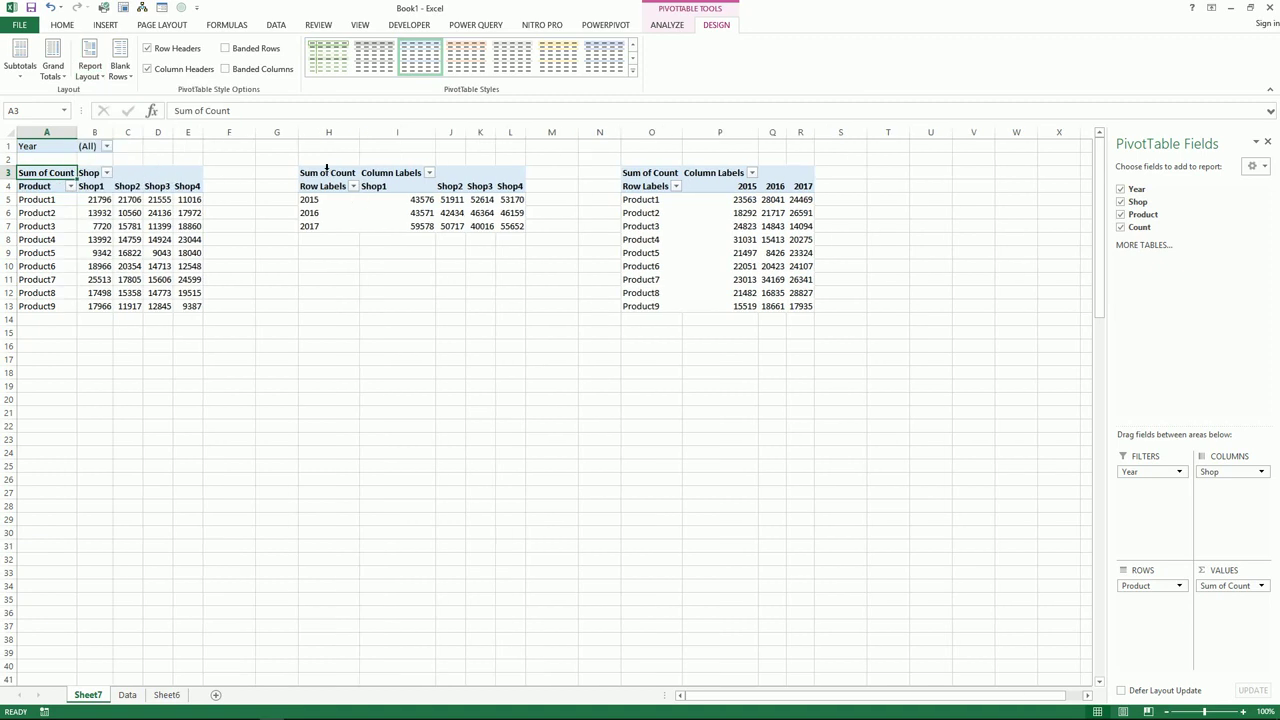
left_click(326, 168)
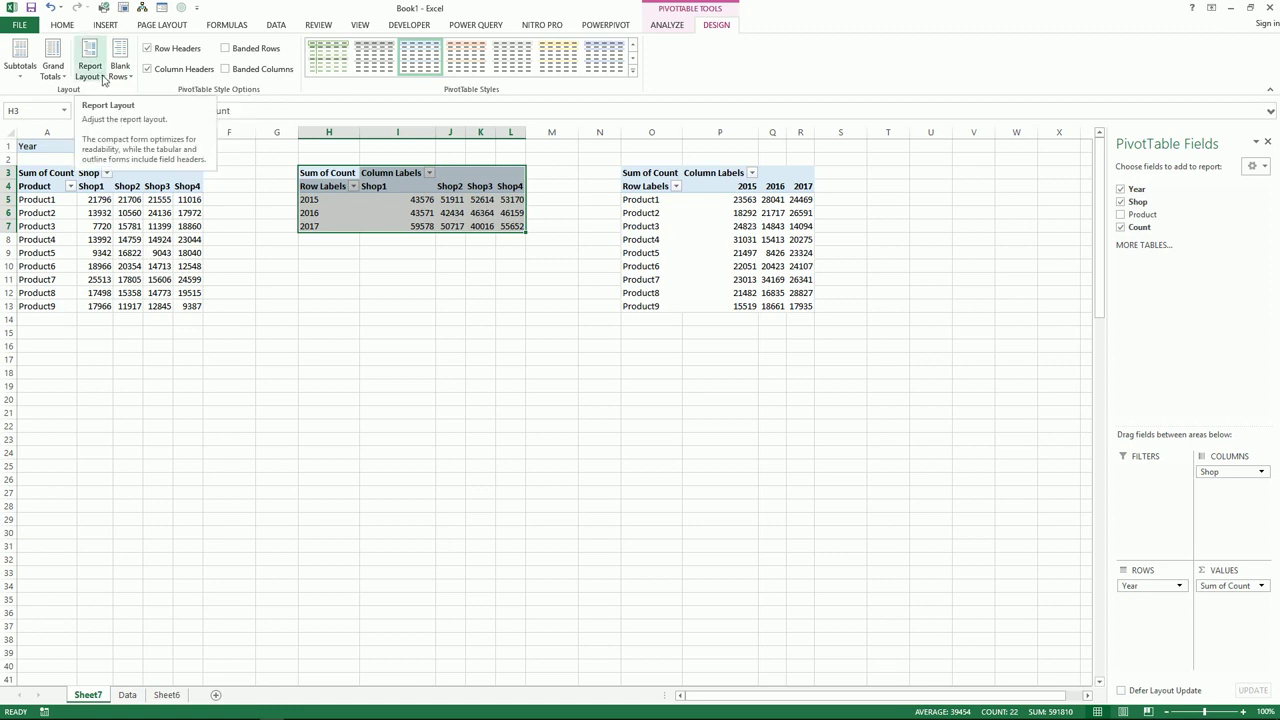
left_click(103, 80)
left_click(140, 158)
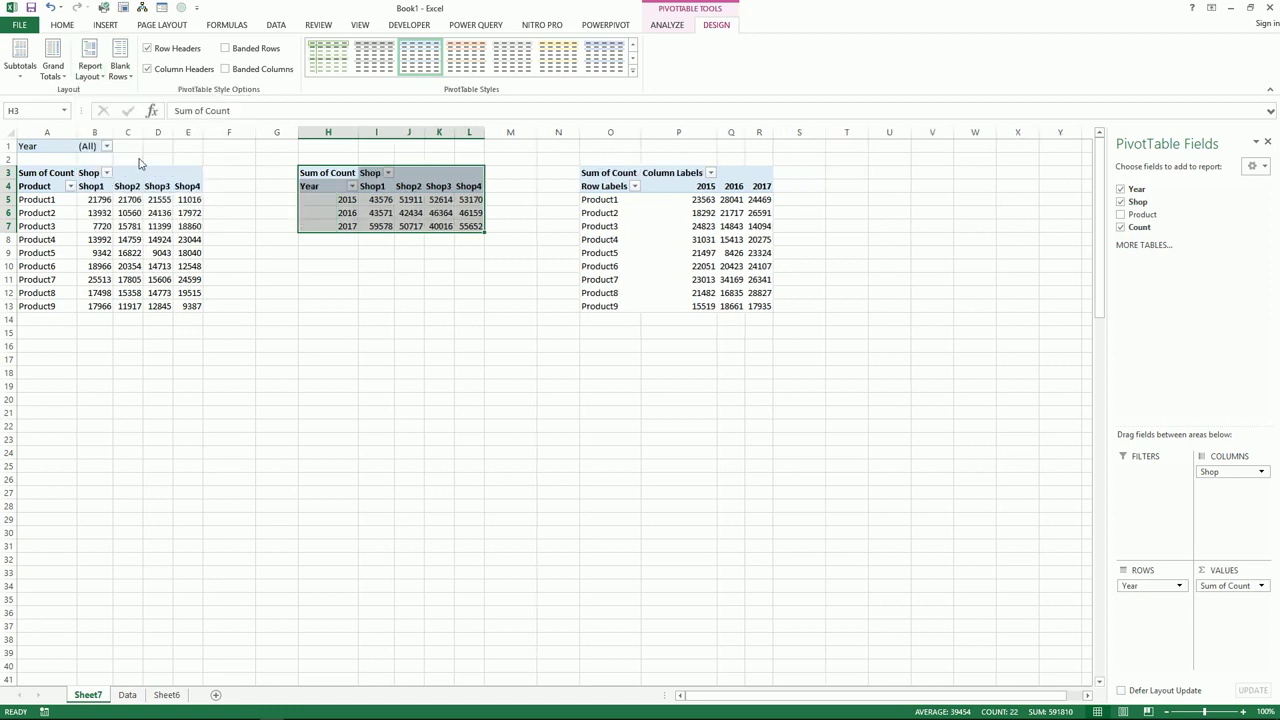
left_click(590, 173)
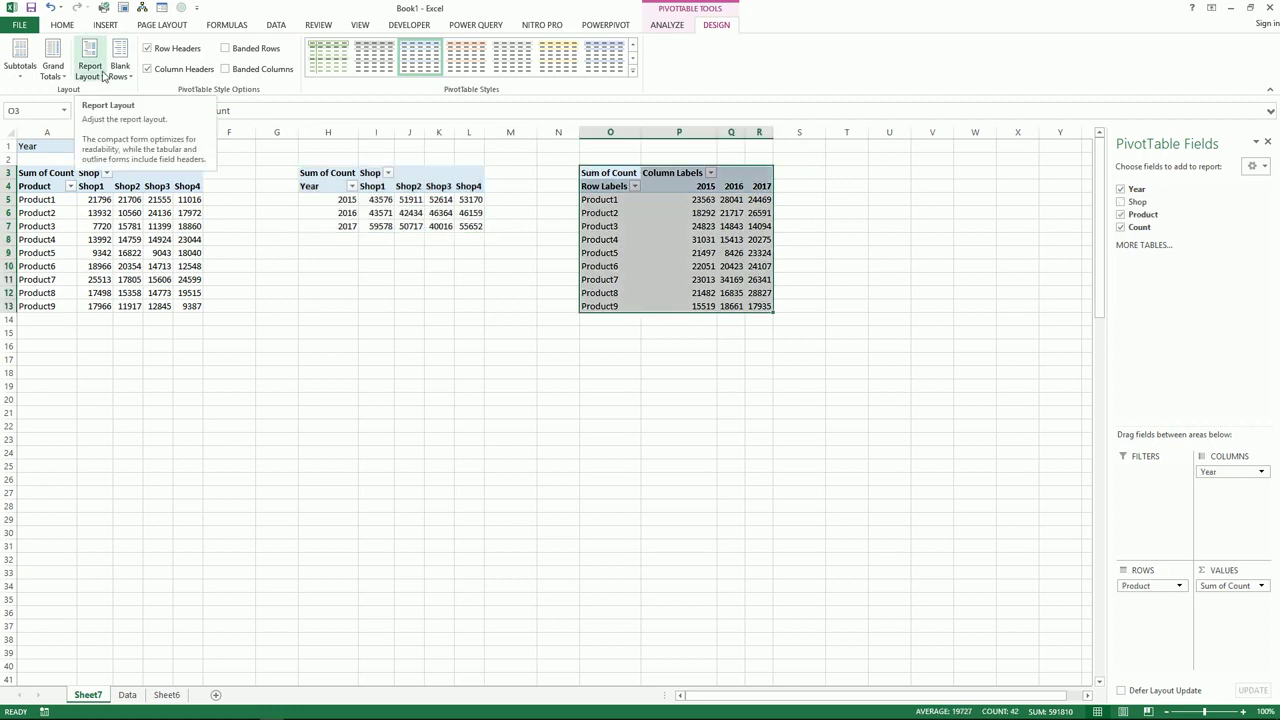
left_click(103, 77)
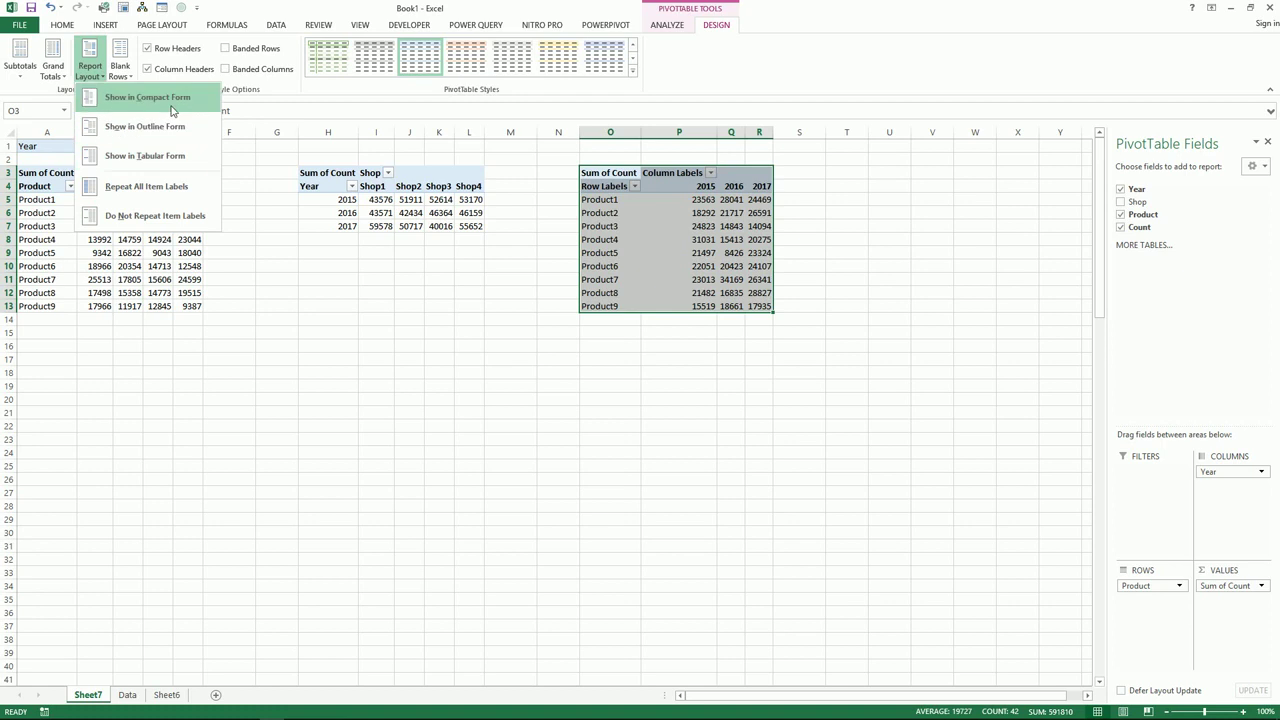
left_click(172, 150)
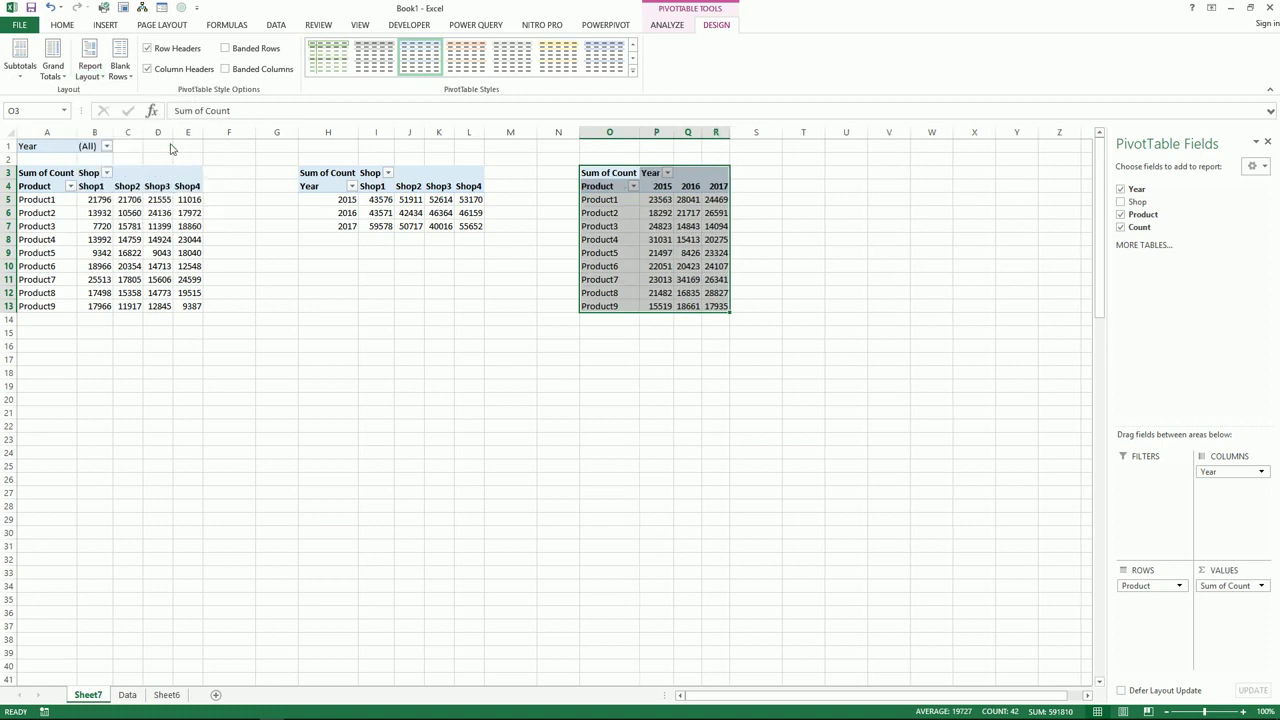
left_click(410, 334)
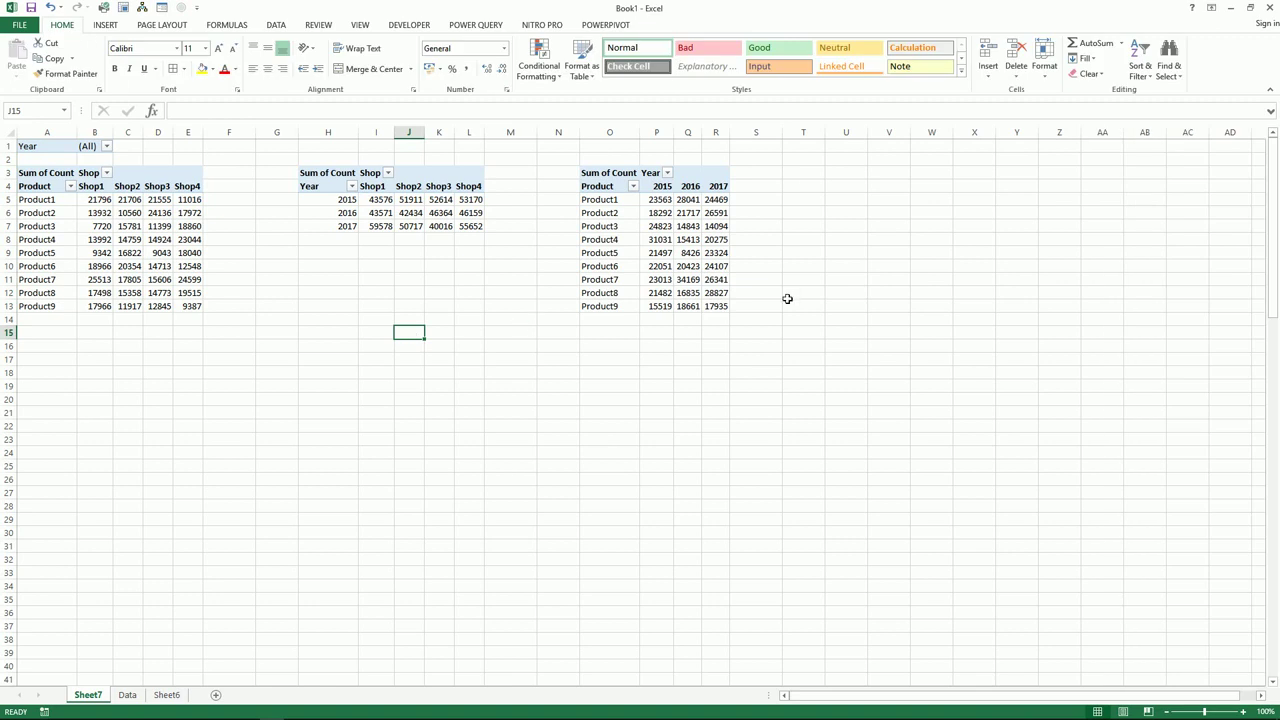
Step: Set the three pivot tables in A1:R13 in the Arial font
mouse_move(718, 310)
left_mouse_down()
mouse_move(31, 172)
mouse_move(31, 147)
left_mouse_up()
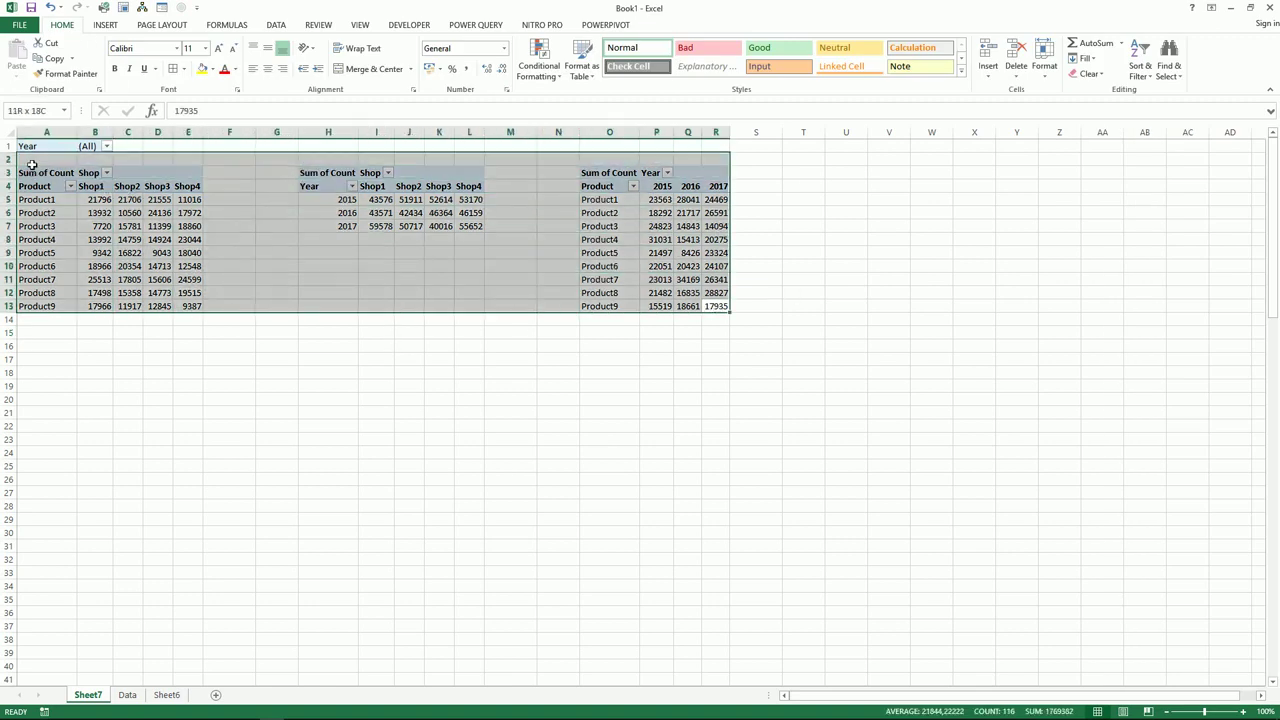
left_click(72, 26)
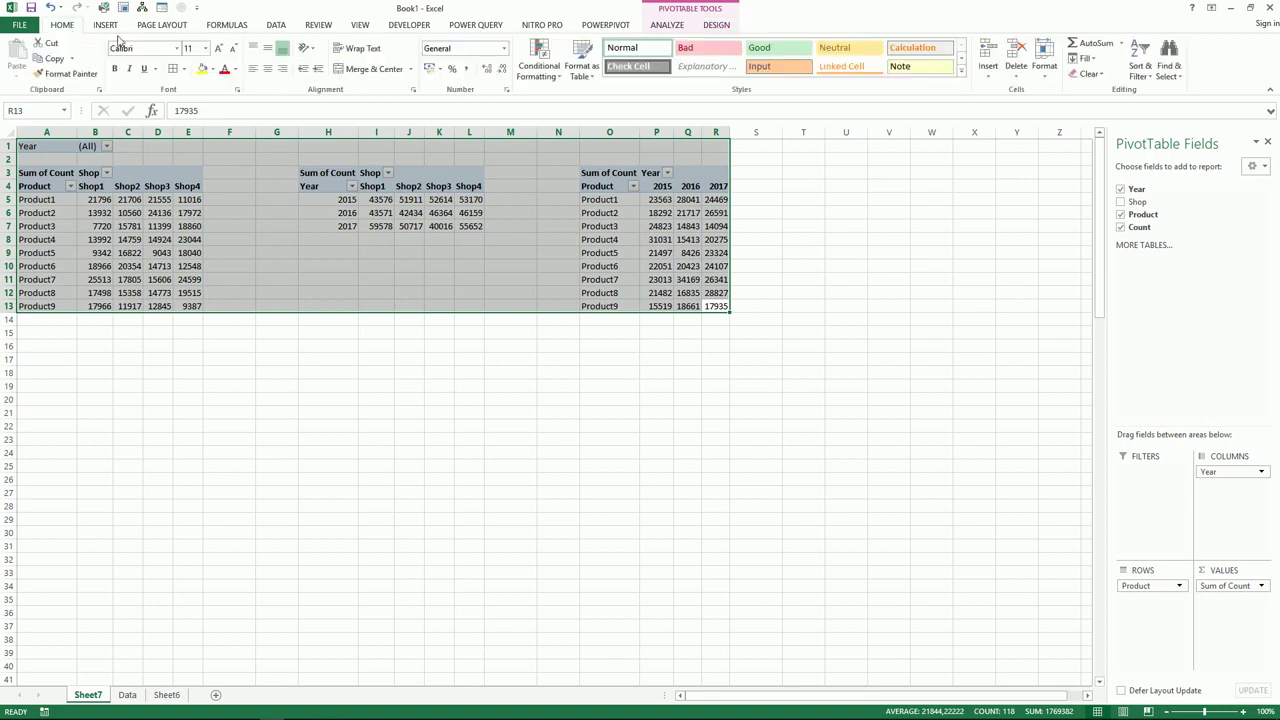
left_click(177, 48)
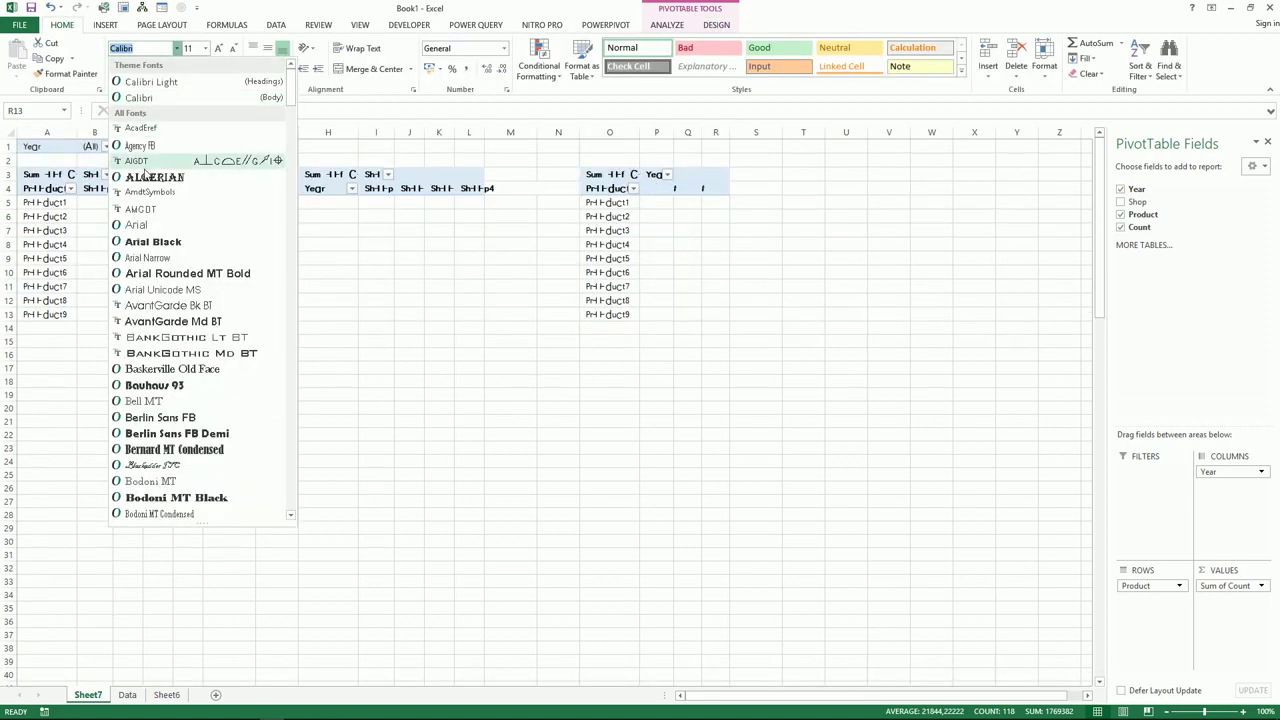
left_click(155, 226)
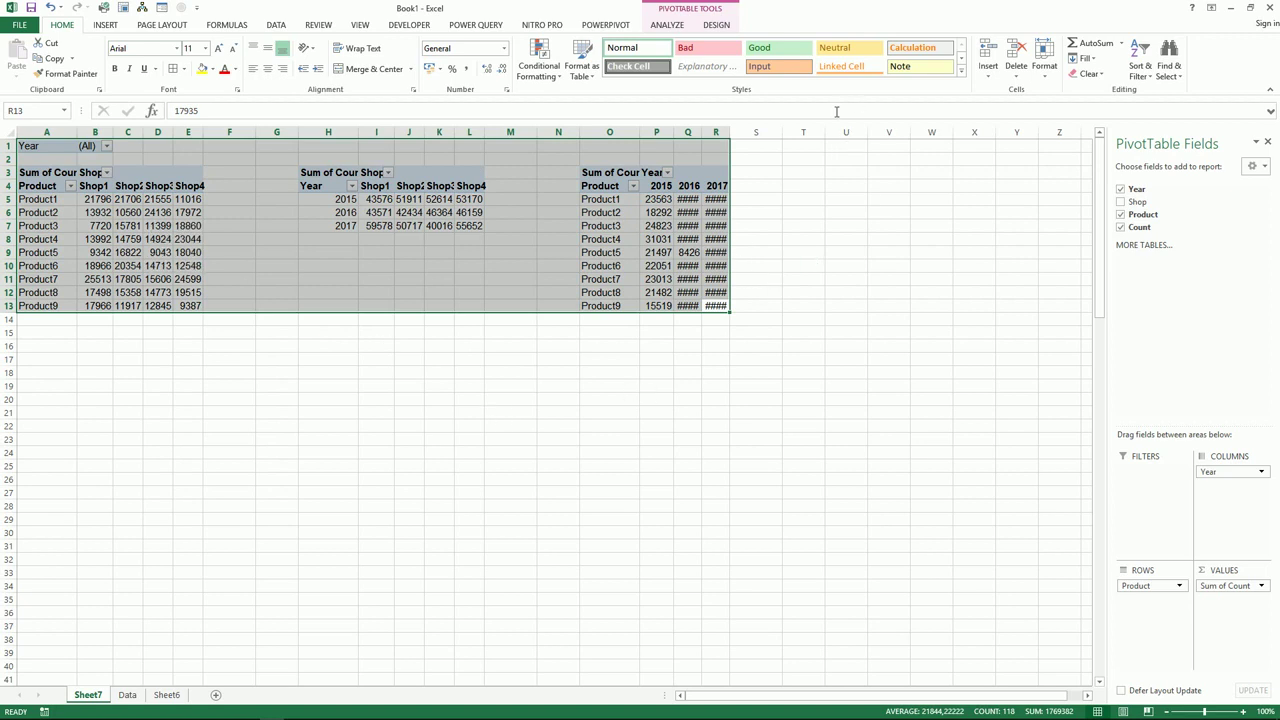
Step: Make columns A through R 10 wide so the 2016 and 2017 sums show in full
left_click(1045, 78)
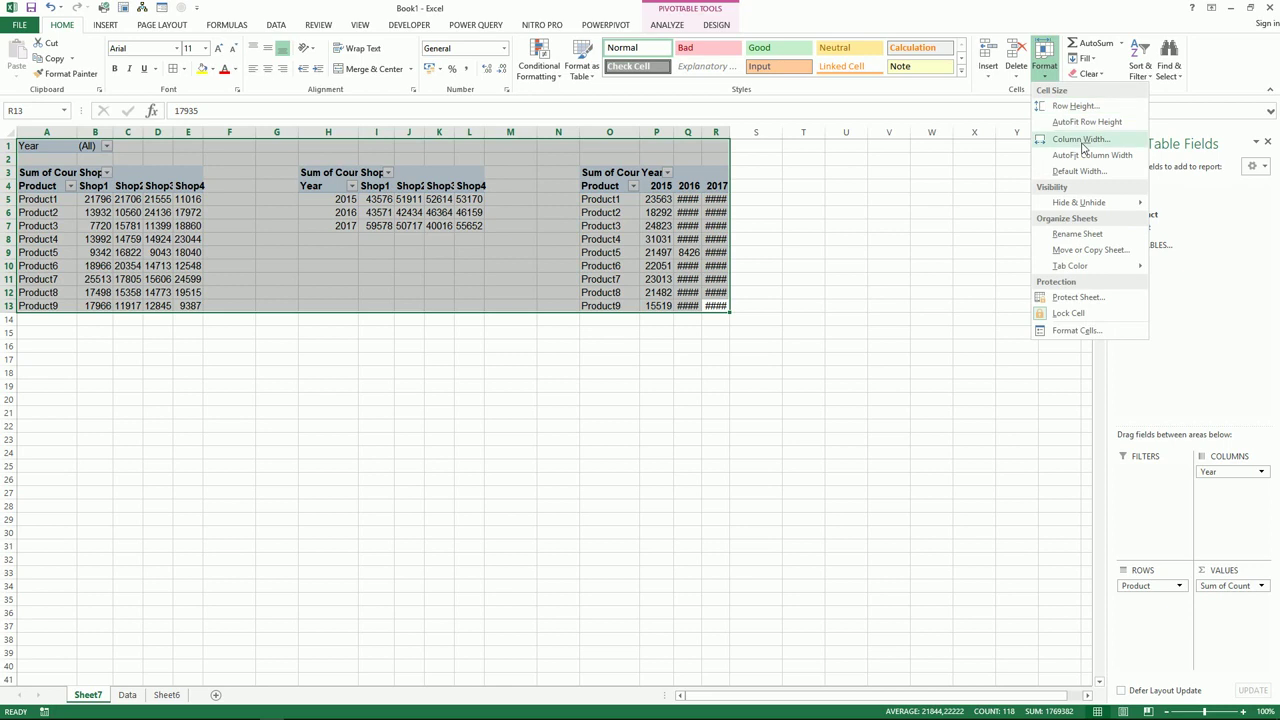
left_click(1083, 141)
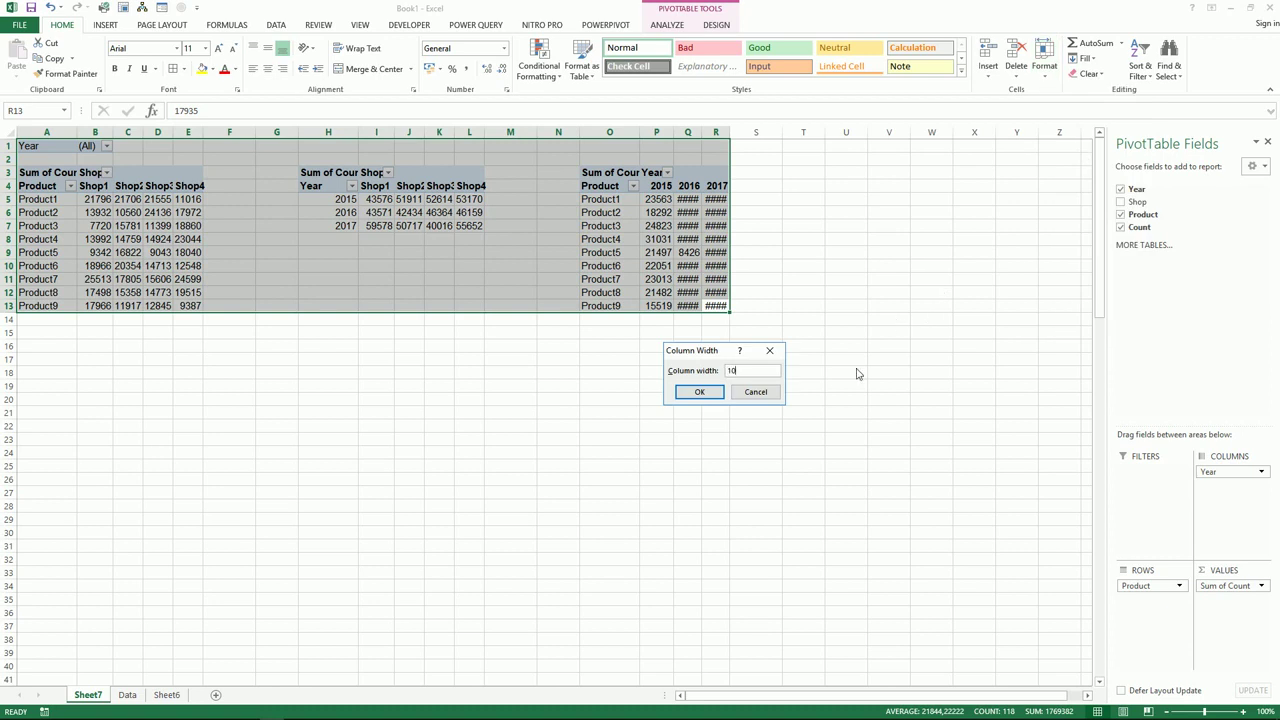
left_click(700, 392)
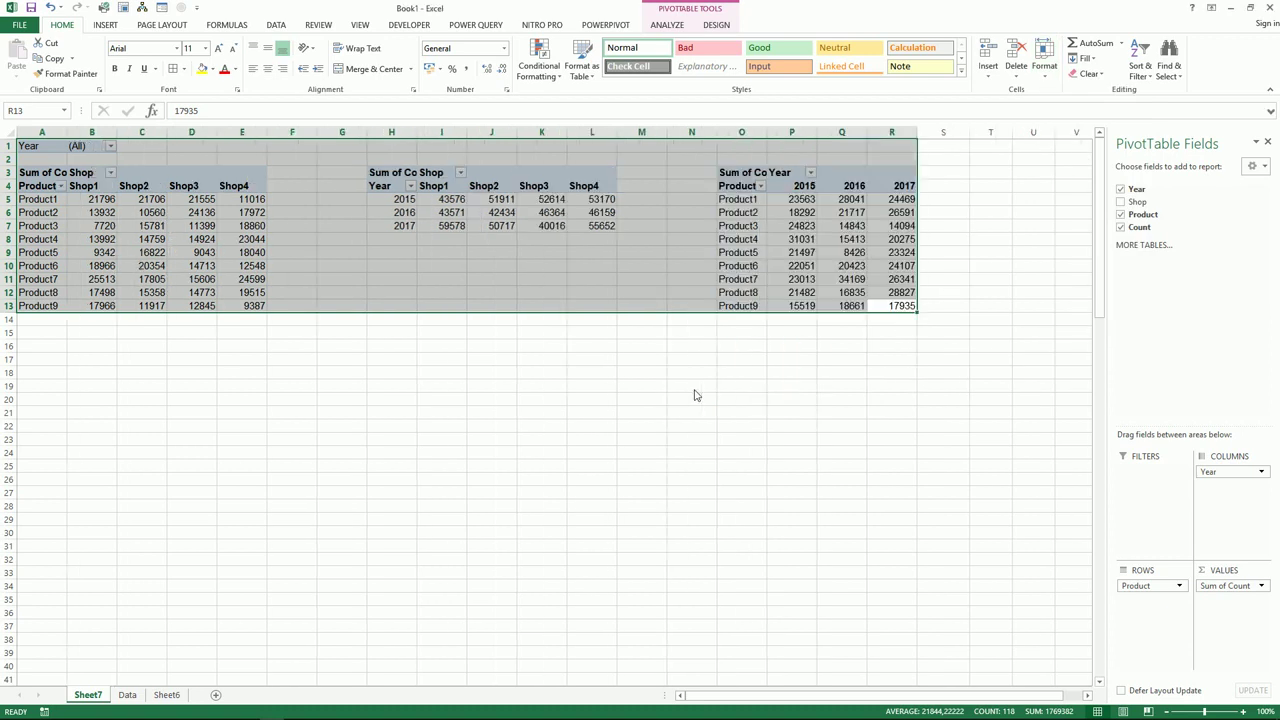
left_click(350, 404)
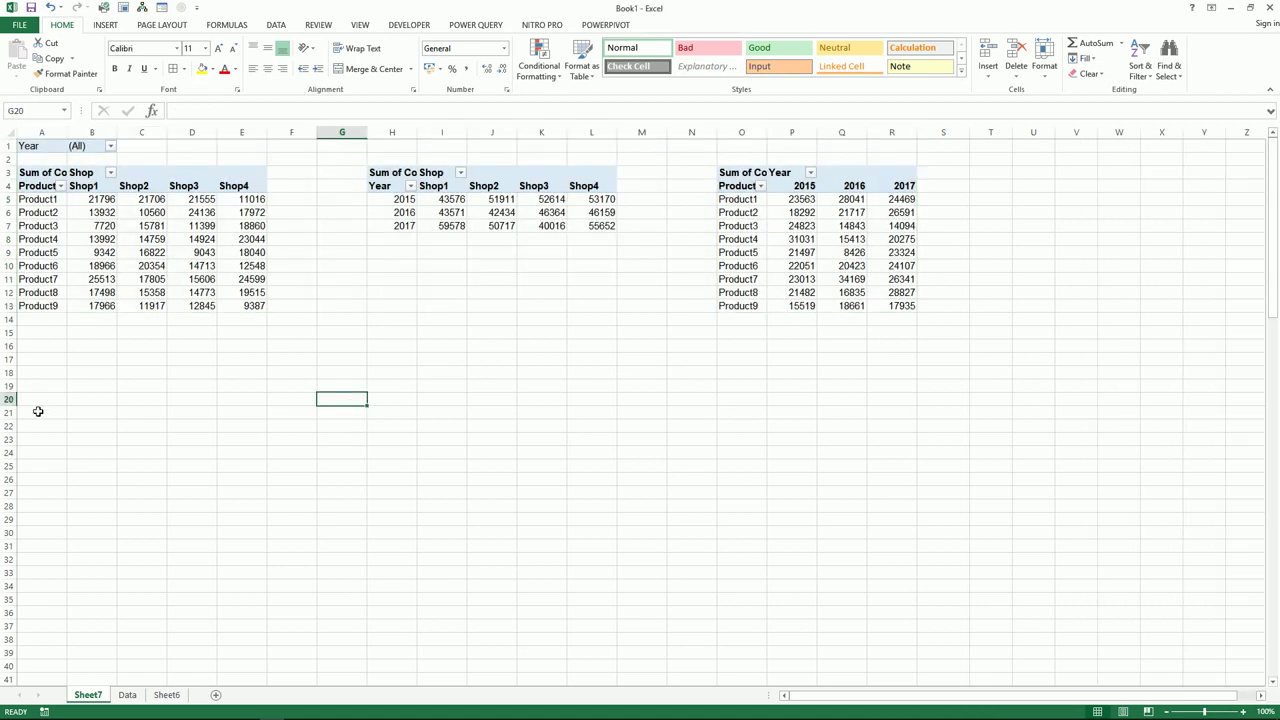
Step: Link A16 to A4 with =A4 and fill that formula across and down below the tables
left_click(46, 345)
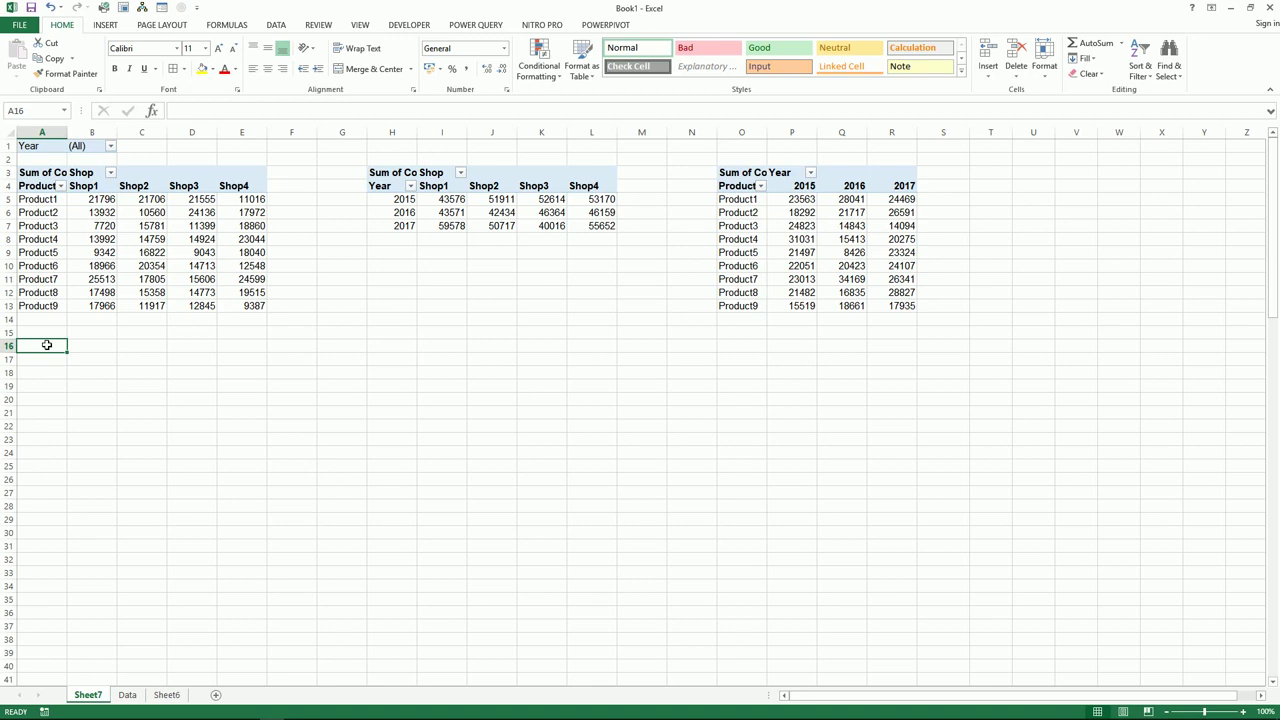
type("=")
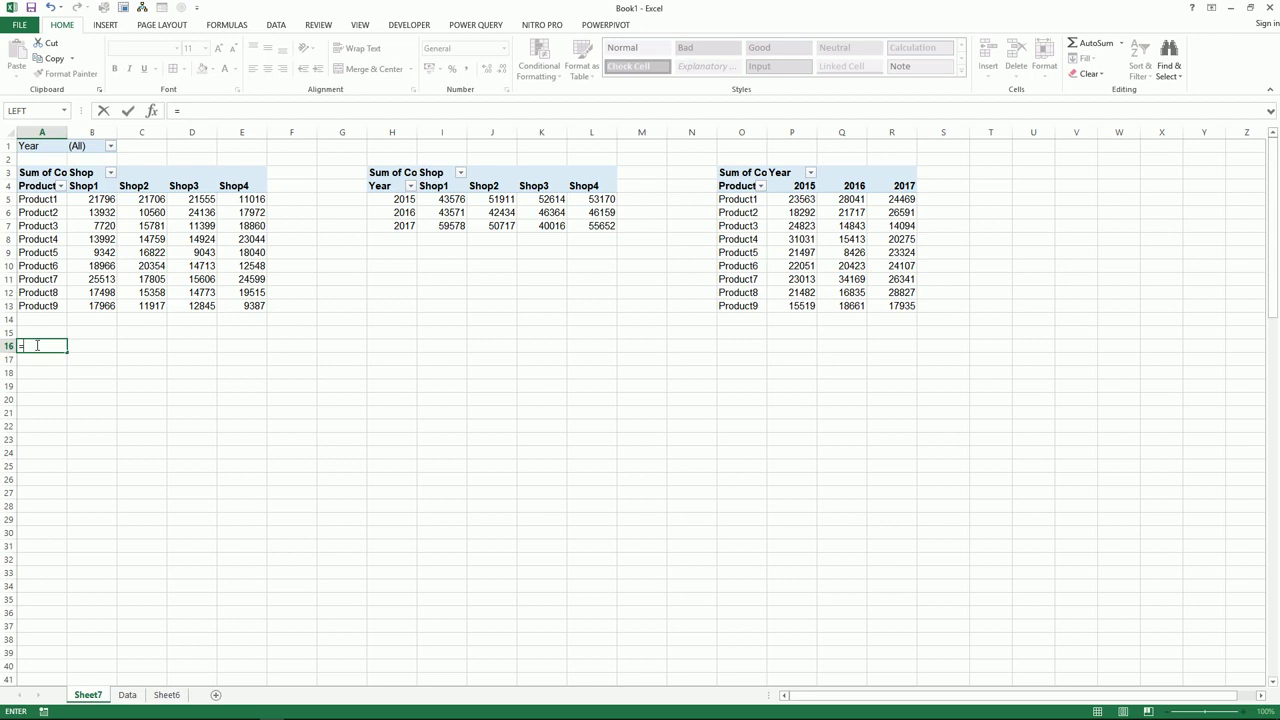
left_click(38, 186)
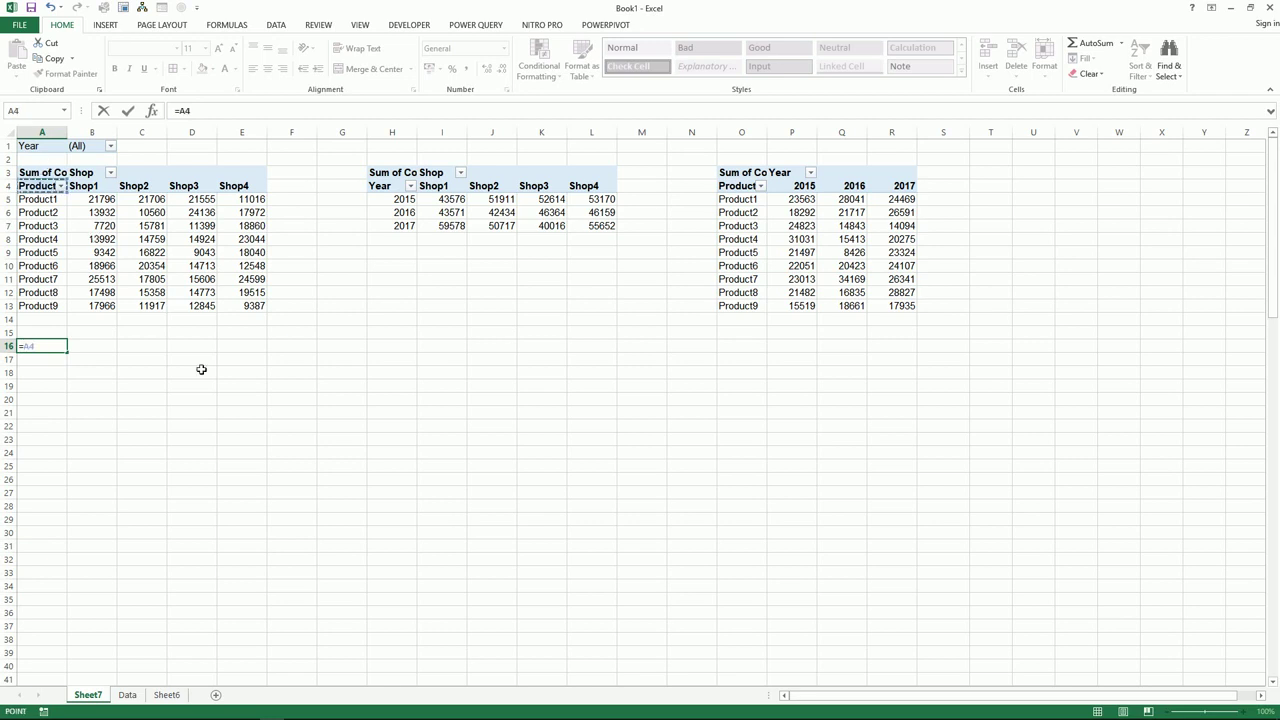
key("Return")
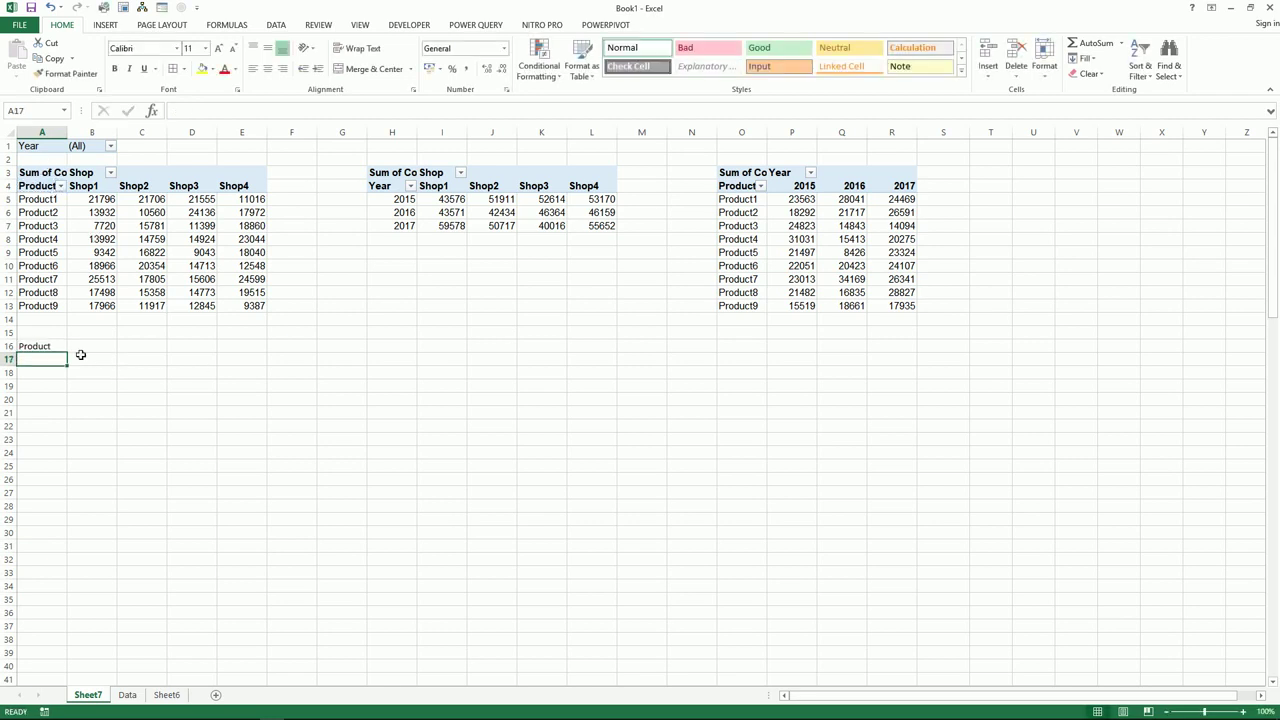
left_click(57, 345)
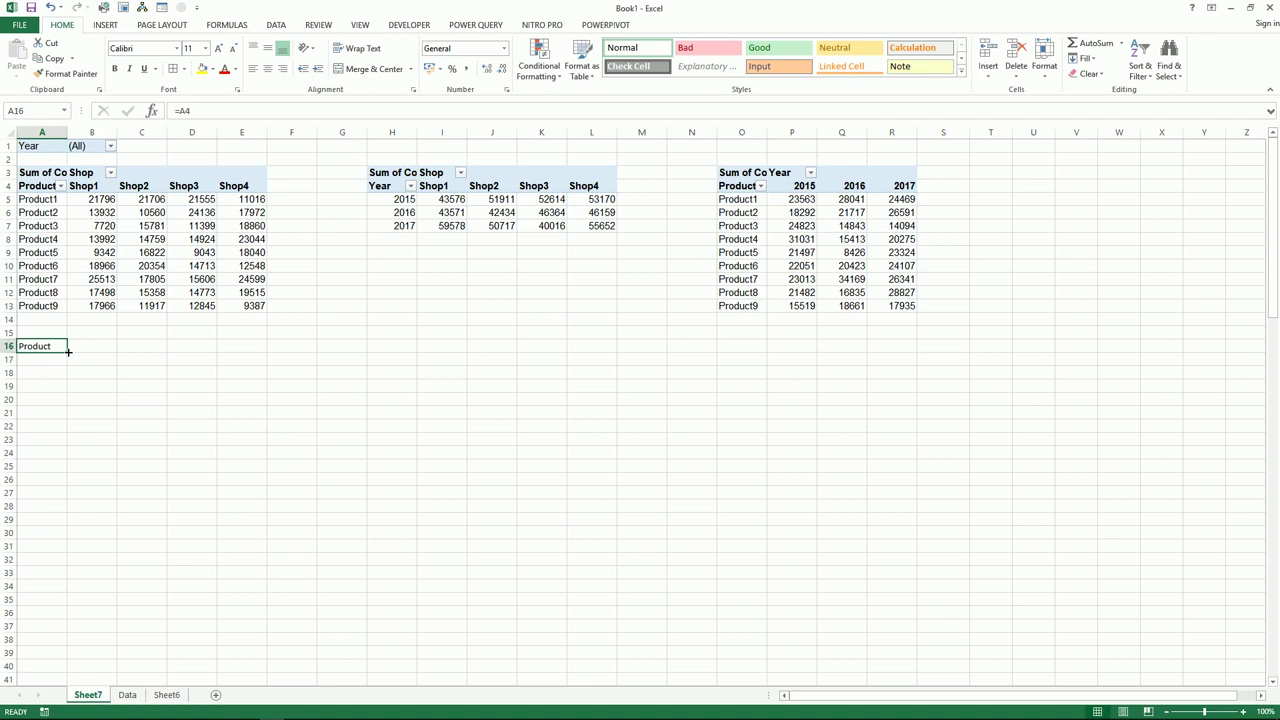
mouse_move(68, 351)
left_mouse_down()
mouse_move(867, 387)
mouse_move(918, 357)
mouse_move(915, 512)
left_mouse_up()
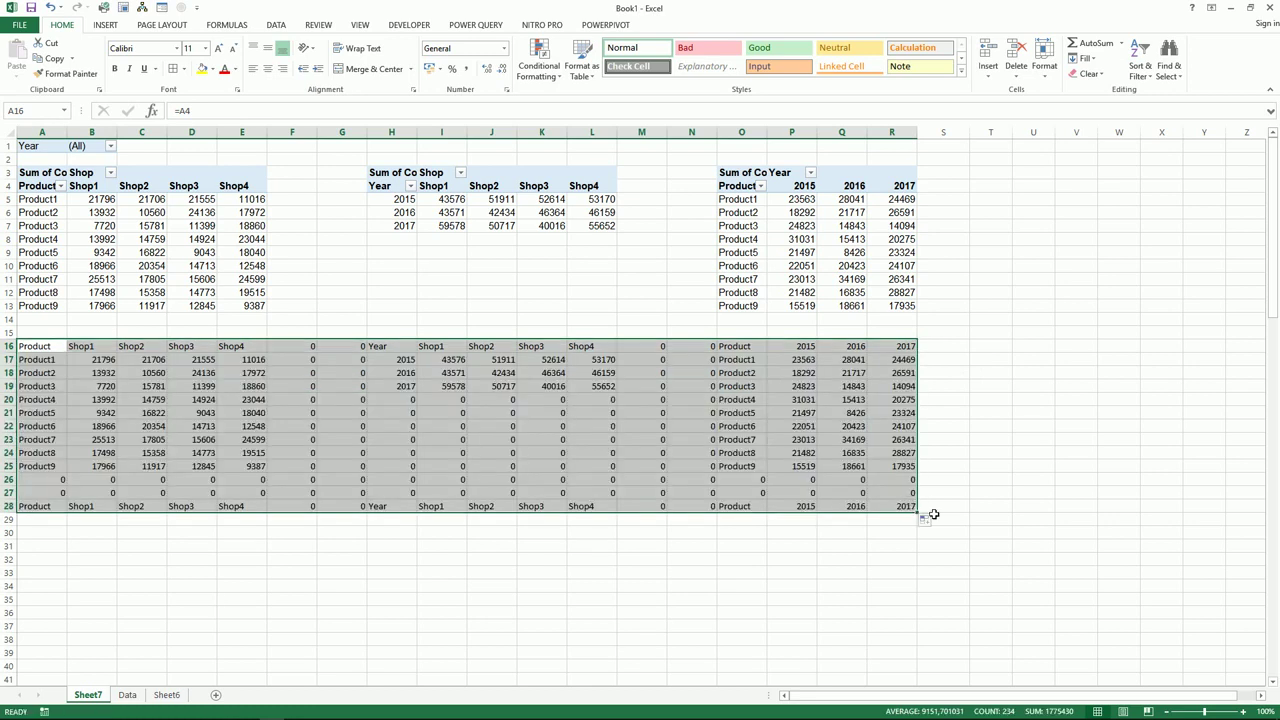
Step: Clear the extra rows 26–28 and the zero formulas in M16:N25 and F16:G25
left_click(977, 520)
left_click_drag(913, 507, 30, 479)
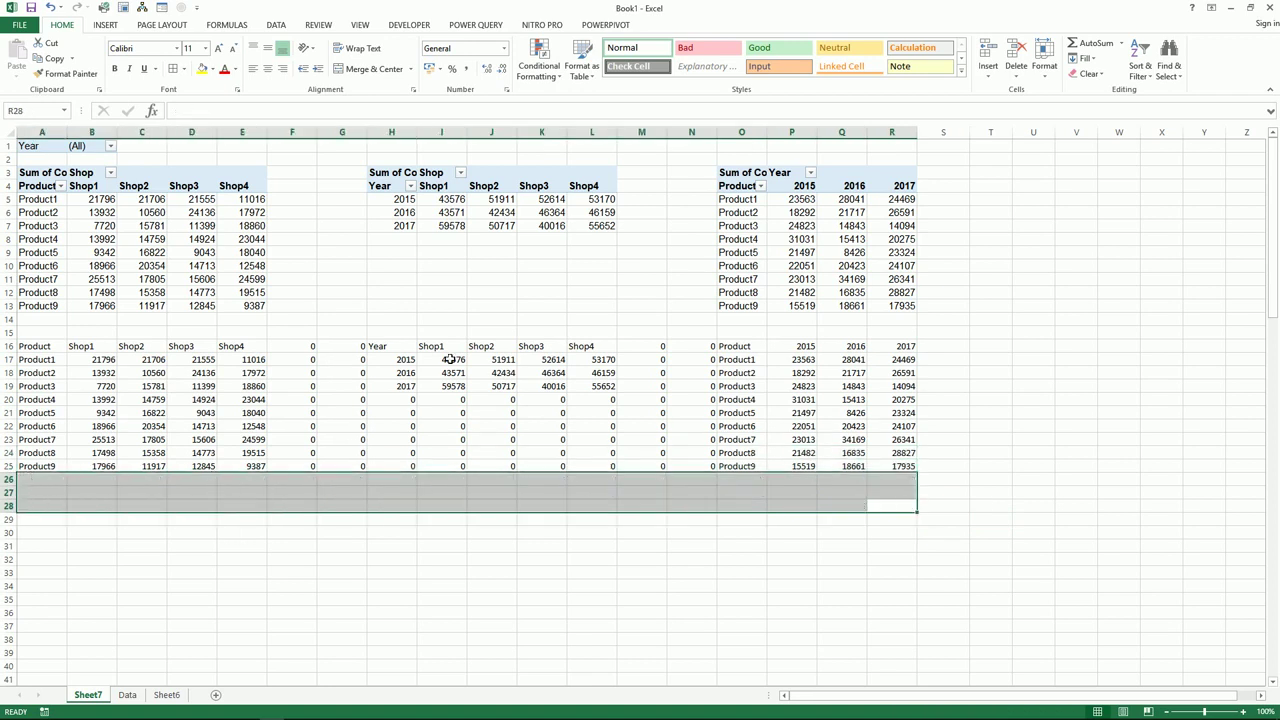
key("Delete")
left_click(641, 346)
left_click_drag(641, 346, 695, 466)
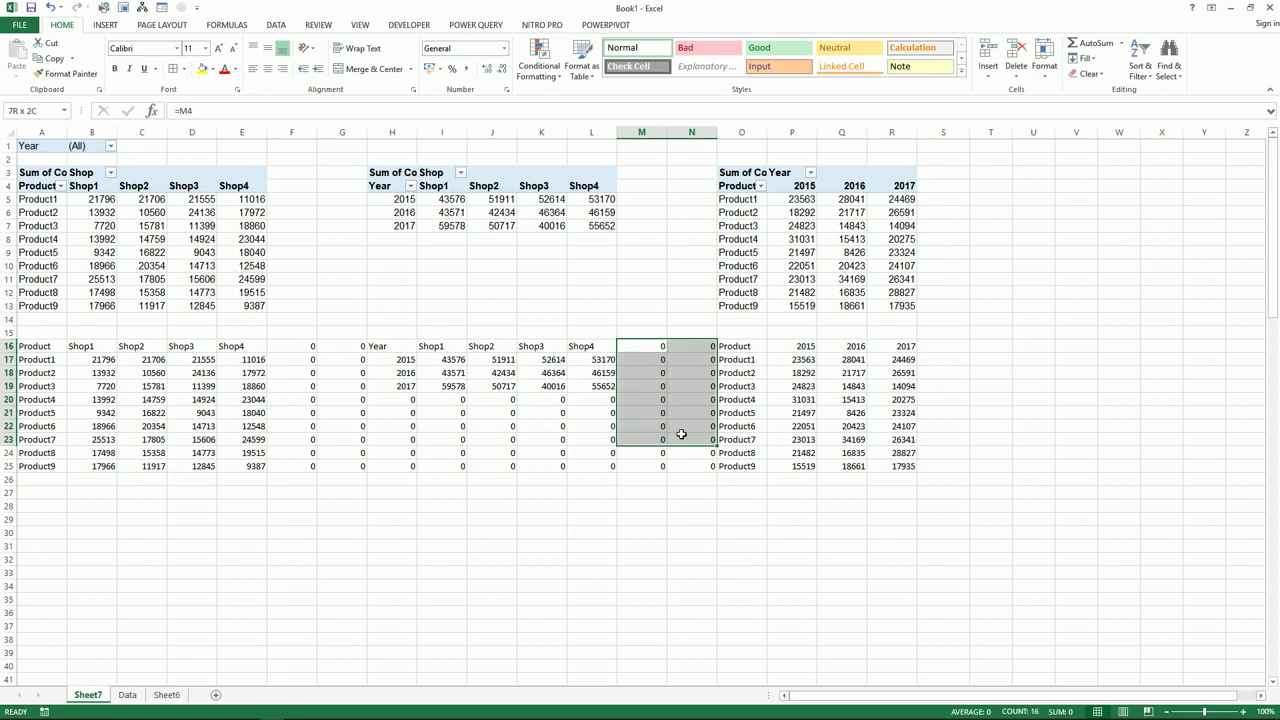
key("Delete")
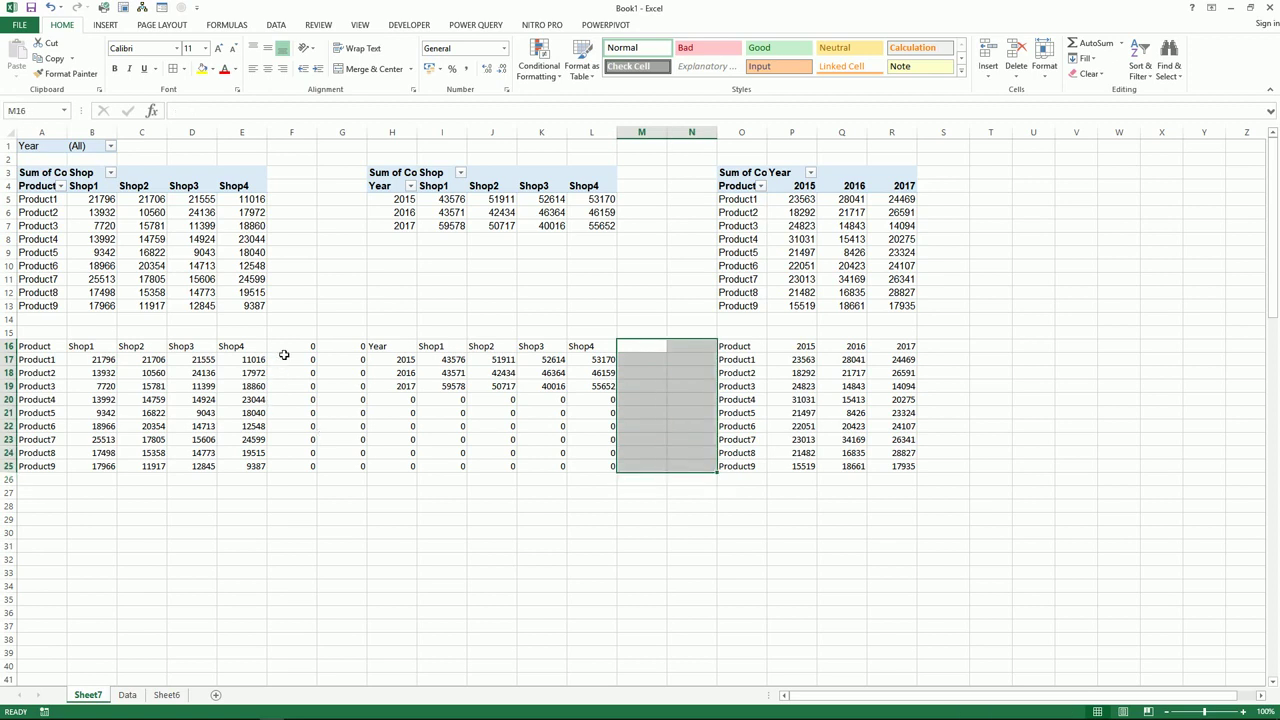
mouse_move(291, 346)
left_mouse_down()
mouse_move(363, 441)
mouse_move(360, 463)
left_mouse_up()
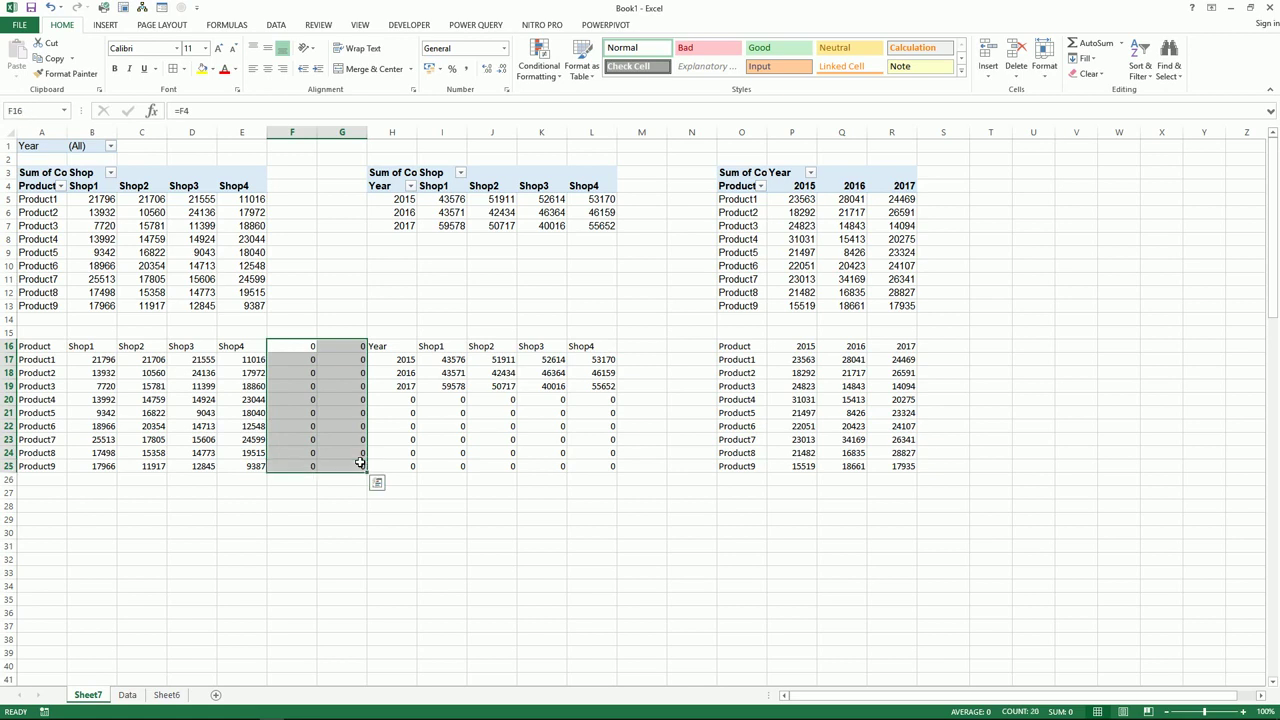
key("Delete")
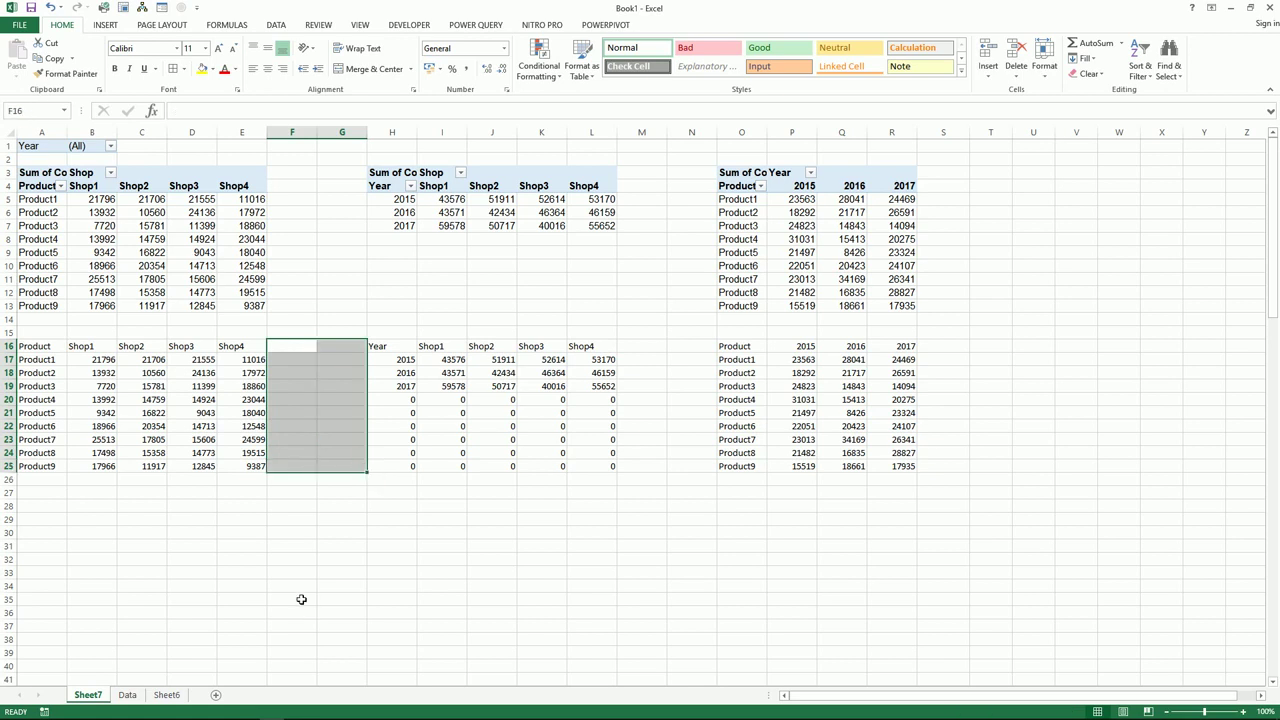
Step: Clear the zero formulas in H20:L25, then check the A16 and A18 link formulas
left_click(301, 599)
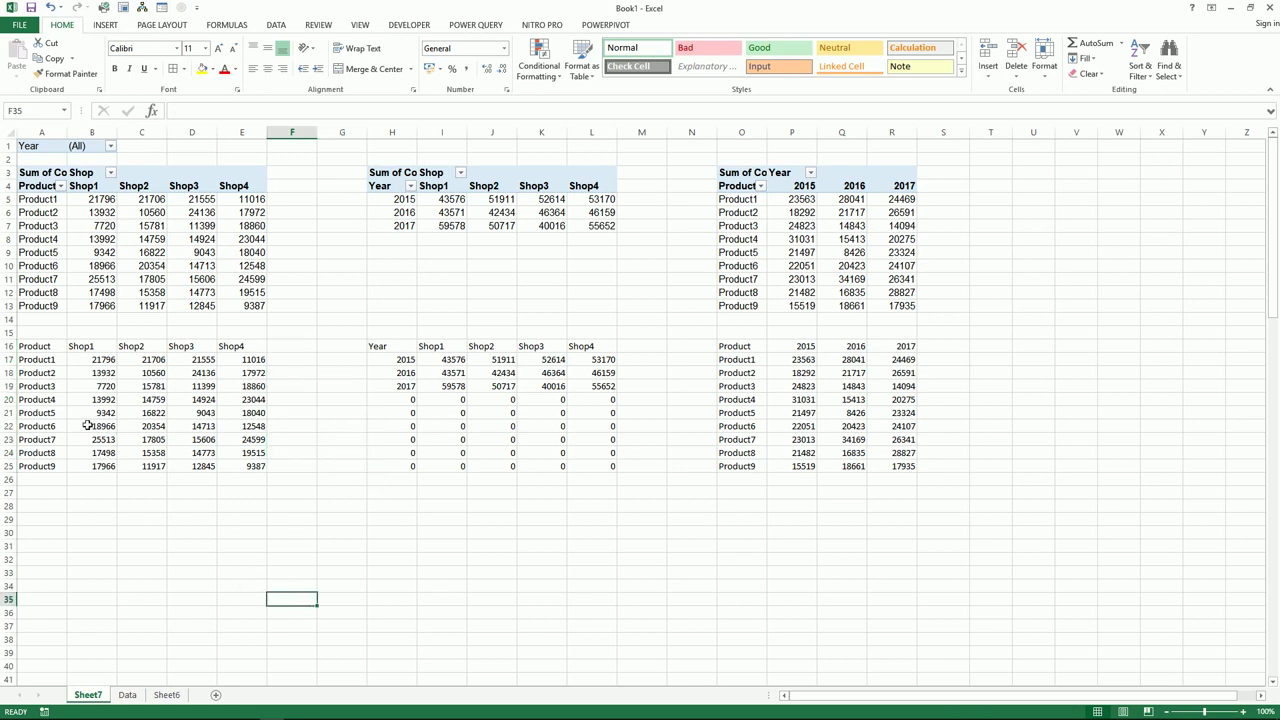
left_click(25, 349)
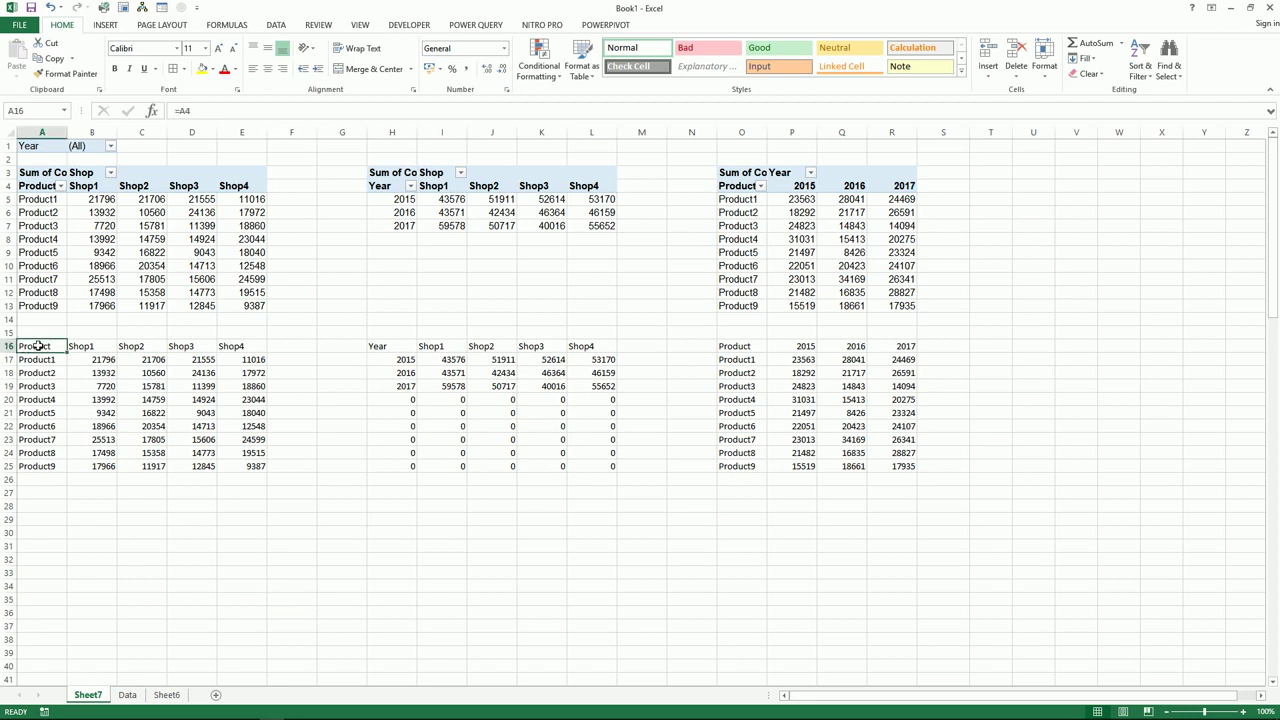
left_click_drag(37, 346, 420, 449)
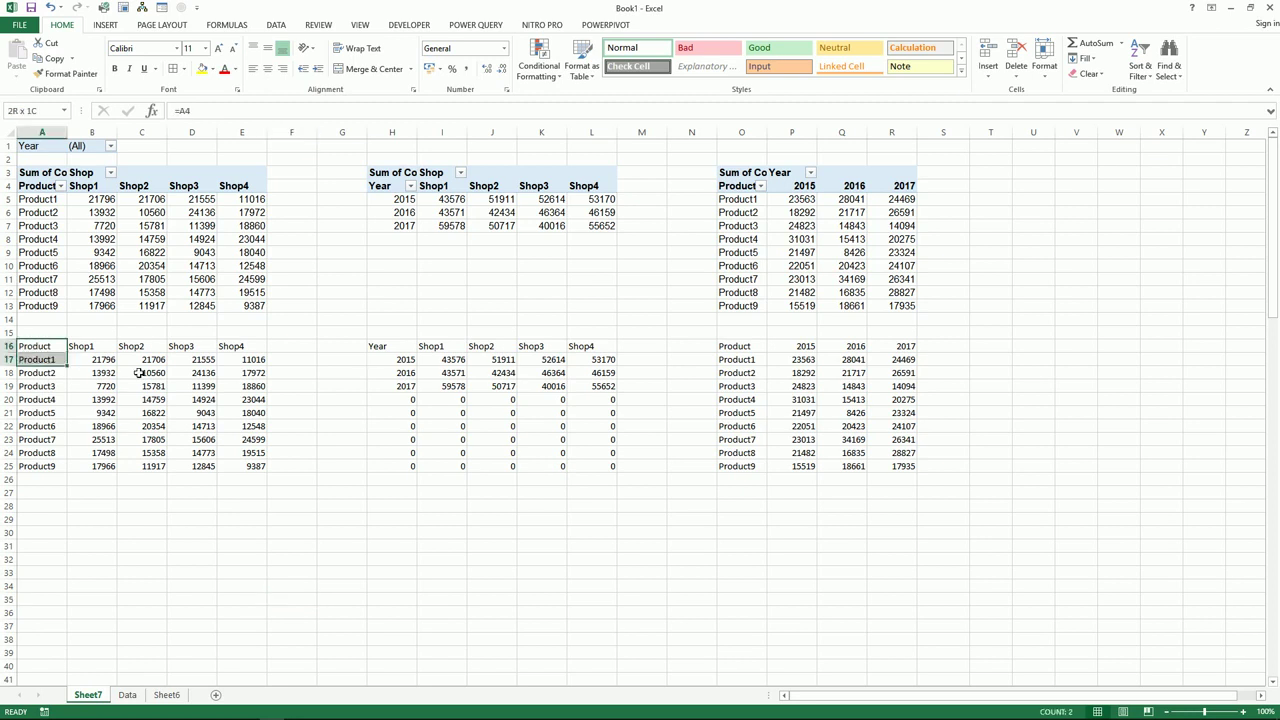
left_click(420, 426)
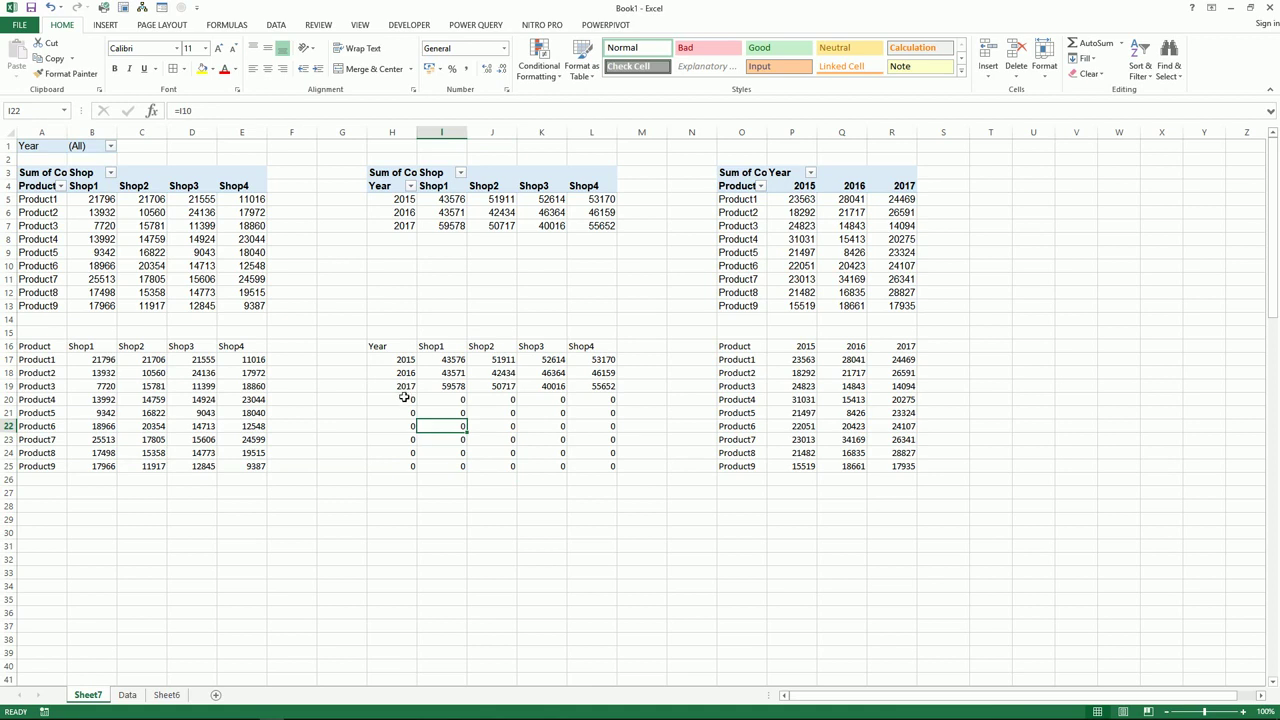
left_click_drag(404, 397, 585, 466)
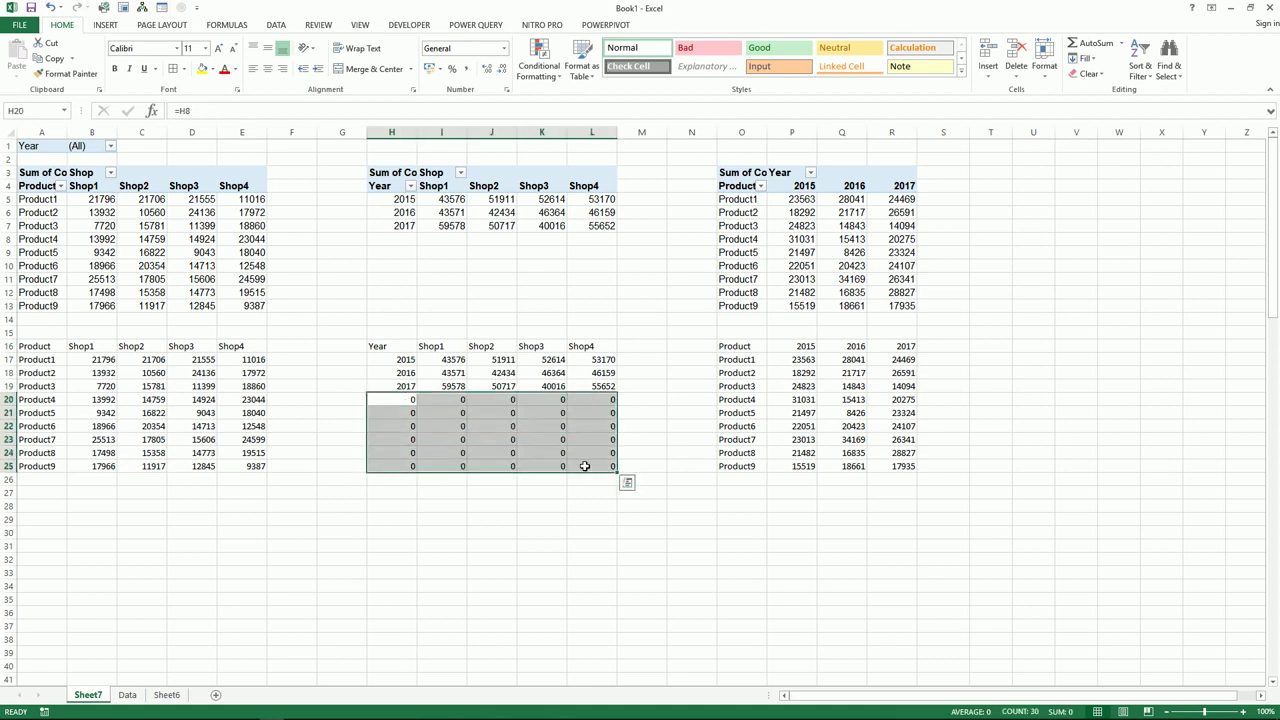
key("Delete")
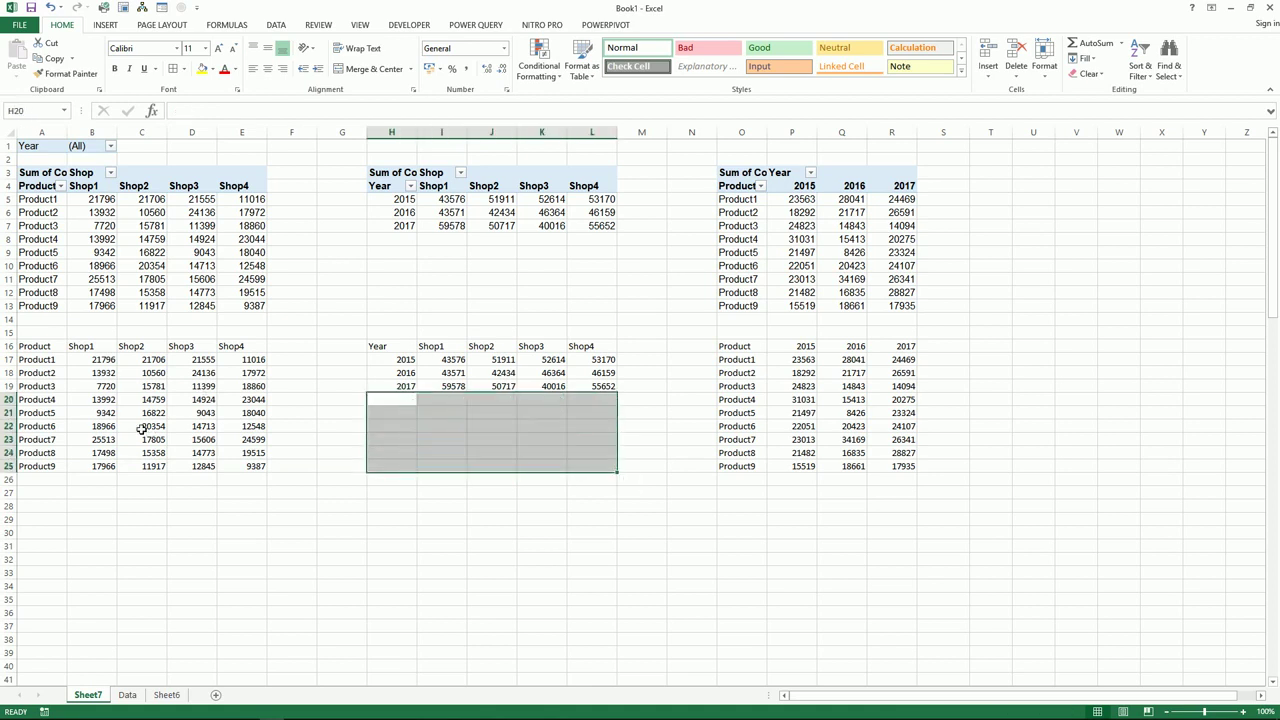
left_click(37, 372)
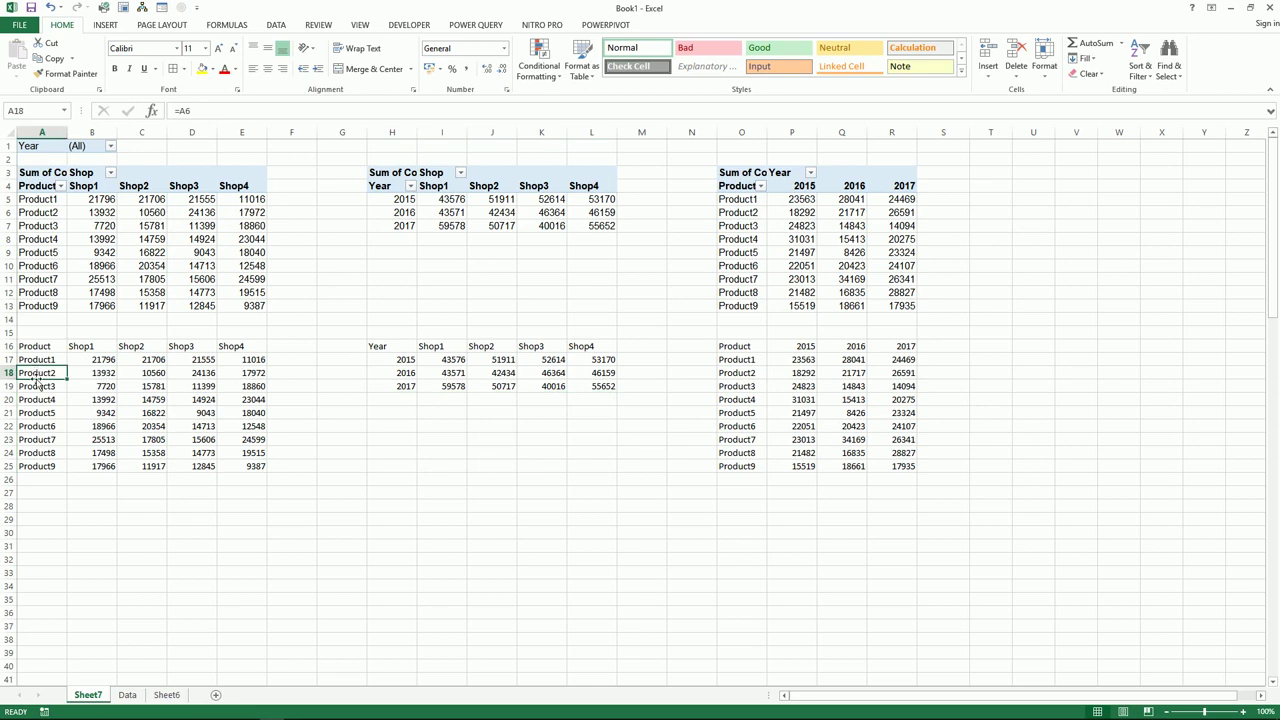
left_click(32, 347)
Step: Apply All Borders to A16:E25, H16:L19 and O16:R25 in turn
scroll(167, 448, "down", 1)
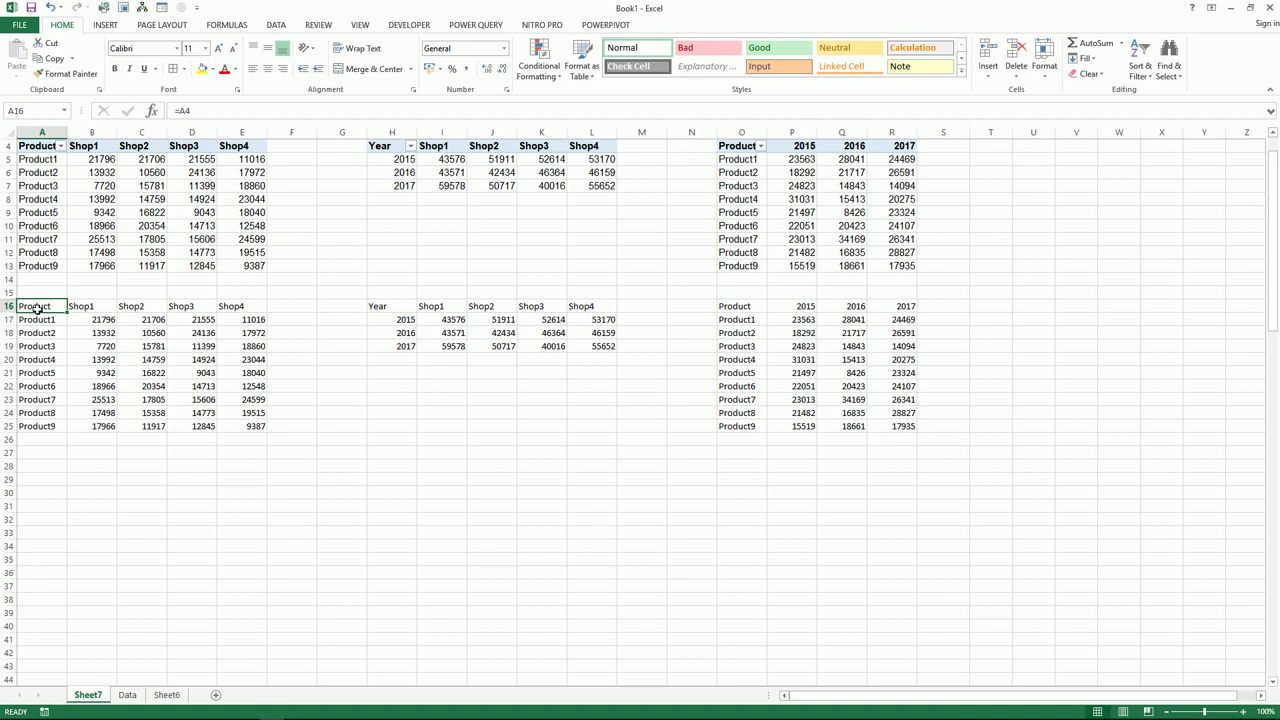
left_click_drag(37, 308, 257, 426)
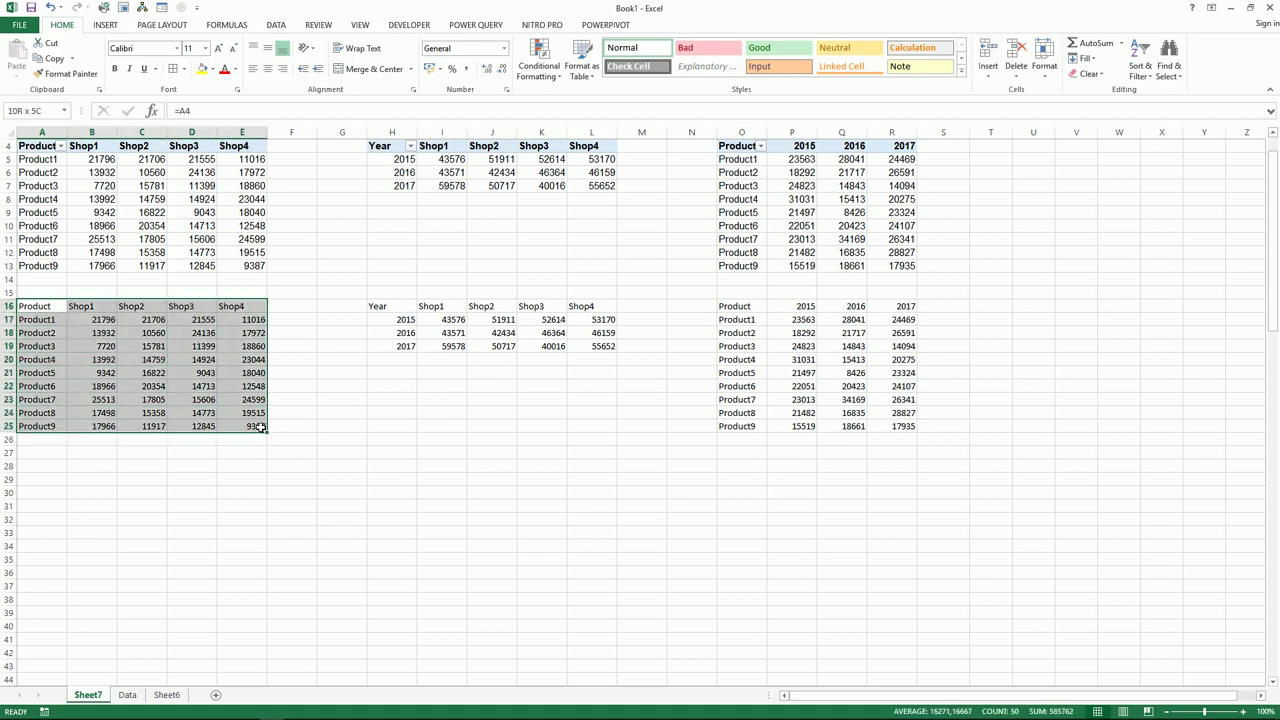
left_click(173, 69)
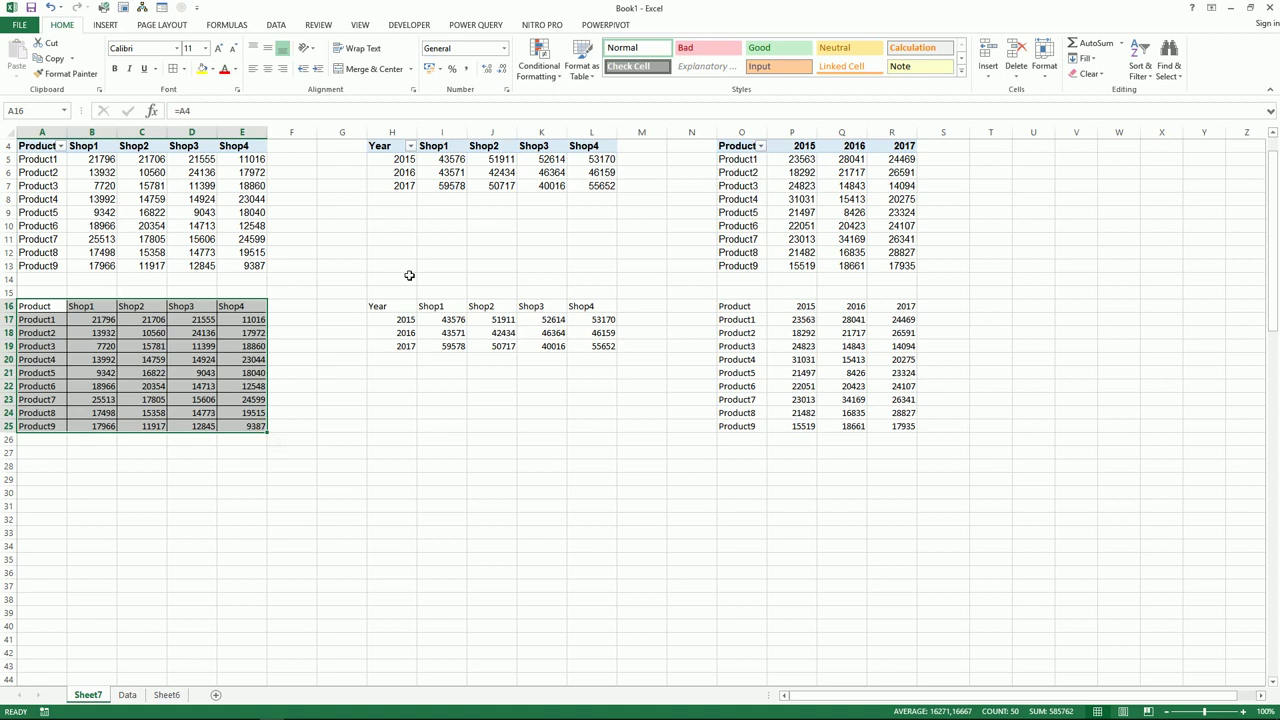
left_click(387, 306)
left_click_drag(421, 315, 582, 346)
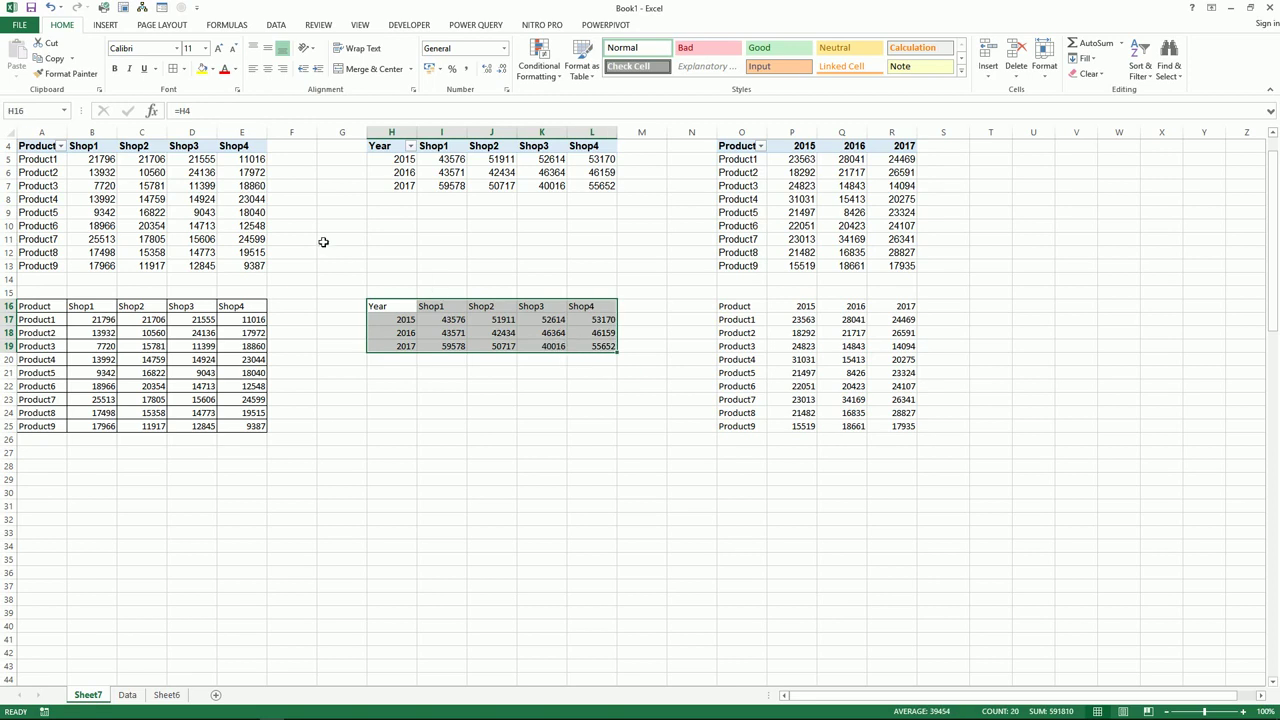
left_click(172, 68)
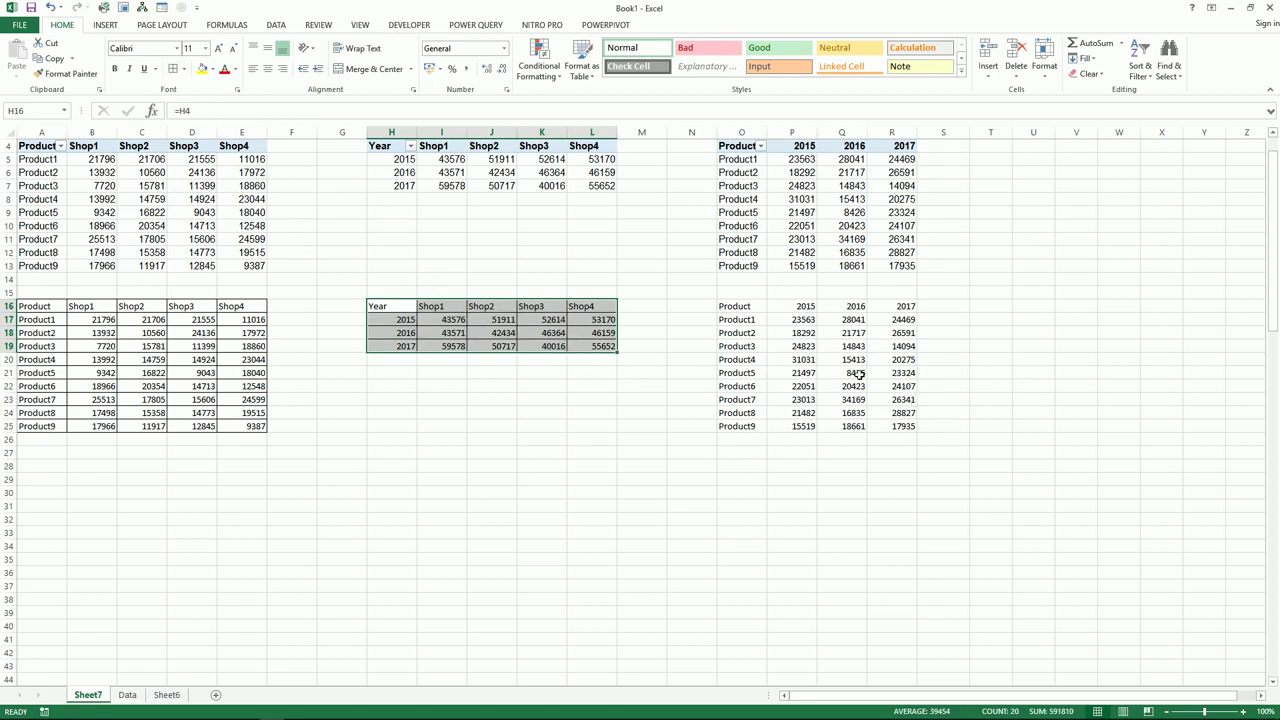
left_click_drag(749, 312, 891, 426)
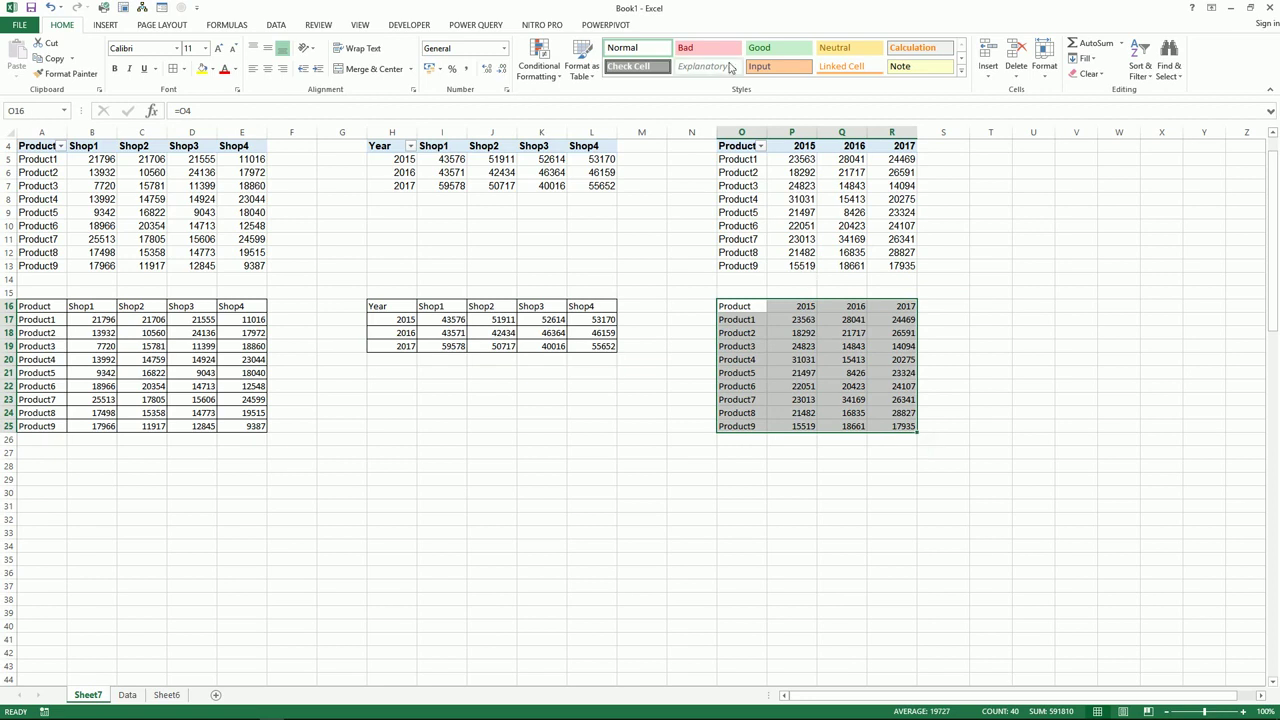
left_click(173, 68)
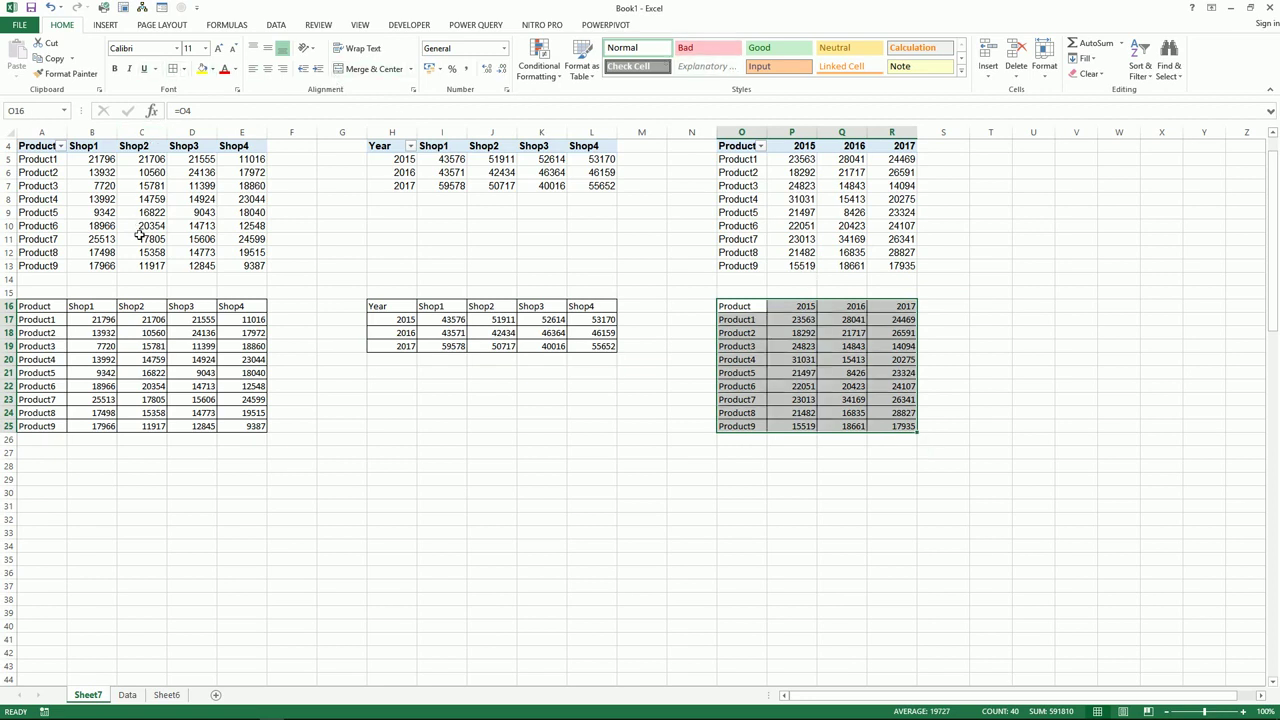
Step: Apply the Good style to the product labels A17:A25 and the year labels H17:H19
left_click(47, 319)
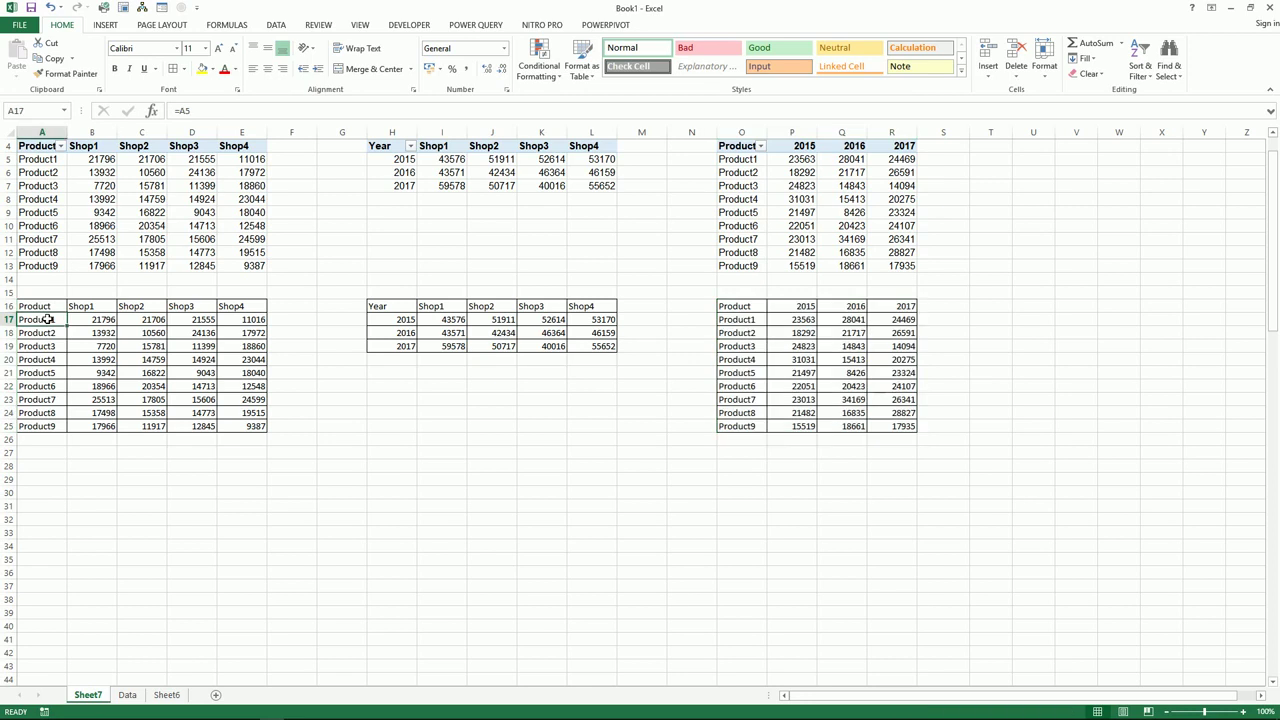
left_click_drag(47, 319, 47, 421)
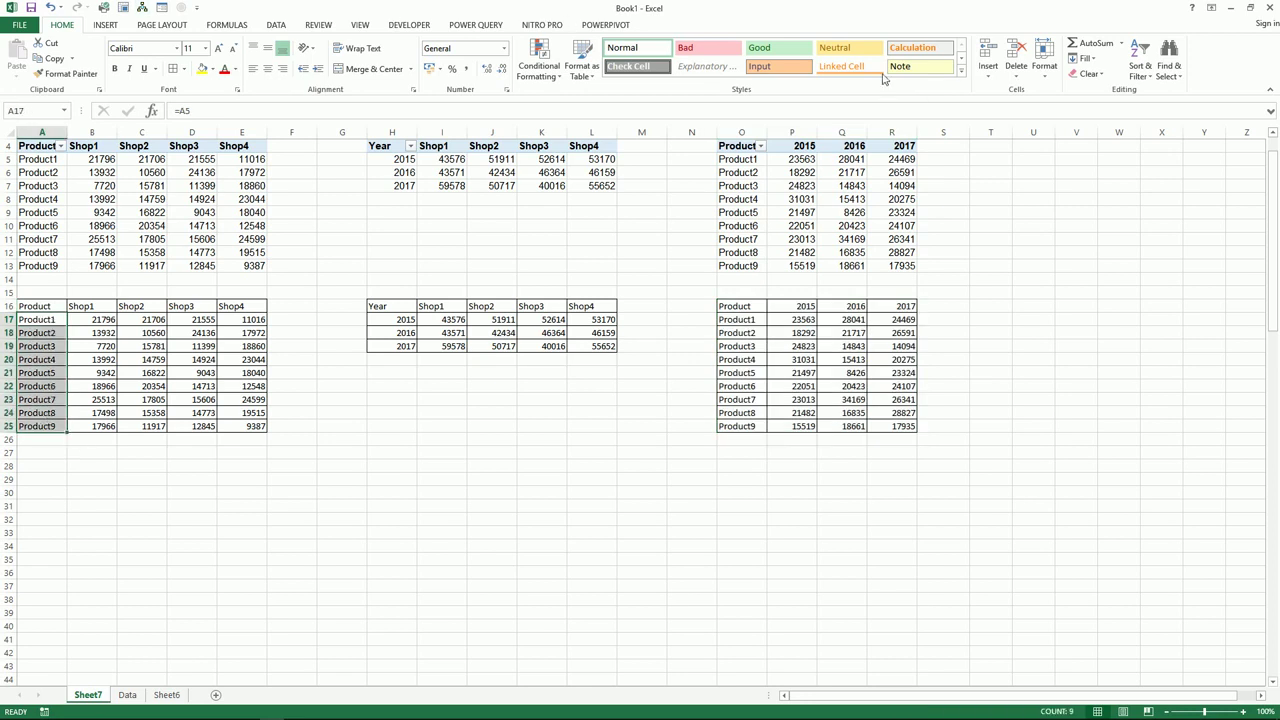
left_click(775, 47)
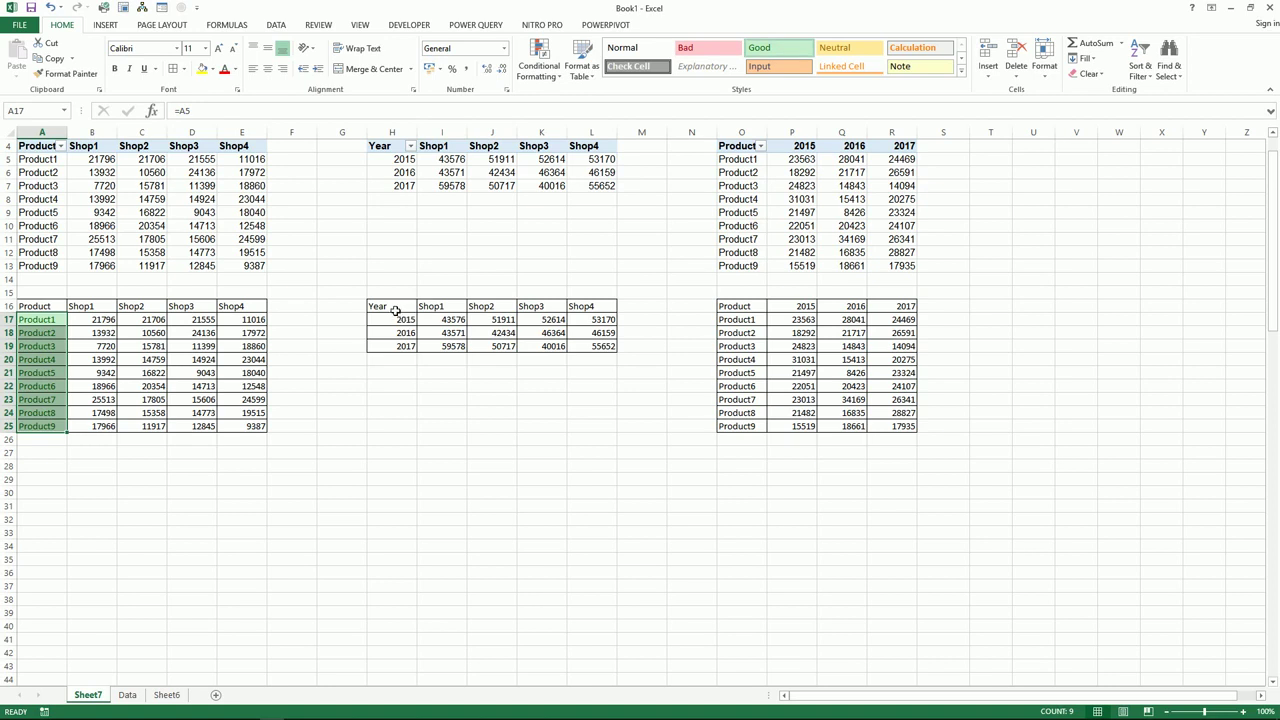
left_click(395, 306)
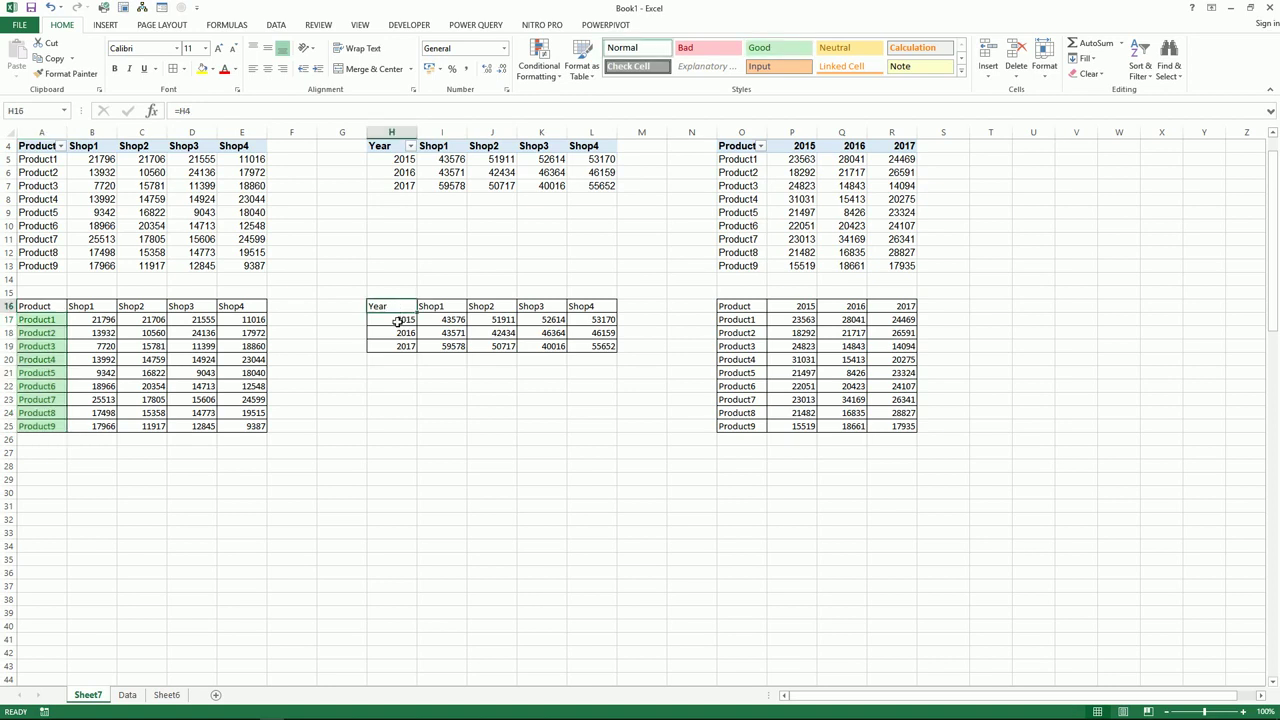
left_click_drag(398, 320, 401, 344)
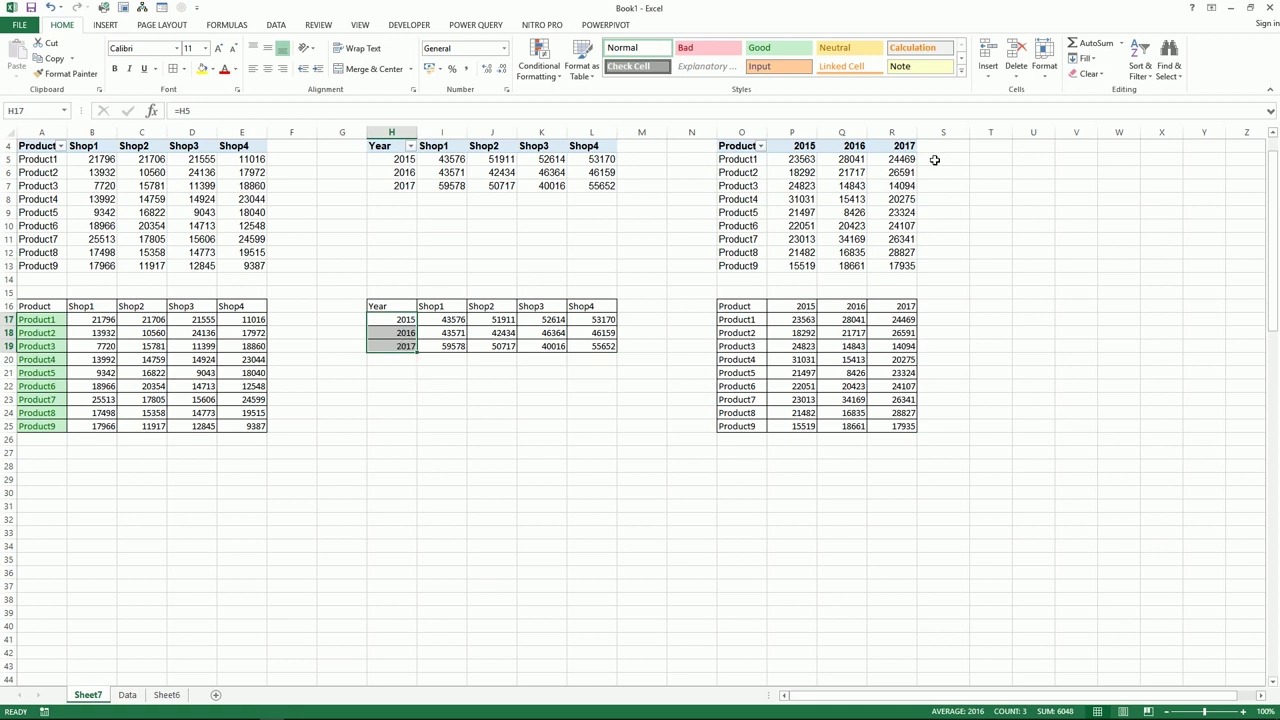
left_click(760, 50)
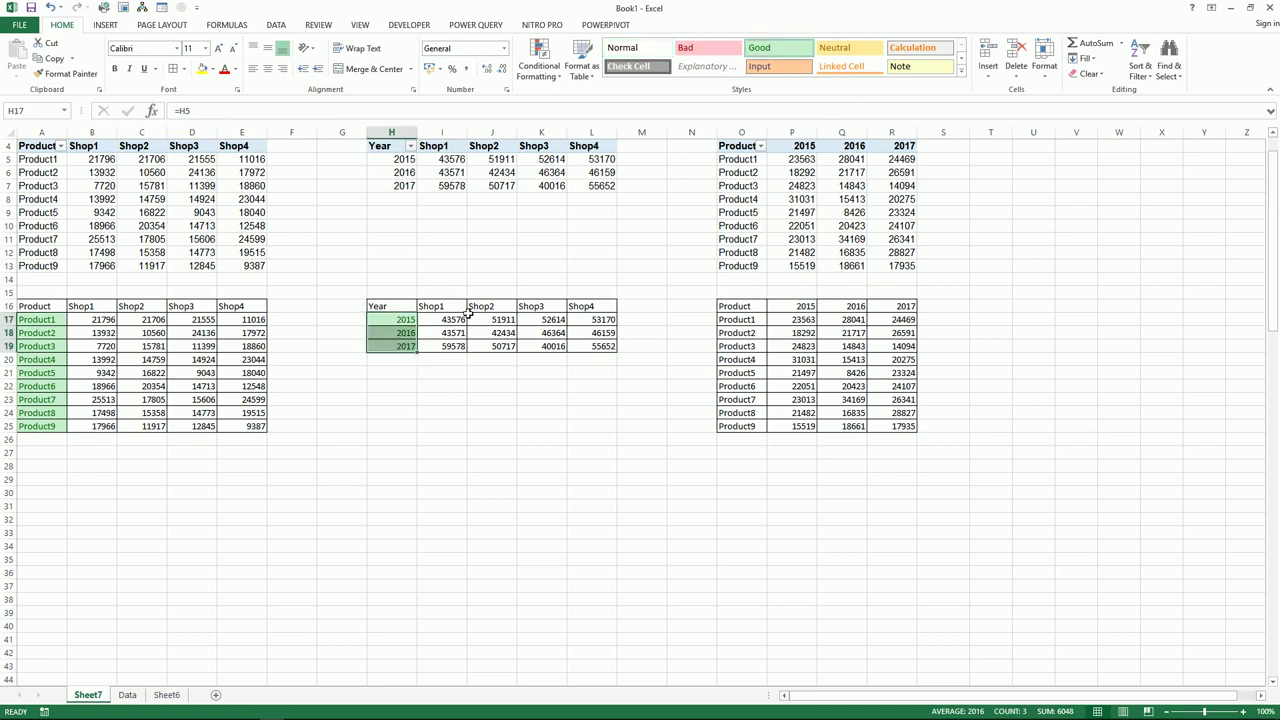
Step: Clear the Year heading from H16 and give the Shop1–Shop4 headers I16:L16 the Neutral style
left_click(404, 308)
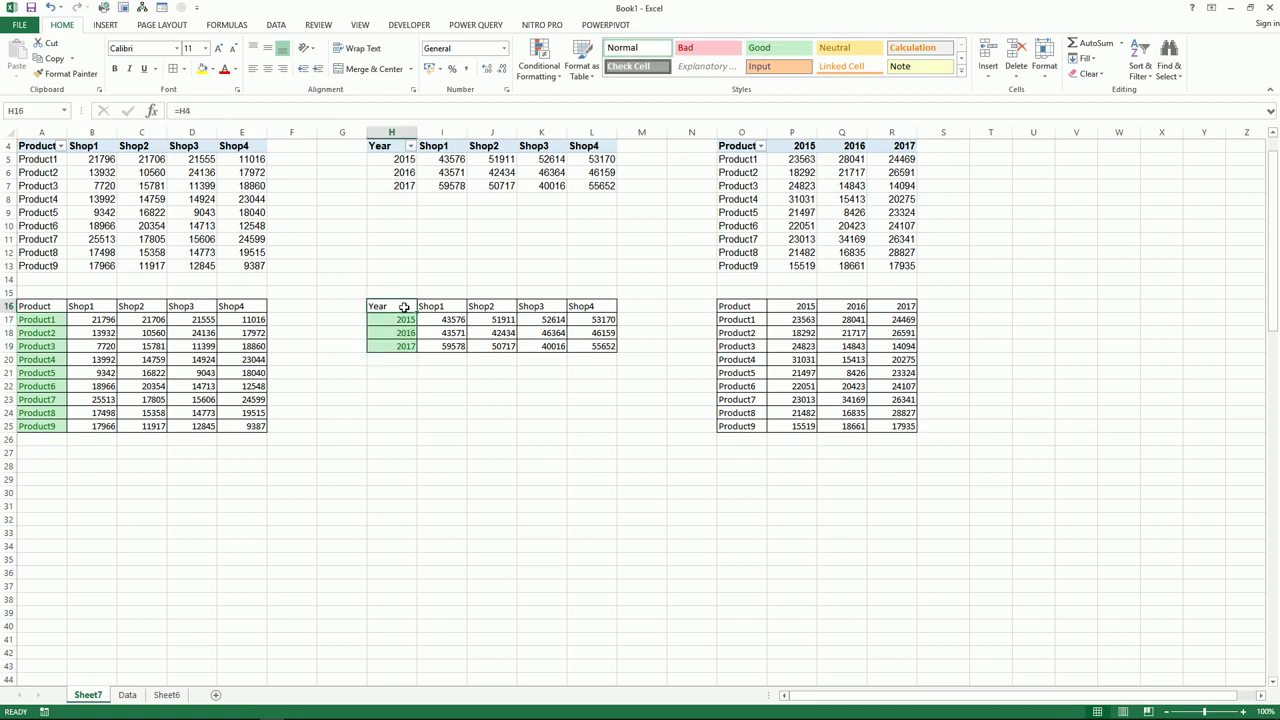
key("Delete")
left_click_drag(797, 318, 857, 358)
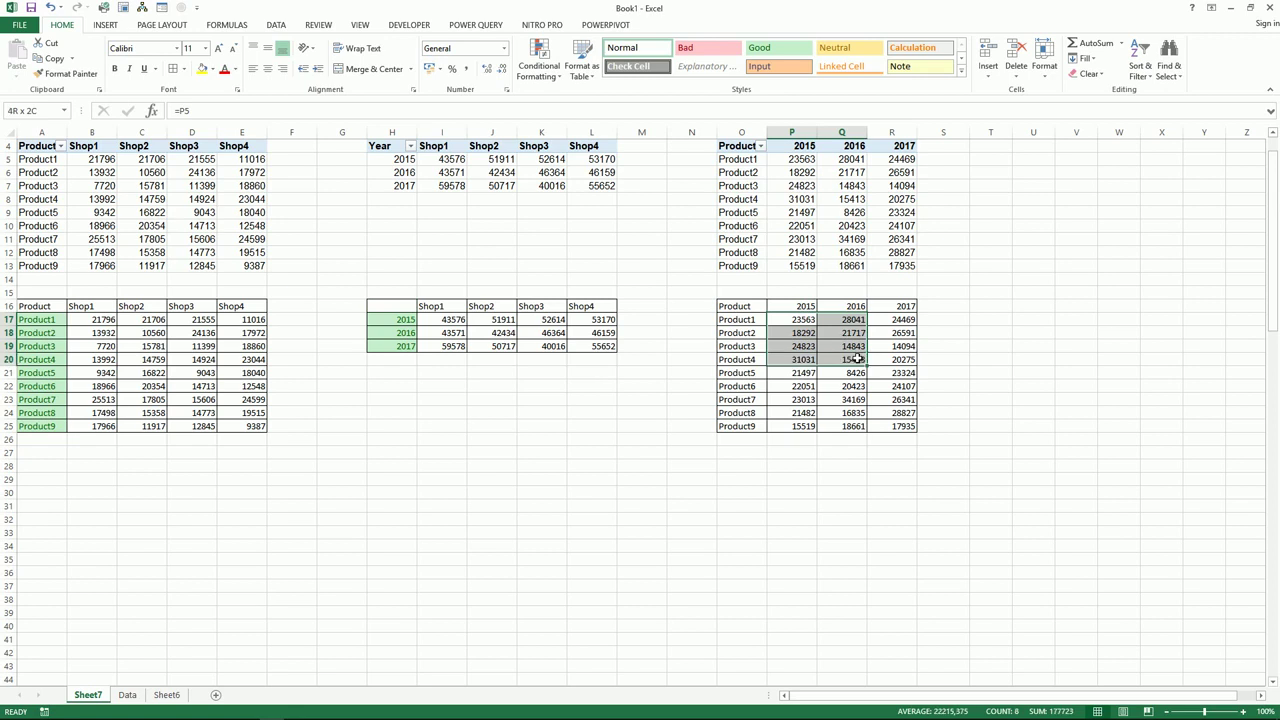
left_click_drag(444, 305, 603, 304)
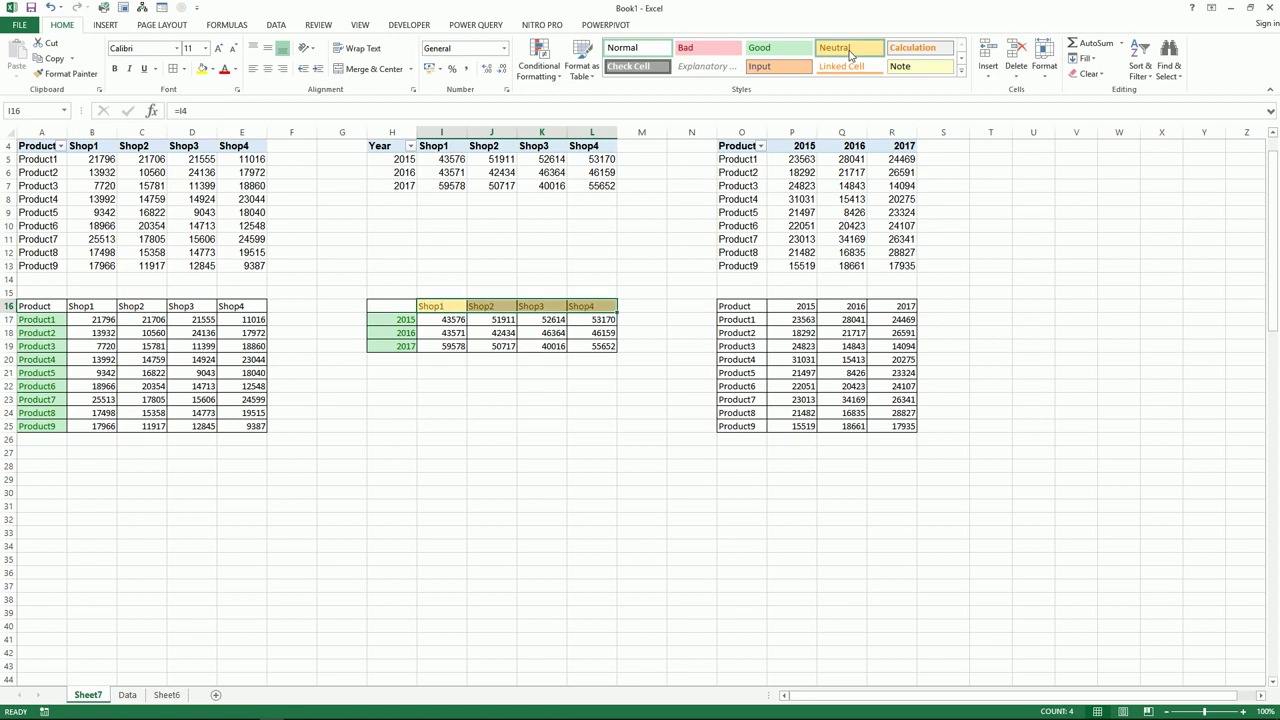
left_click(849, 55)
left_click(510, 414)
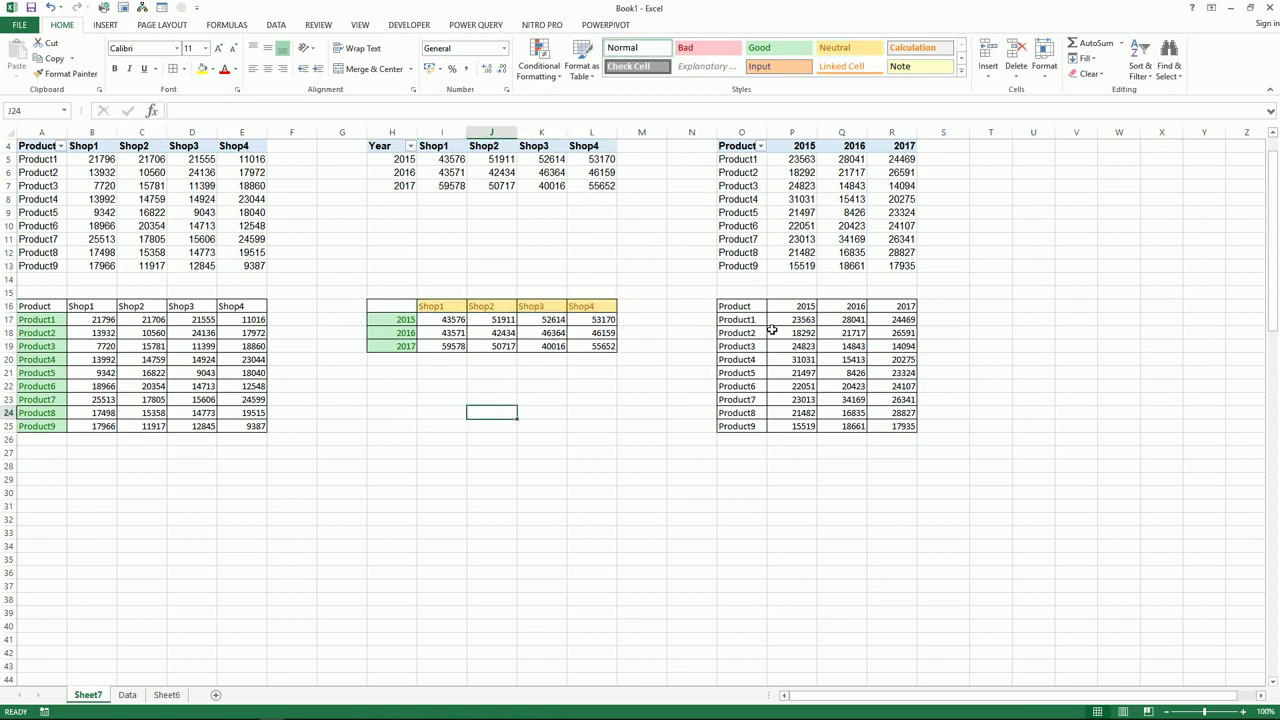
left_click_drag(775, 306, 897, 430)
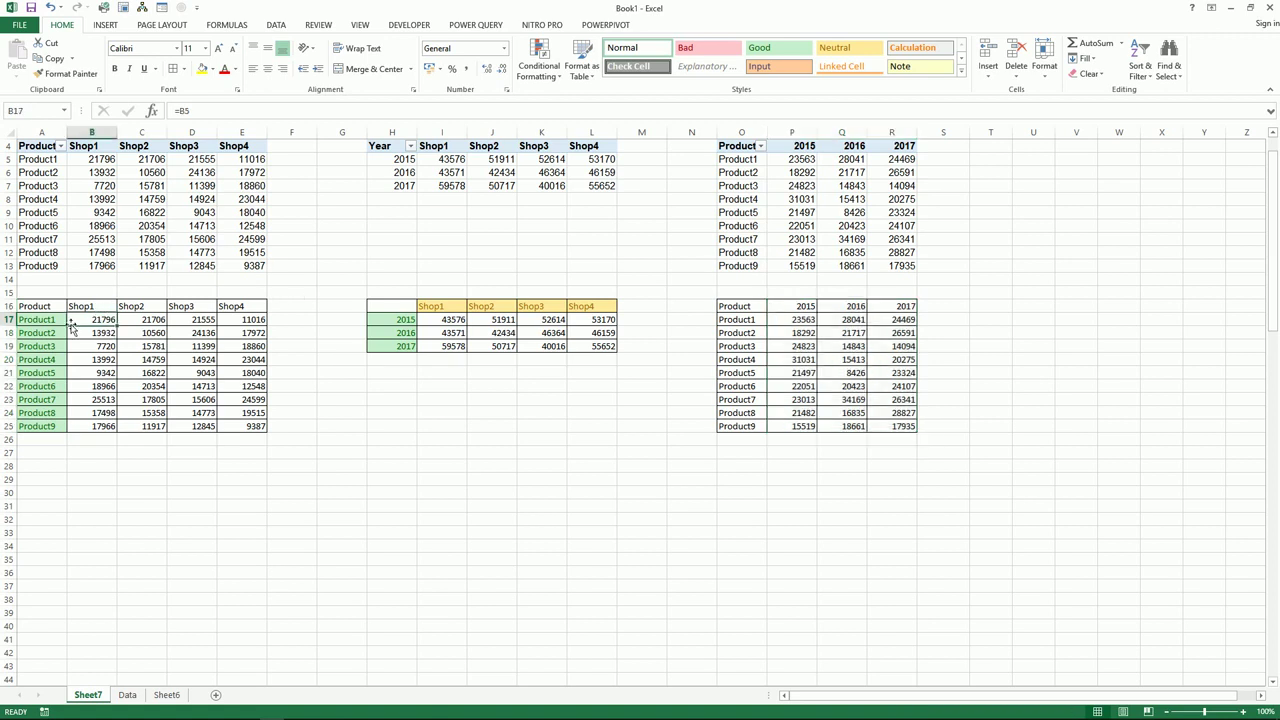
mouse_move(51, 320)
left_mouse_down()
mouse_move(97, 327)
mouse_move(255, 426)
left_mouse_up()
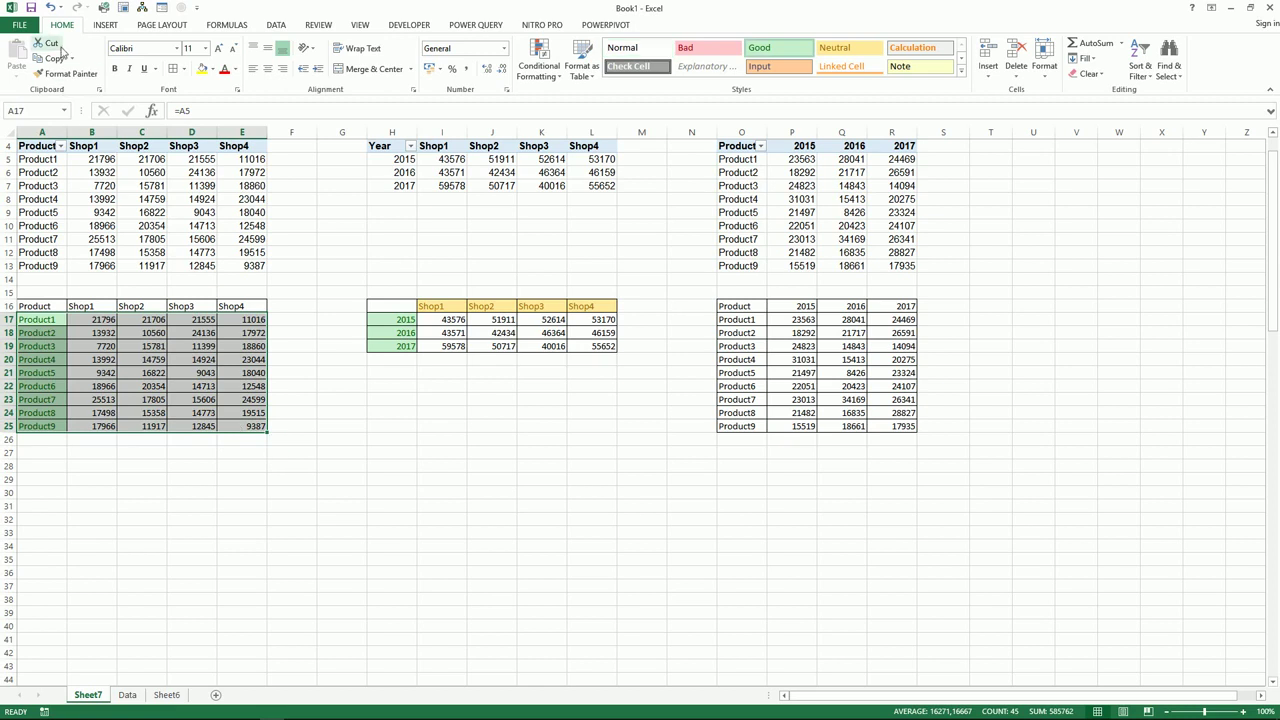
Step: Paste the product-by-shop table as a linked picture and move it down to around row 30
left_click(58, 60)
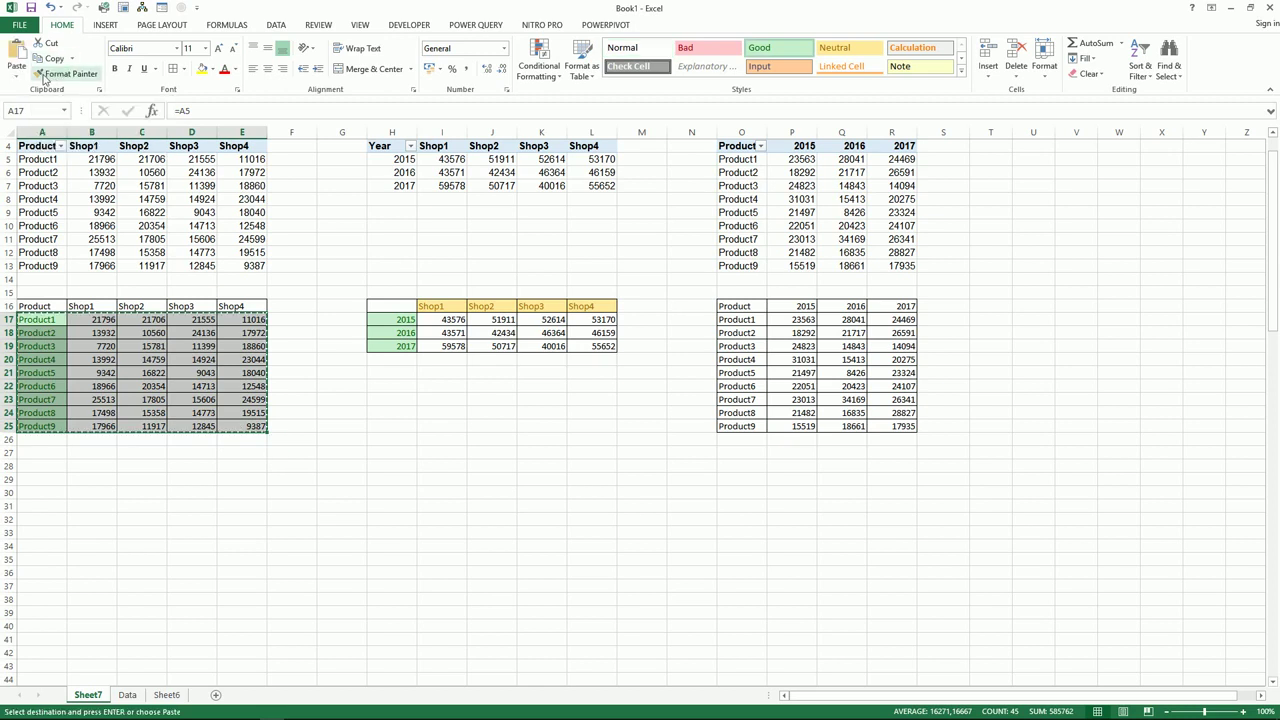
left_click(17, 76)
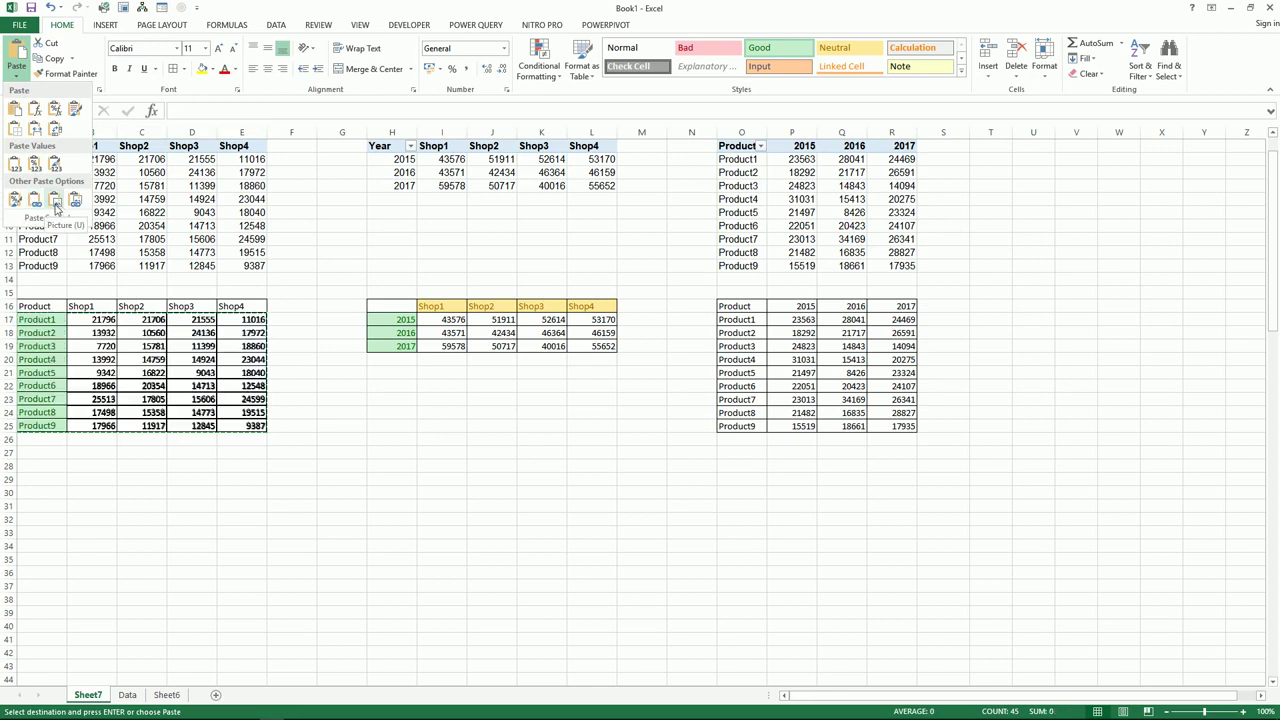
left_click(56, 203)
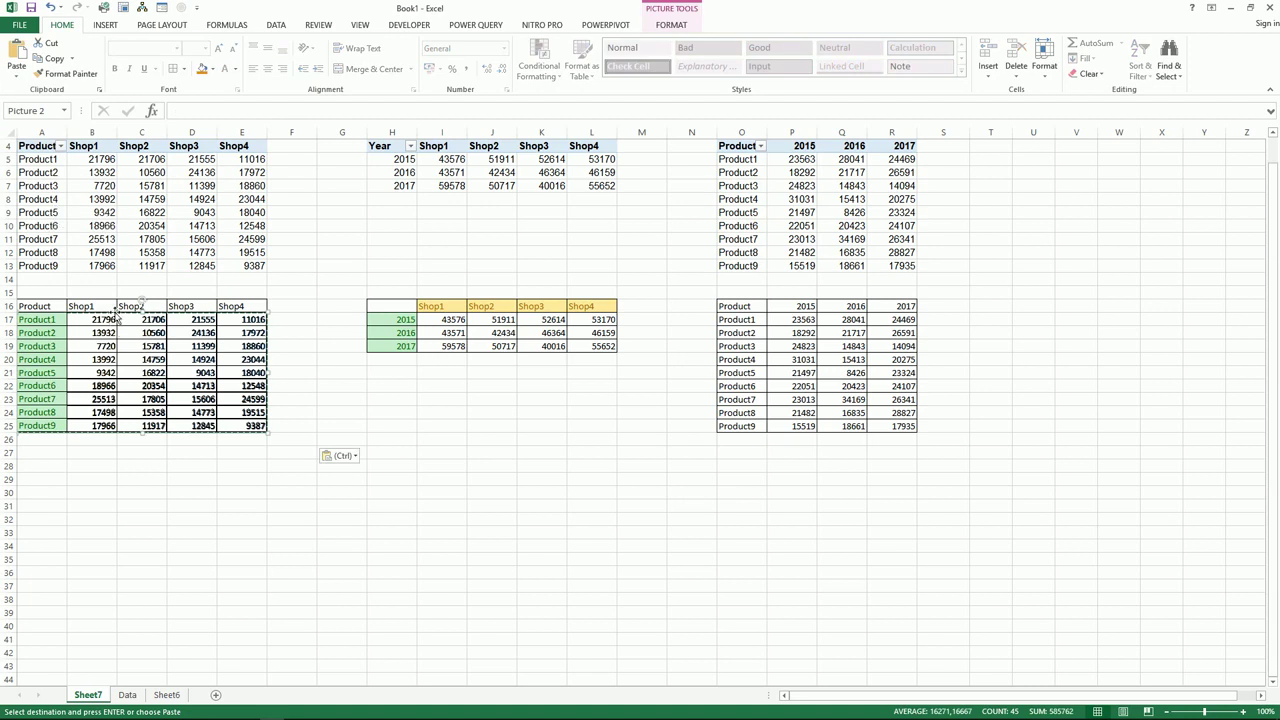
left_click_drag(117, 312, 381, 485)
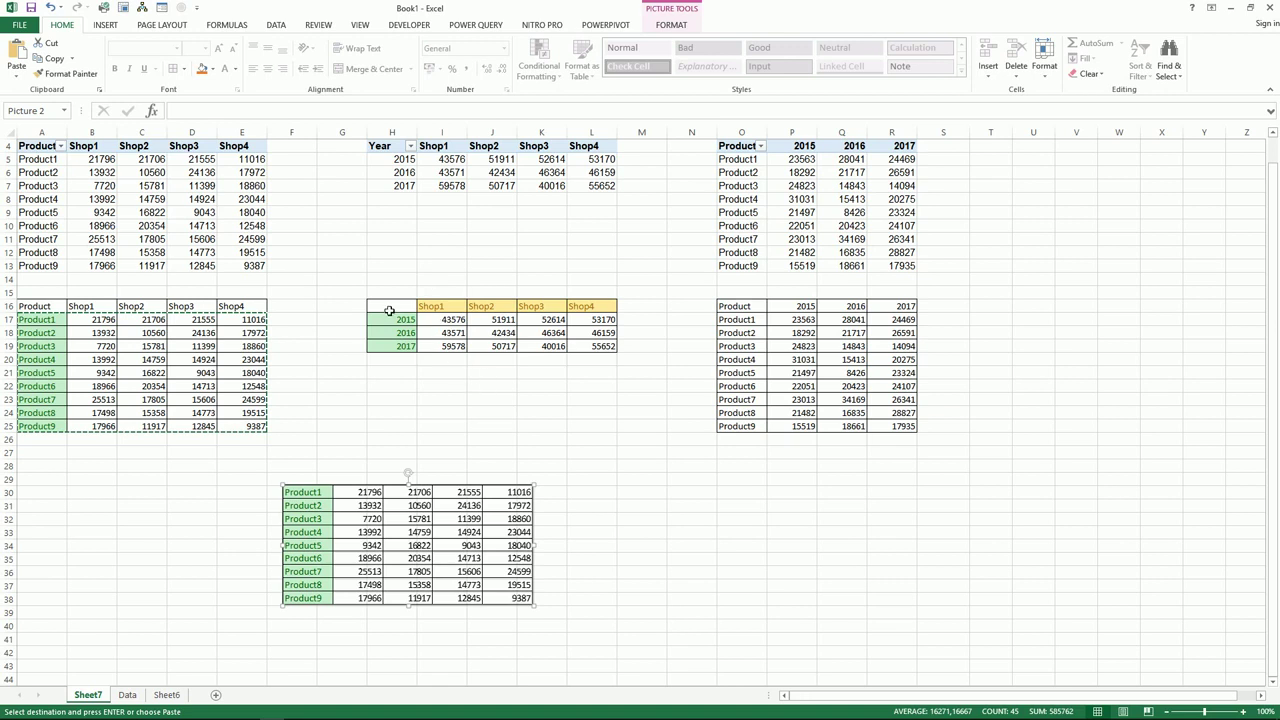
Step: Paste the year-by-shop table H16:L19 as a linked picture just above the product picture
left_click_drag(389, 303, 577, 352)
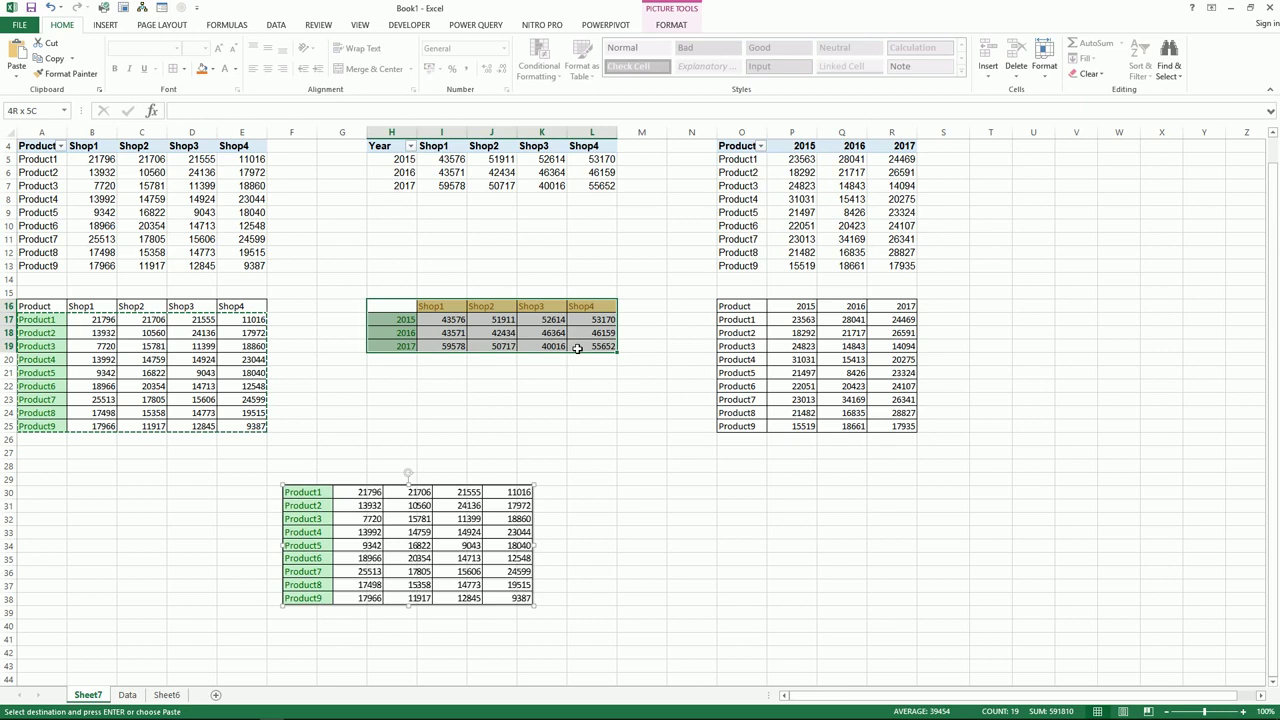
left_click_drag(577, 348, 577, 348)
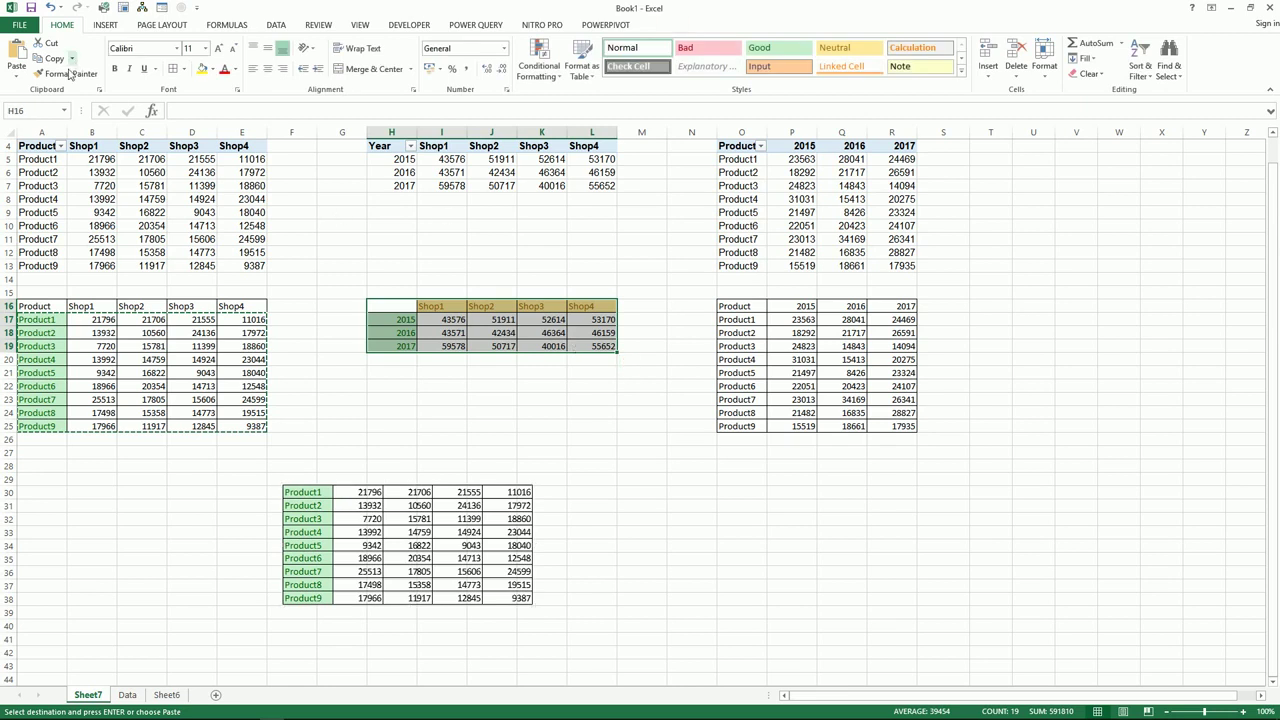
left_click(56, 62)
left_click(17, 78)
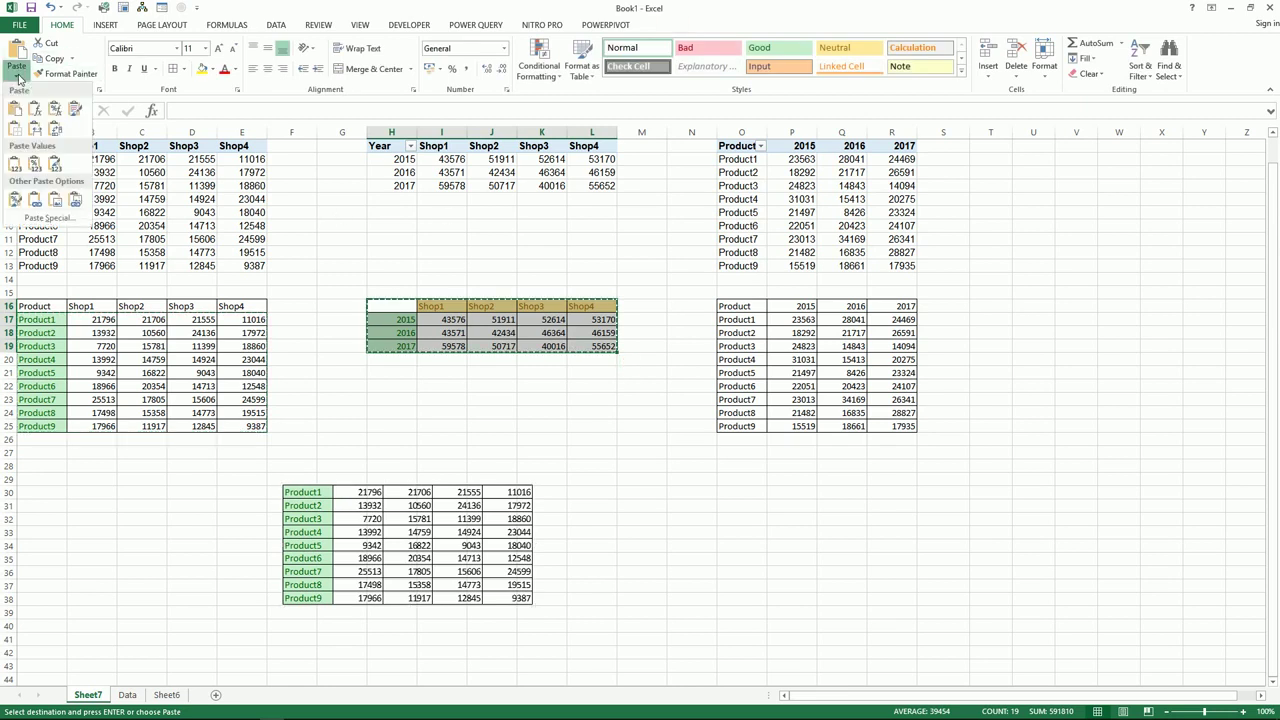
left_click(57, 205)
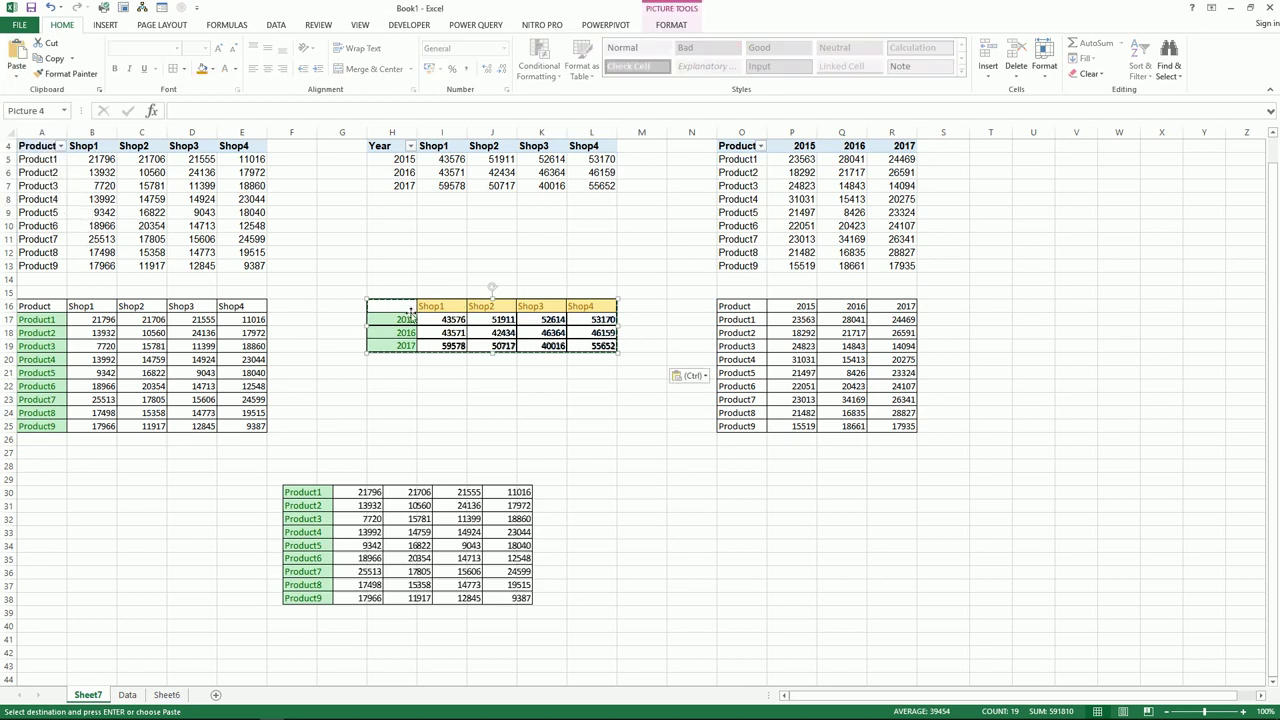
mouse_move(457, 303)
left_mouse_down()
mouse_move(372, 476)
mouse_move(388, 428)
left_mouse_up()
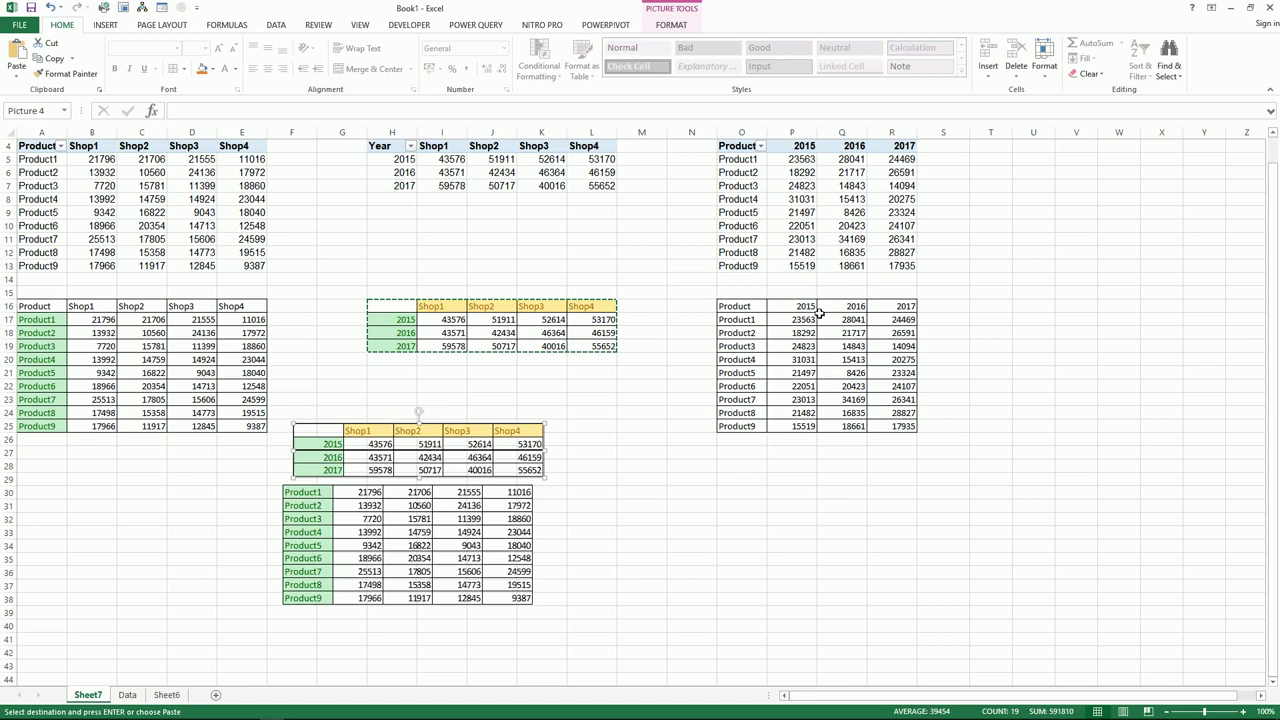
Step: Paste the yearly values P17:R25 as a linked picture beside the product picture
mouse_move(793, 316)
left_mouse_down()
mouse_move(918, 419)
mouse_move(906, 425)
left_mouse_up()
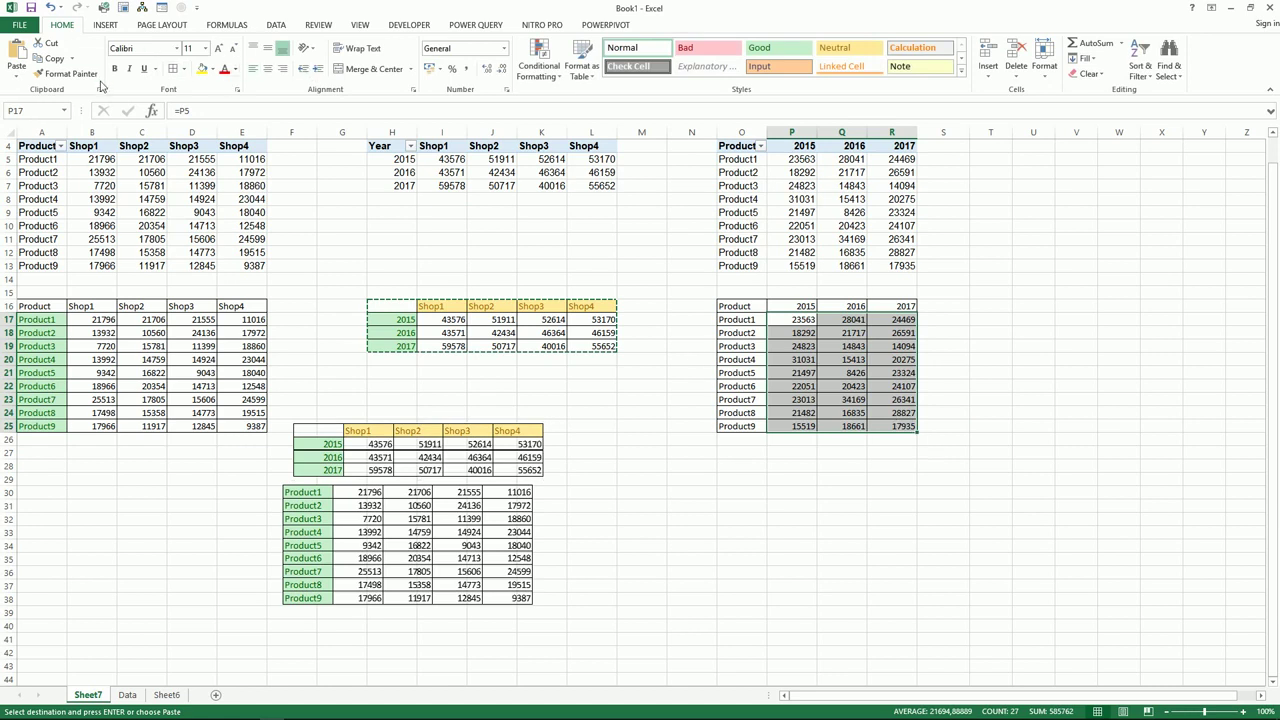
left_click(42, 60)
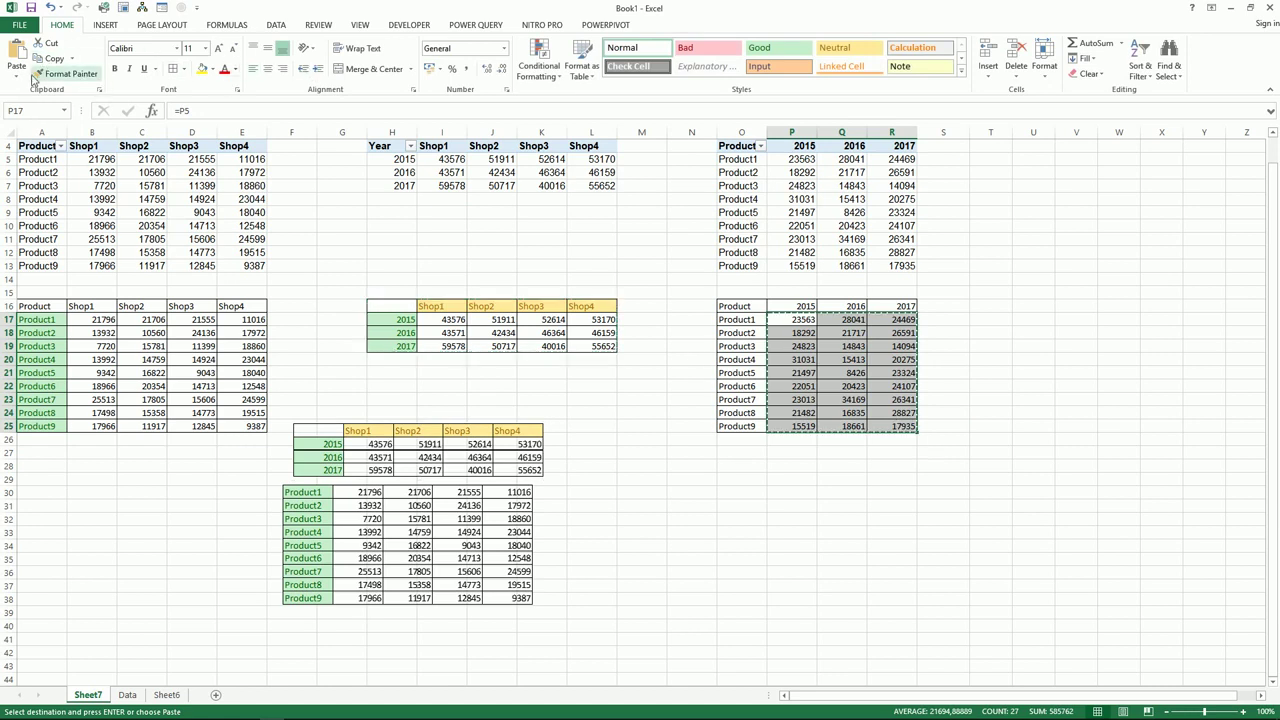
left_click(16, 78)
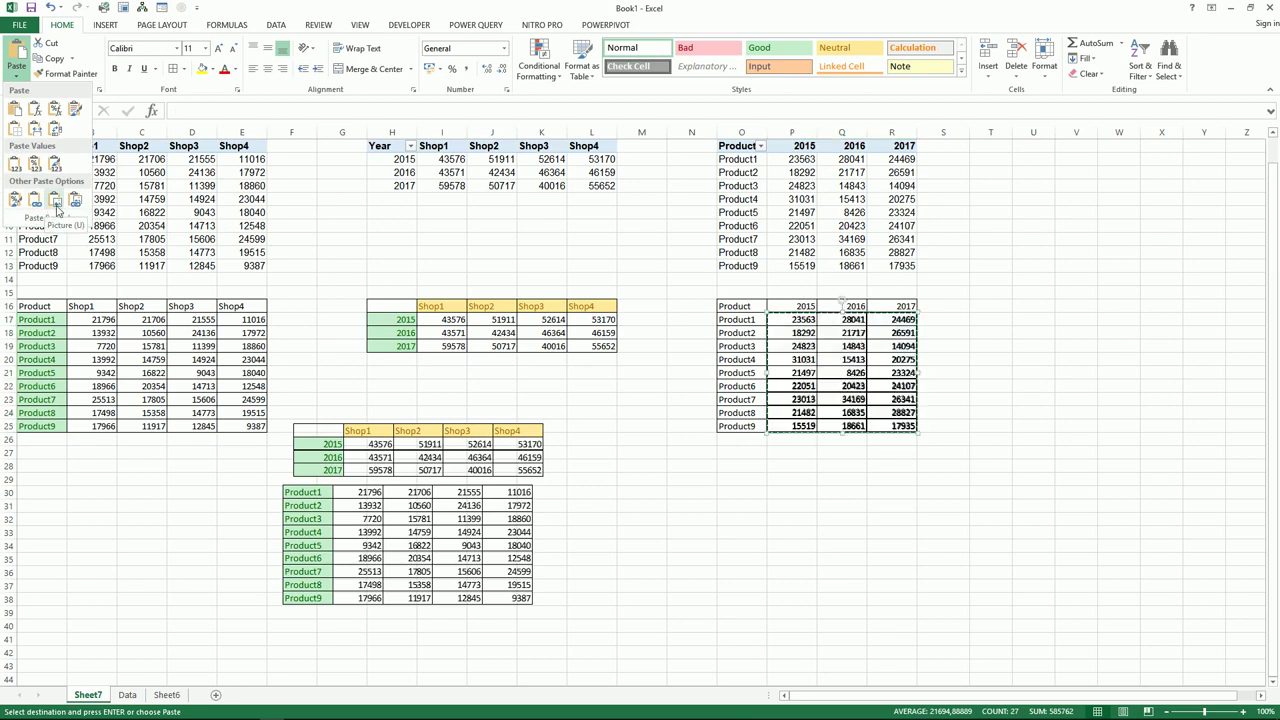
left_click(56, 203)
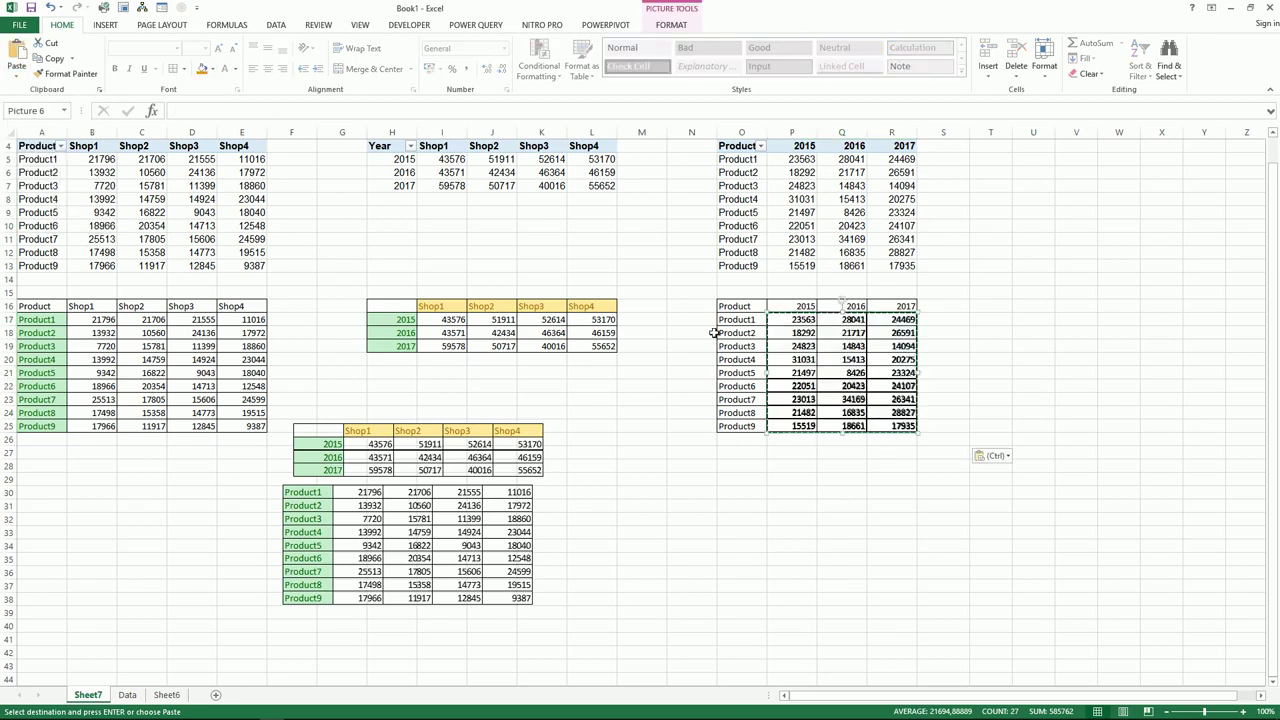
left_click_drag(780, 316, 594, 487)
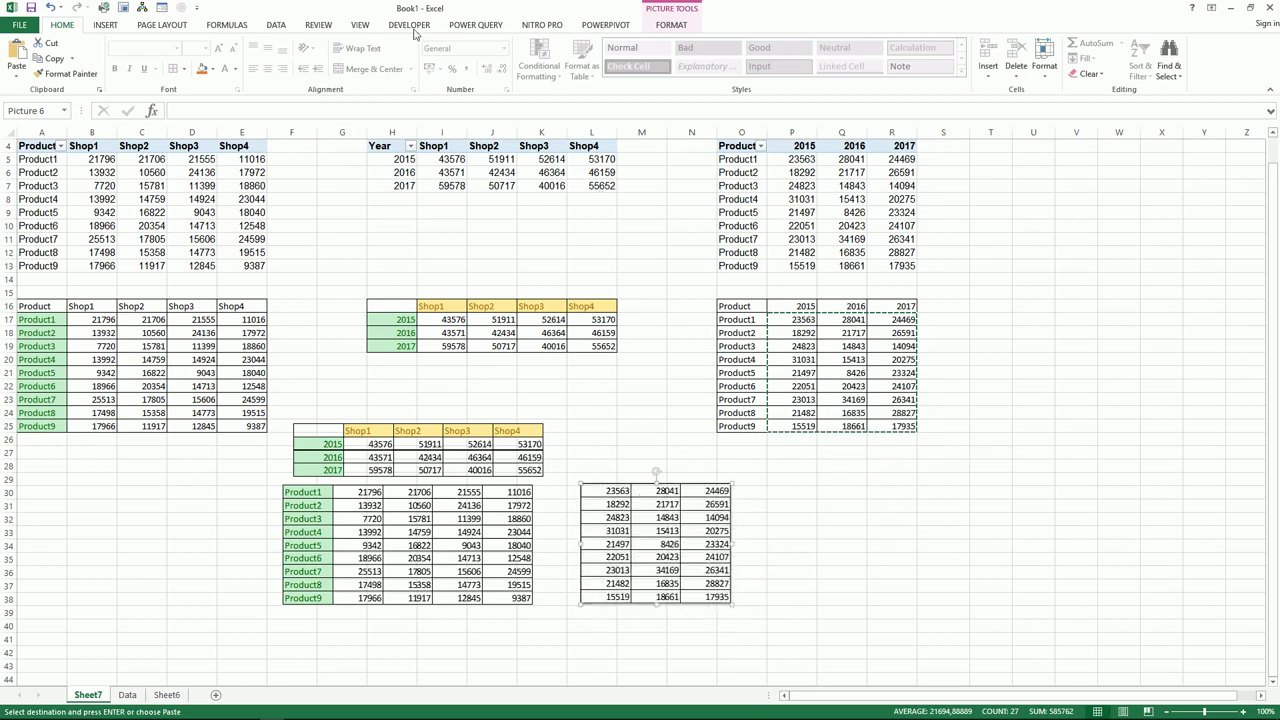
left_click(367, 30)
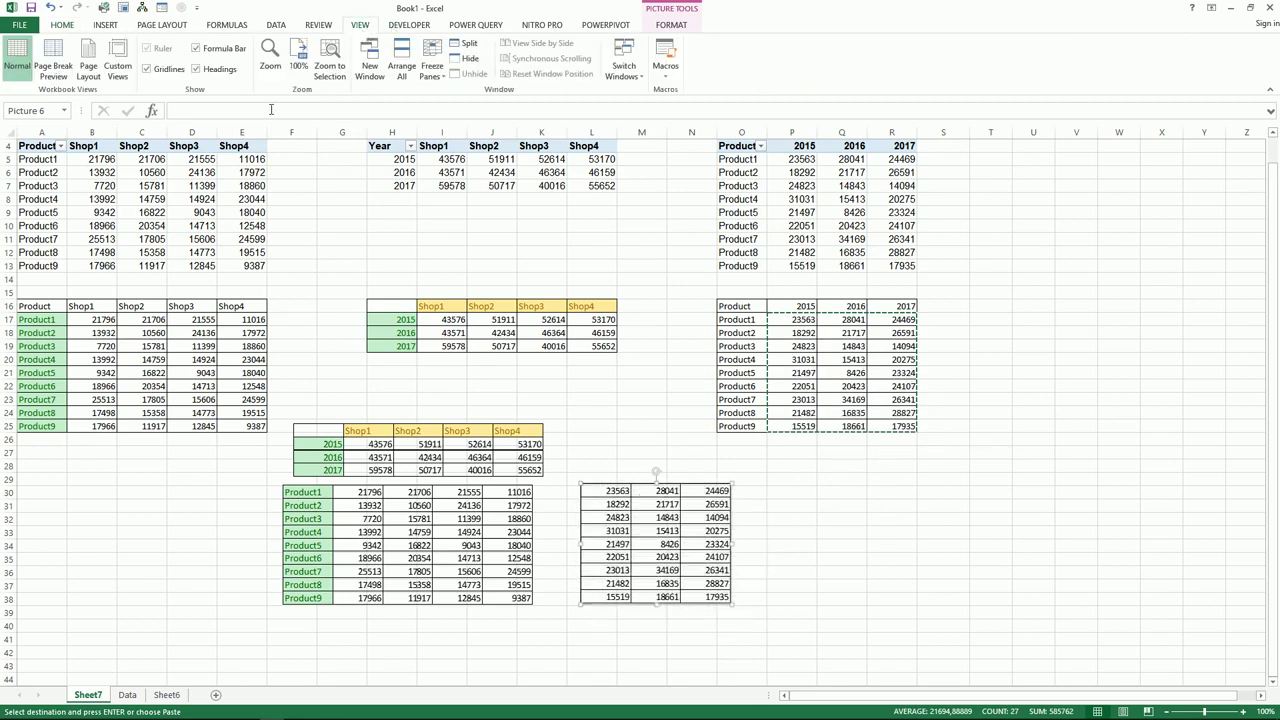
Step: Hide the sheet gridlines, select the product table picture, and zoom to 130%
left_click(147, 69)
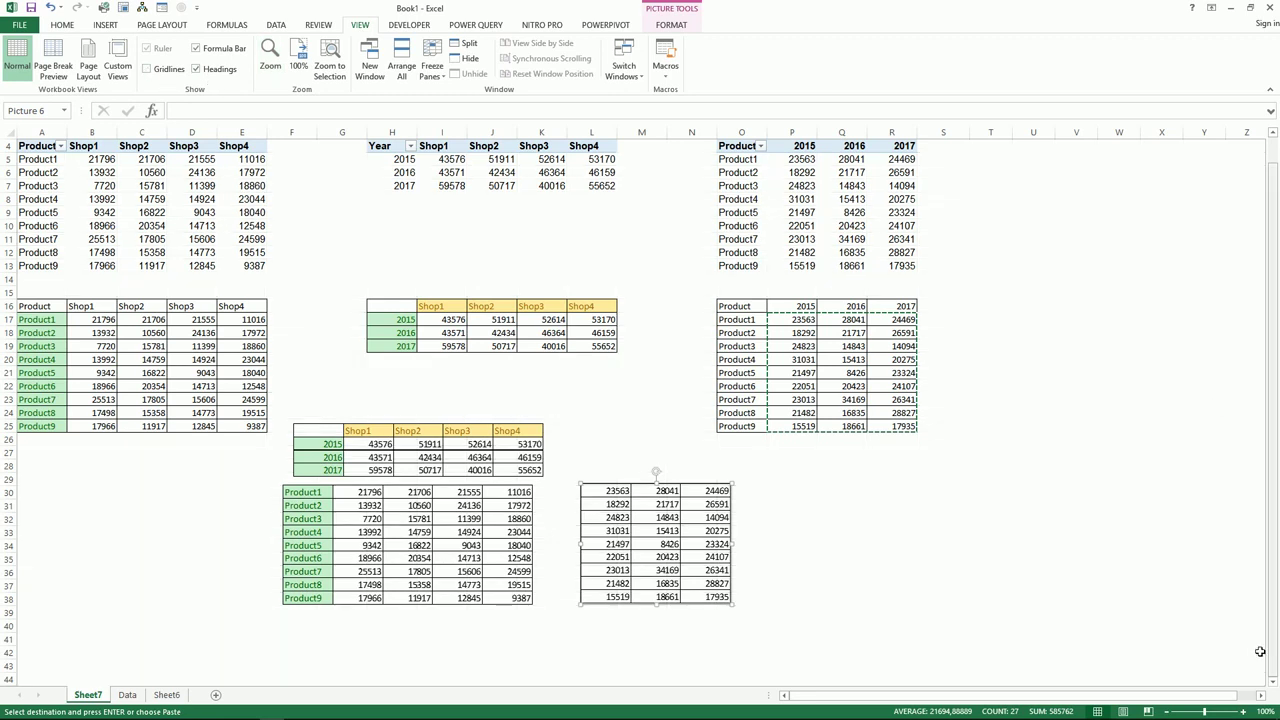
scroll(1073, 555, "down", 1)
scroll(1073, 555, "down", 1)
scroll(1003, 536, "down", 1)
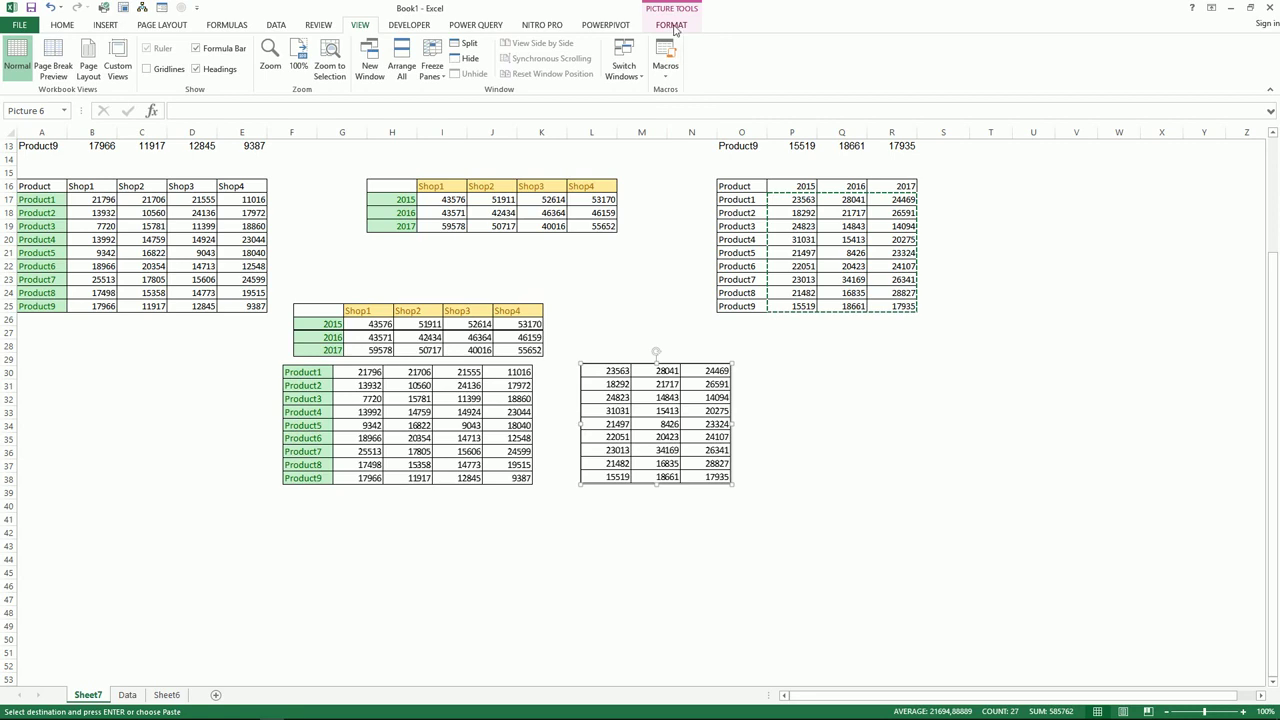
left_click(520, 420)
left_click(674, 23)
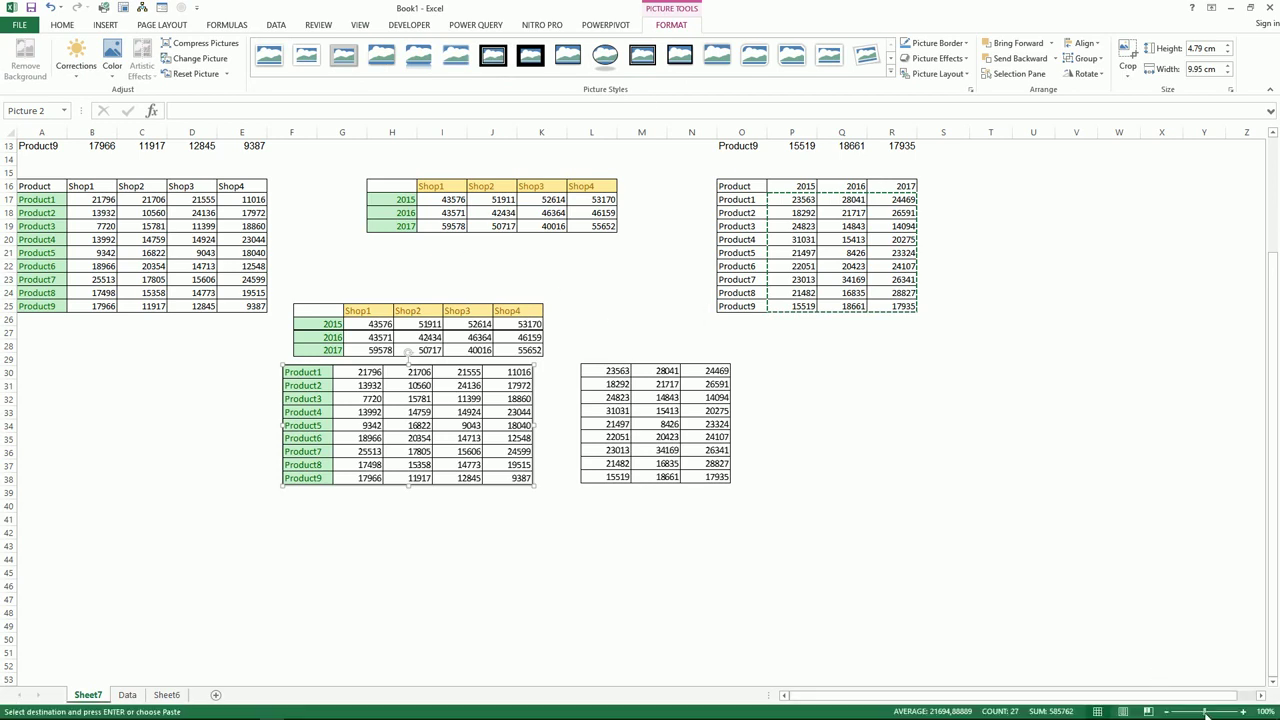
left_click_drag(1206, 713, 1210, 713)
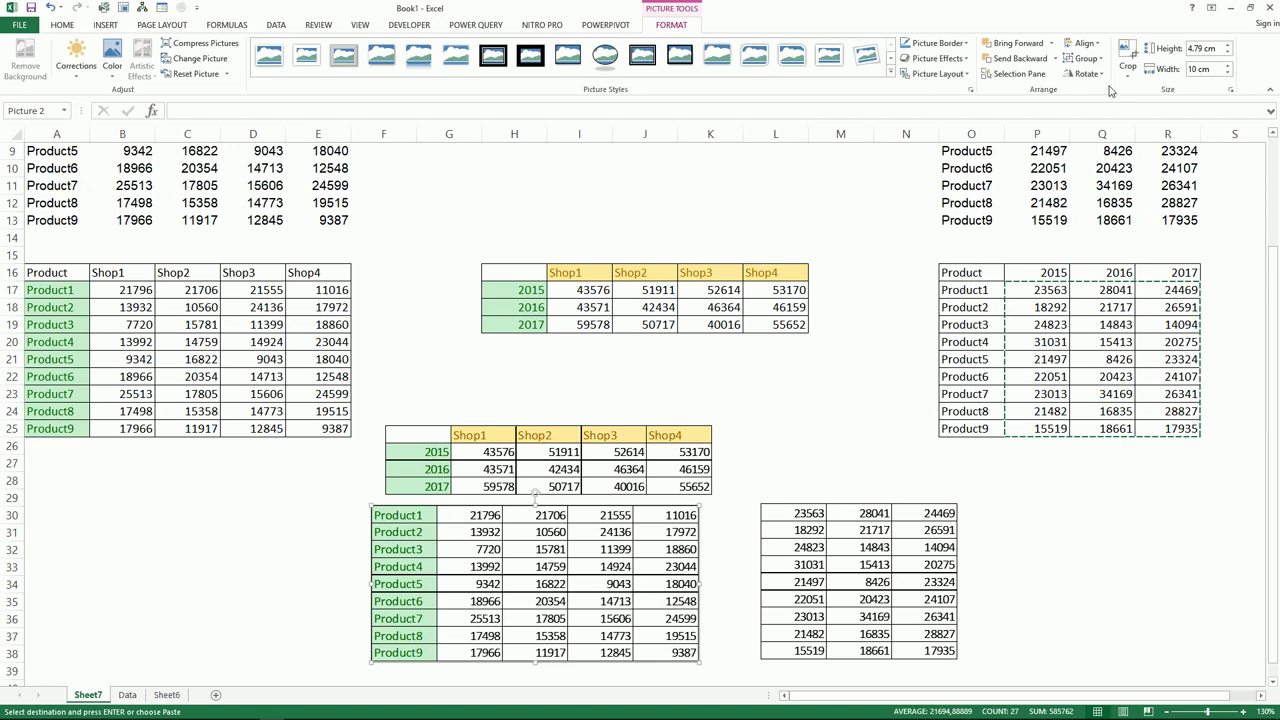
Step: Apply the Isometric Left Down 3-D rotation to the product table picture
left_click(963, 62)
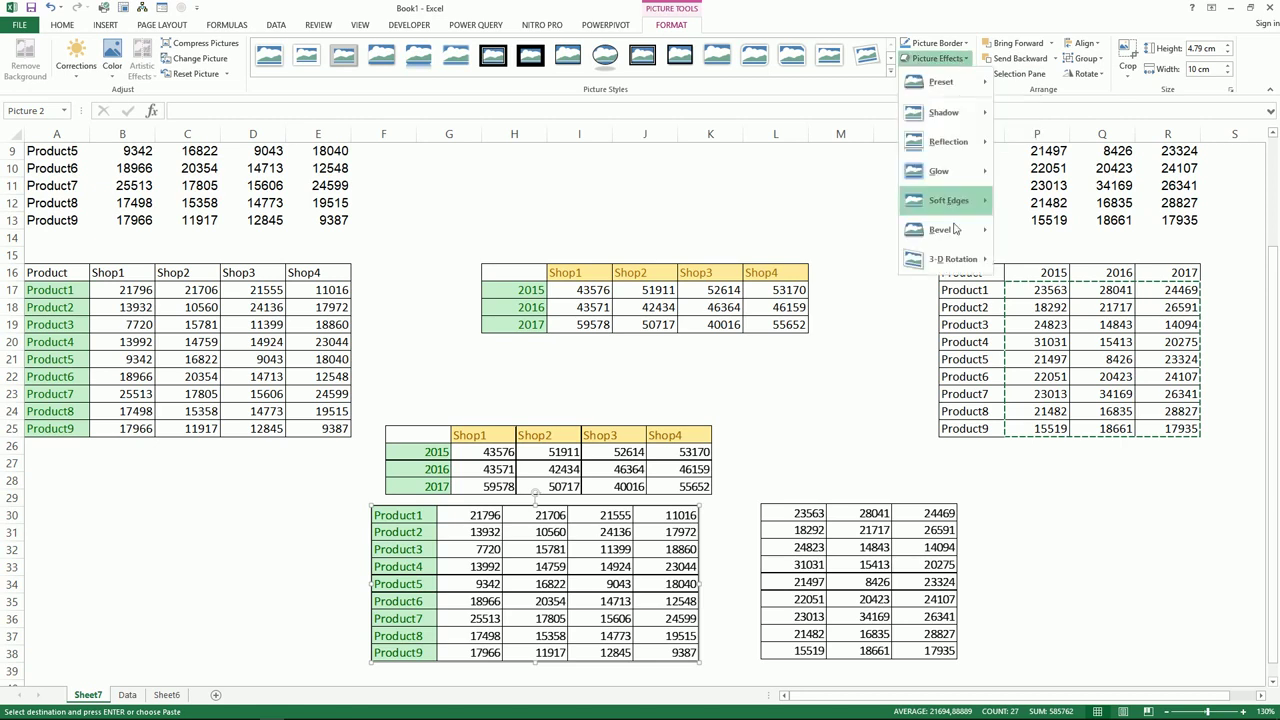
mouse_move(958, 238)
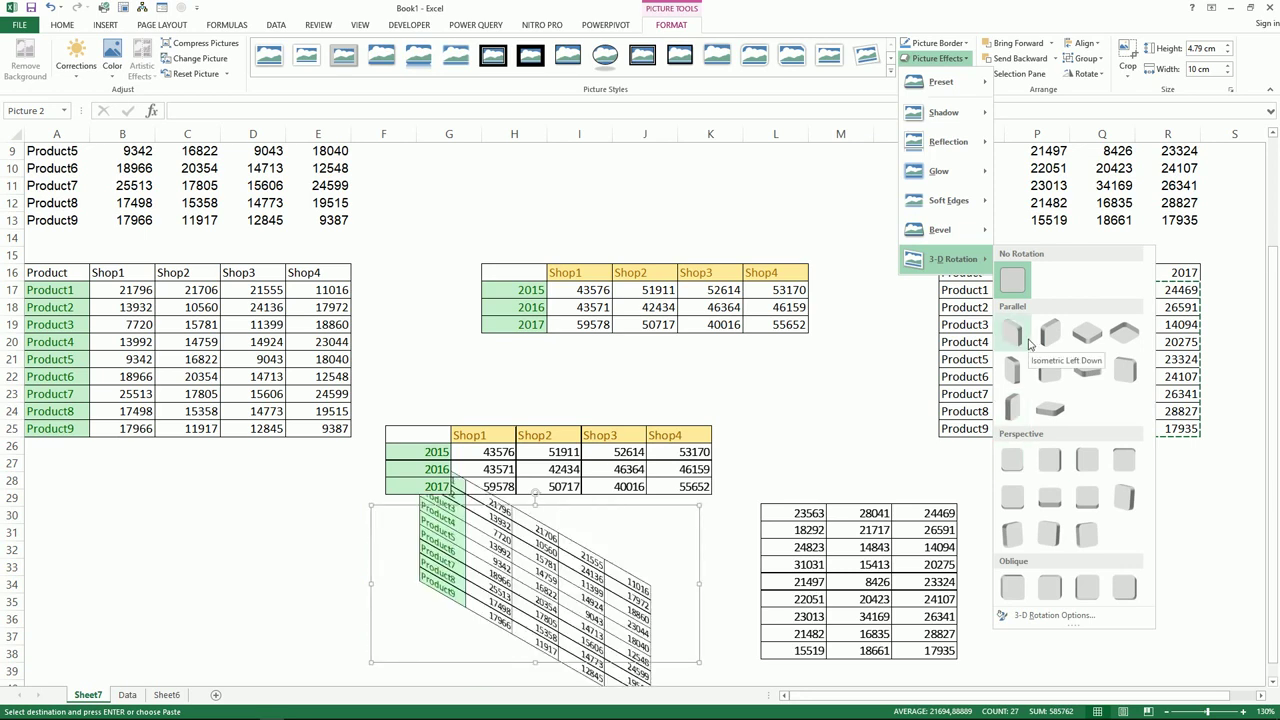
left_click(1030, 343)
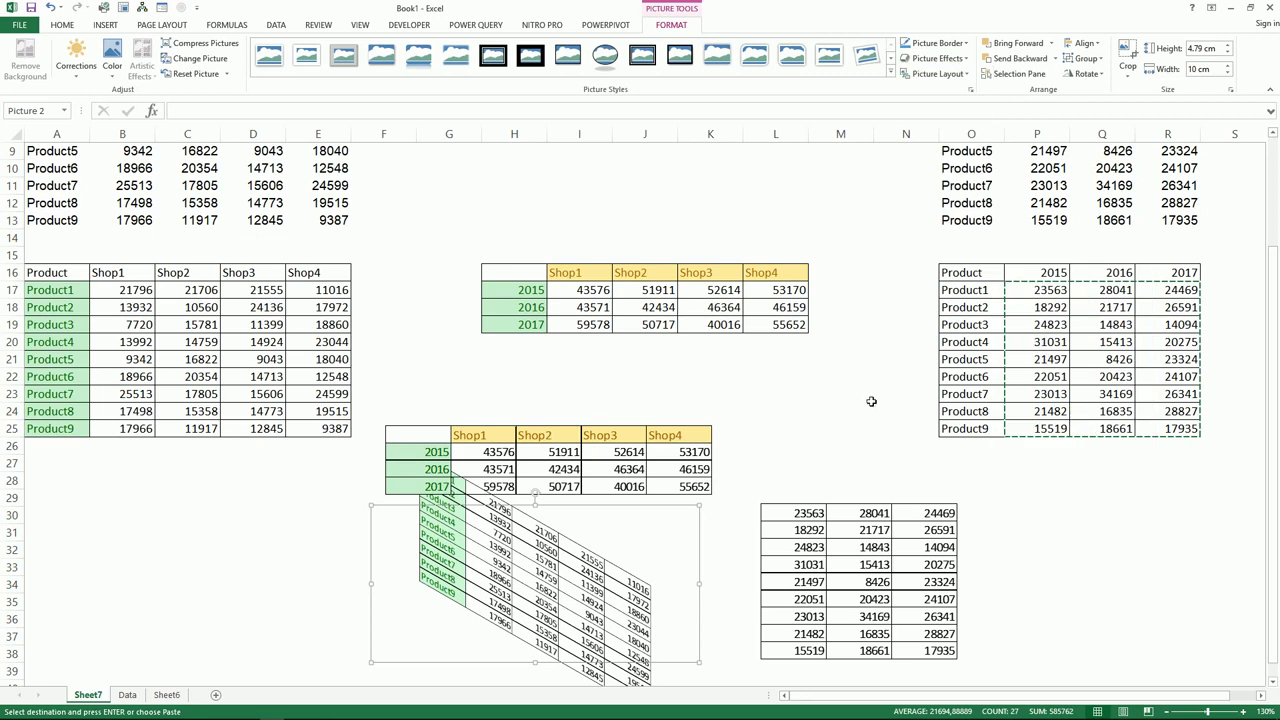
Step: Apply the Isometric Bottom Down 3-D rotation to the year-by-shop picture
left_click(608, 453)
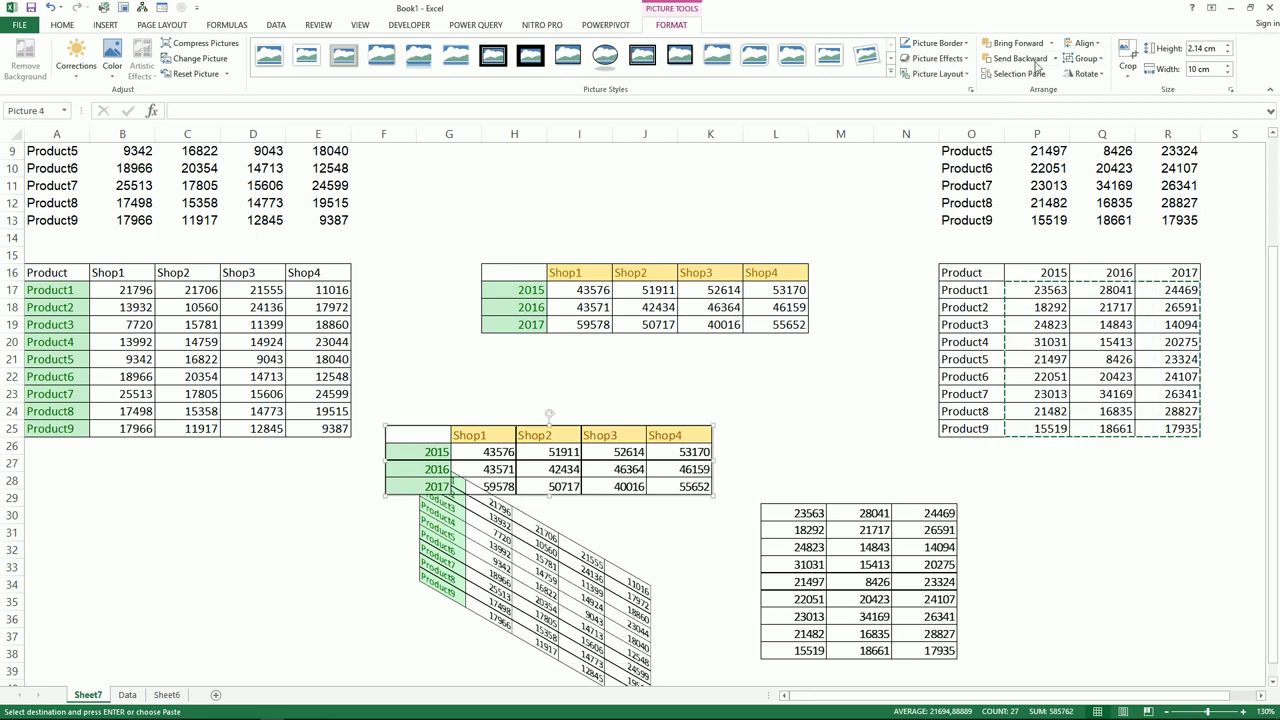
left_click(958, 60)
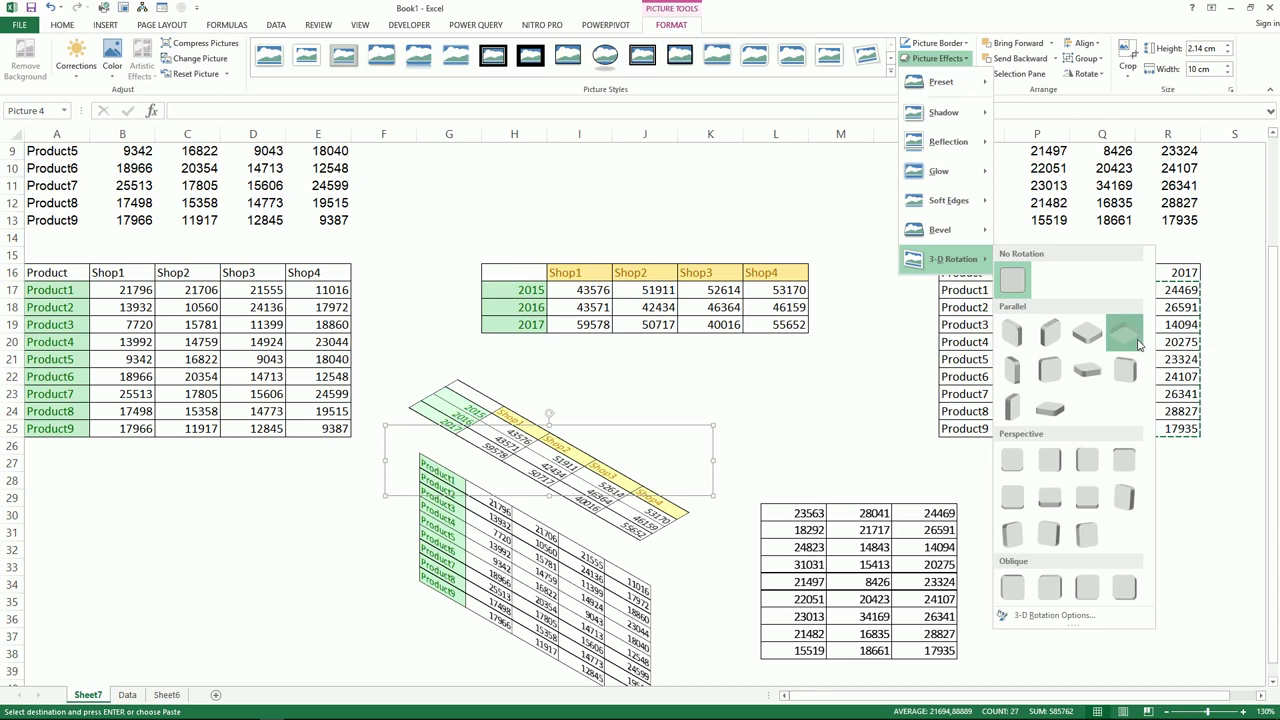
left_click(1128, 338)
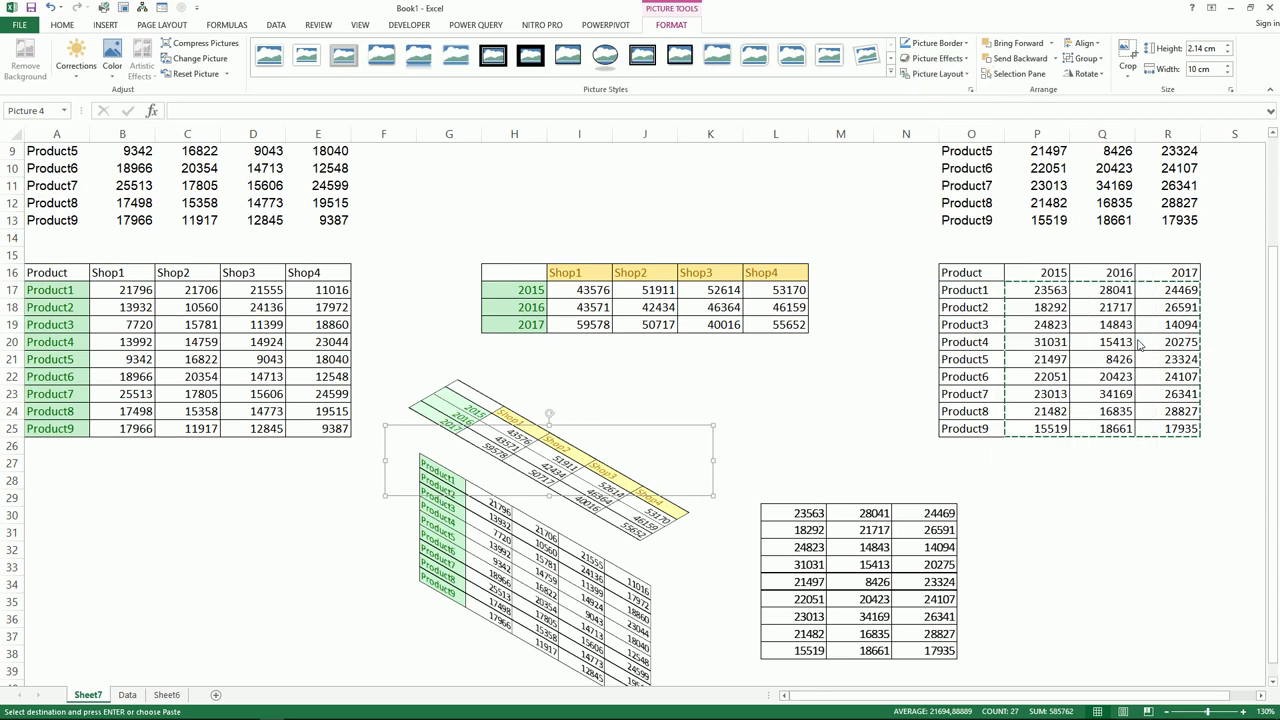
left_click(906, 520)
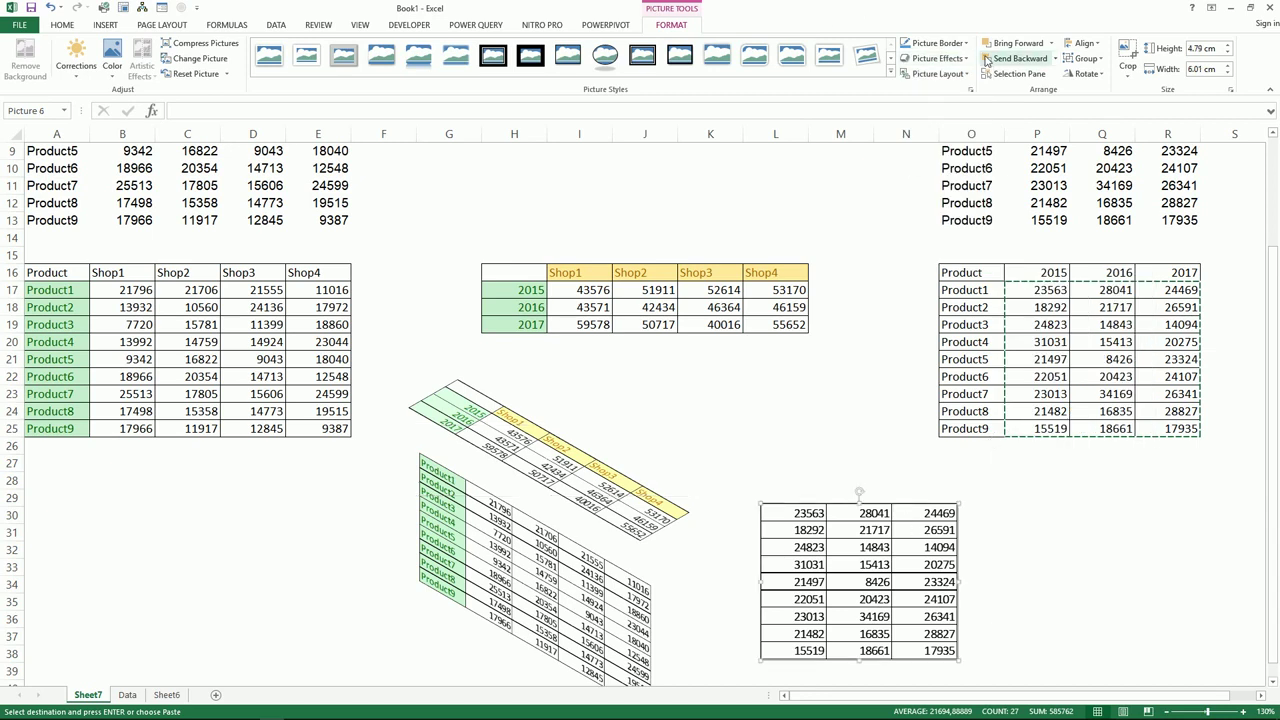
Step: Give the year-by-product picture an Isometric Right Up tilt and set the shop-by-year picture atop the product table
left_click(938, 58)
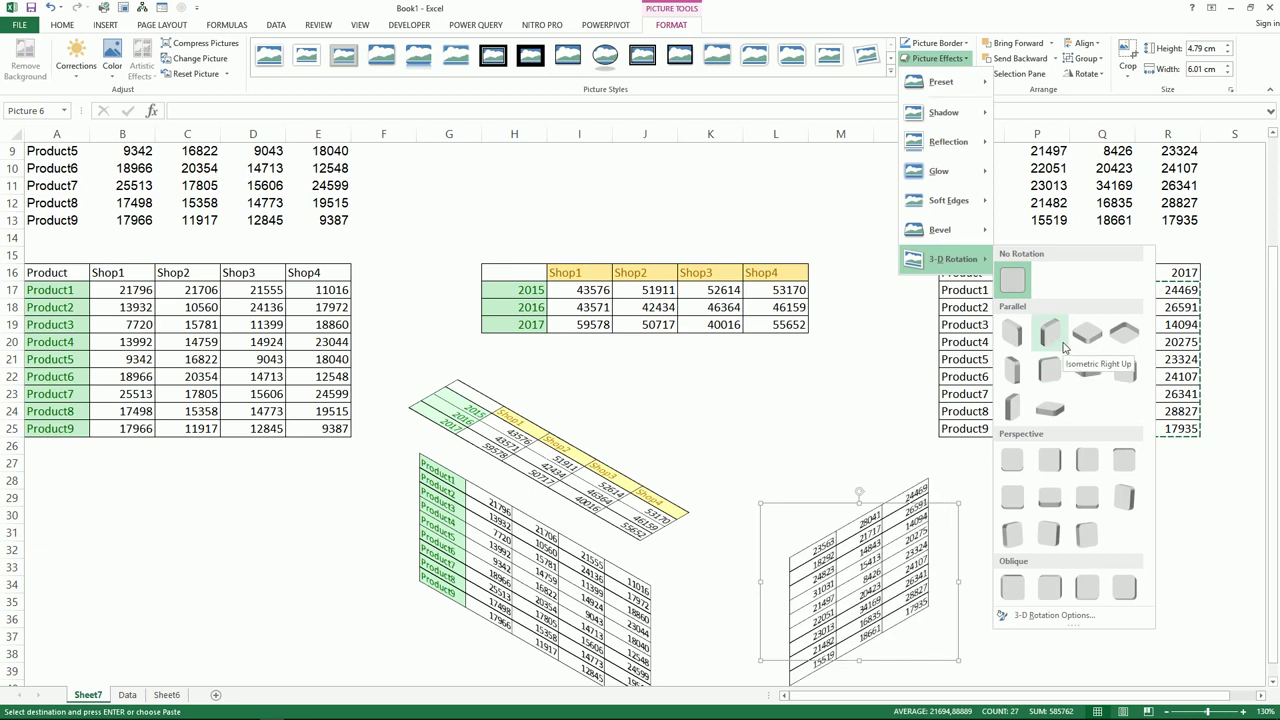
left_click(1065, 347)
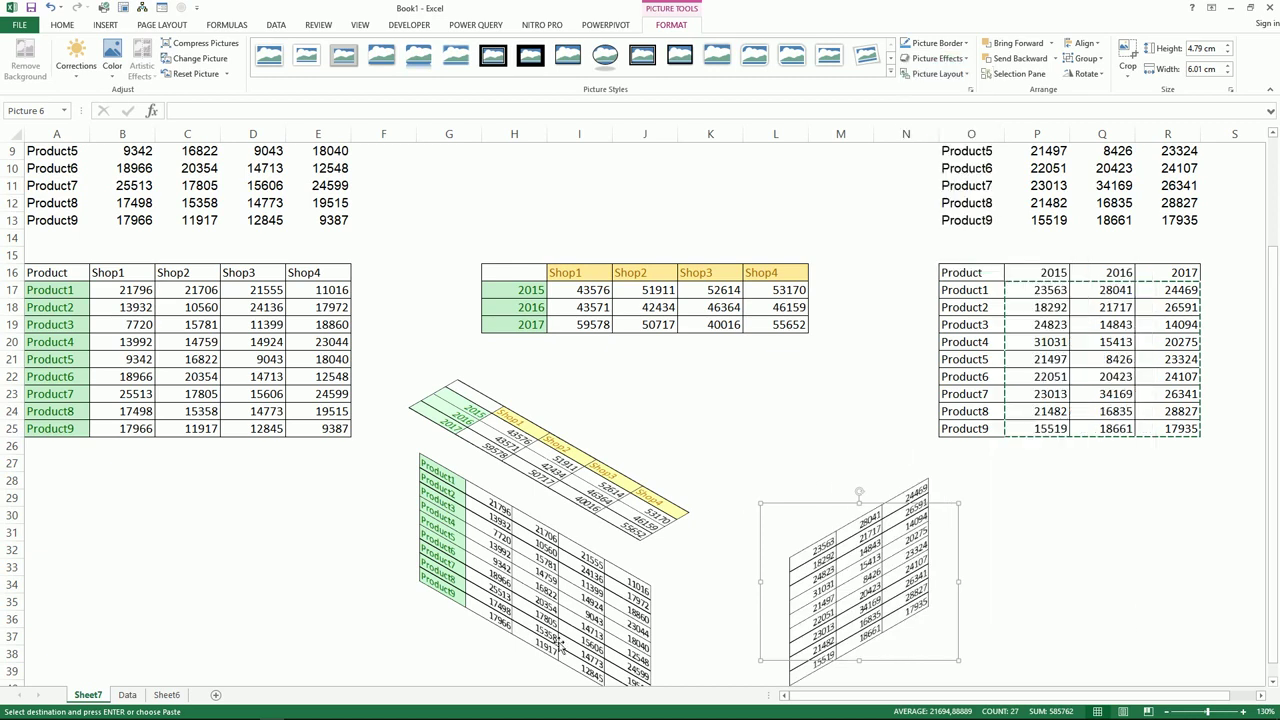
left_click_drag(526, 467, 536, 505)
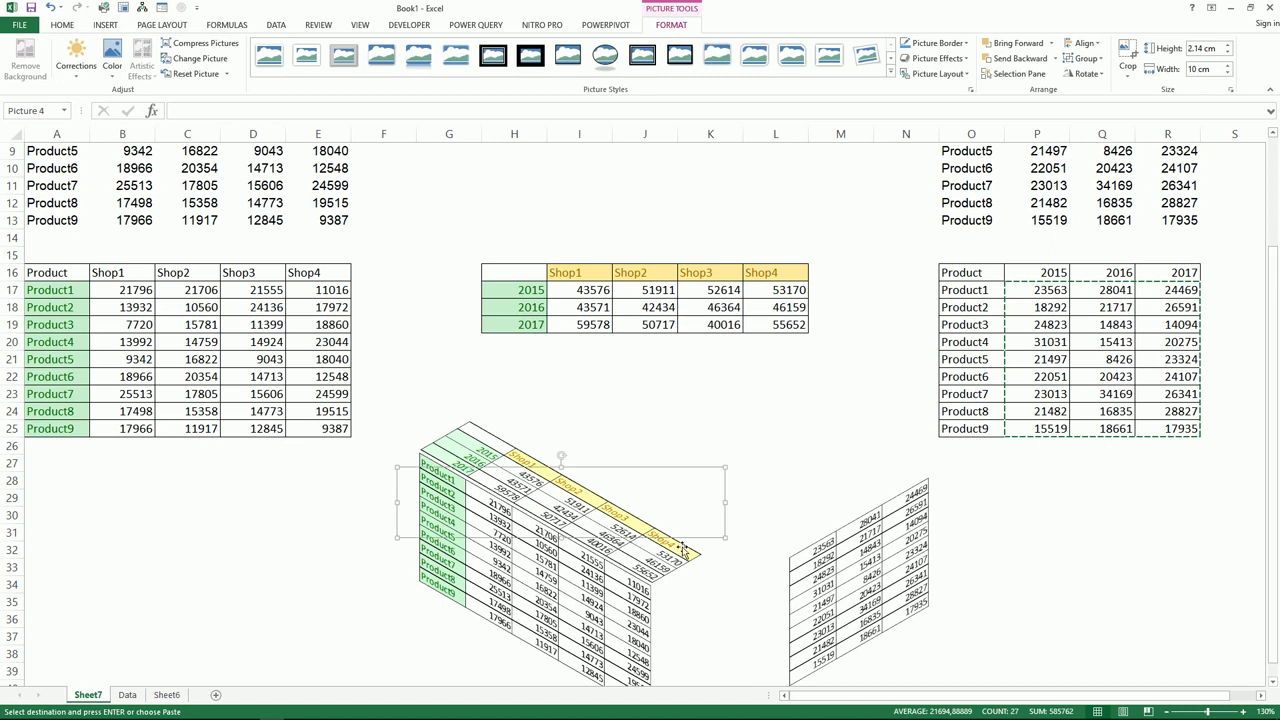
Step: Set the year-by-product picture against the product face, resize it to about 1.71 × 5.08 cm, and zoom to 184%
left_click_drag(797, 580, 676, 605)
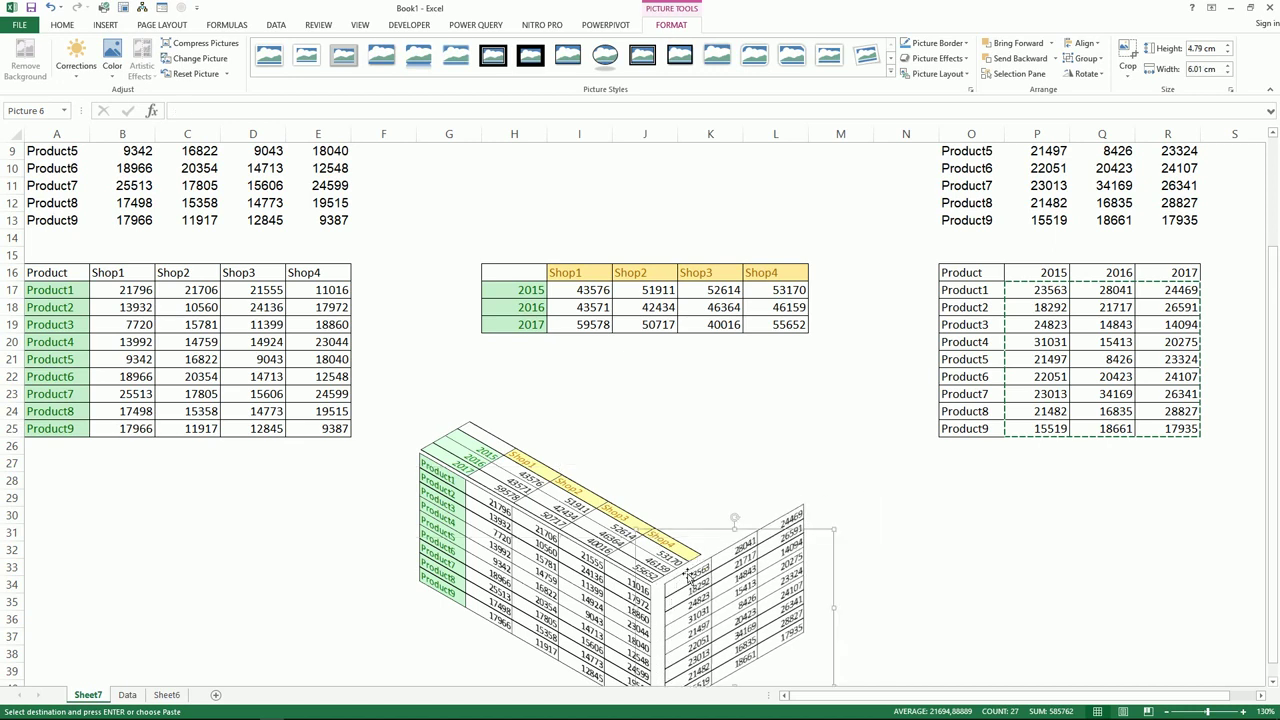
scroll(688, 578, "down", 2)
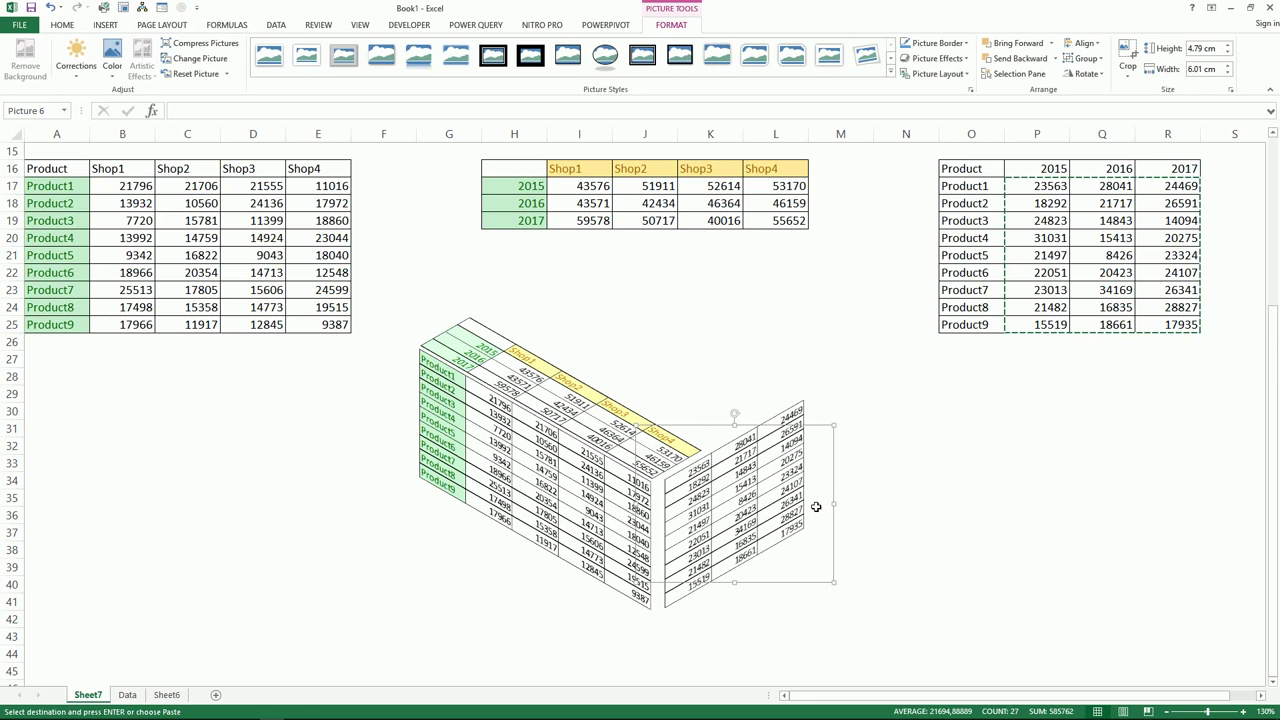
left_click_drag(834, 505, 685, 512)
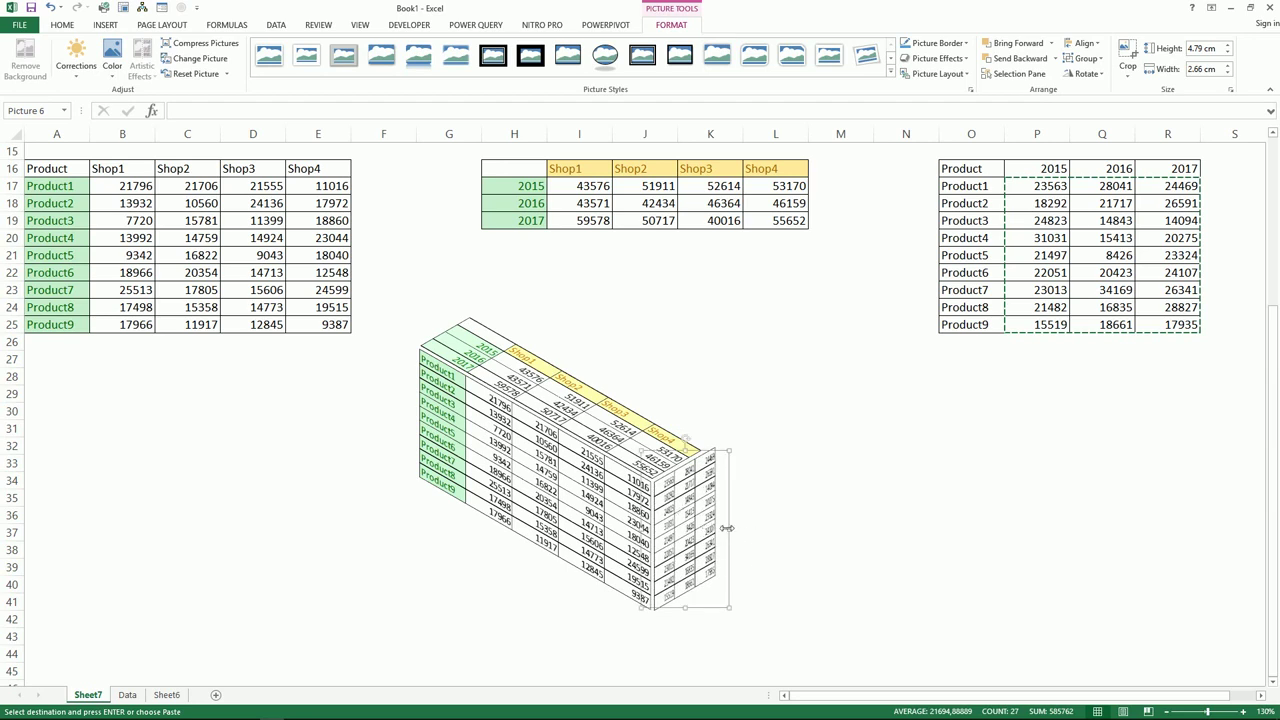
left_click_drag(727, 528, 702, 530)
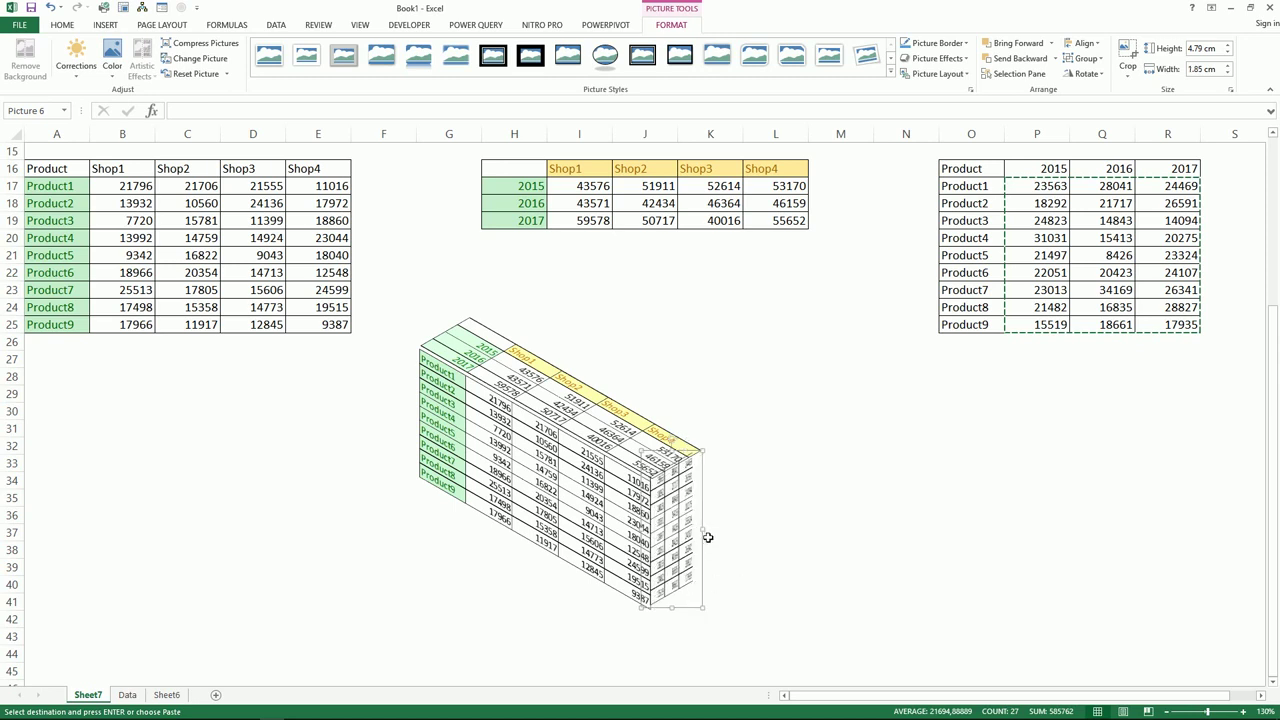
left_click_drag(702, 526, 697, 527)
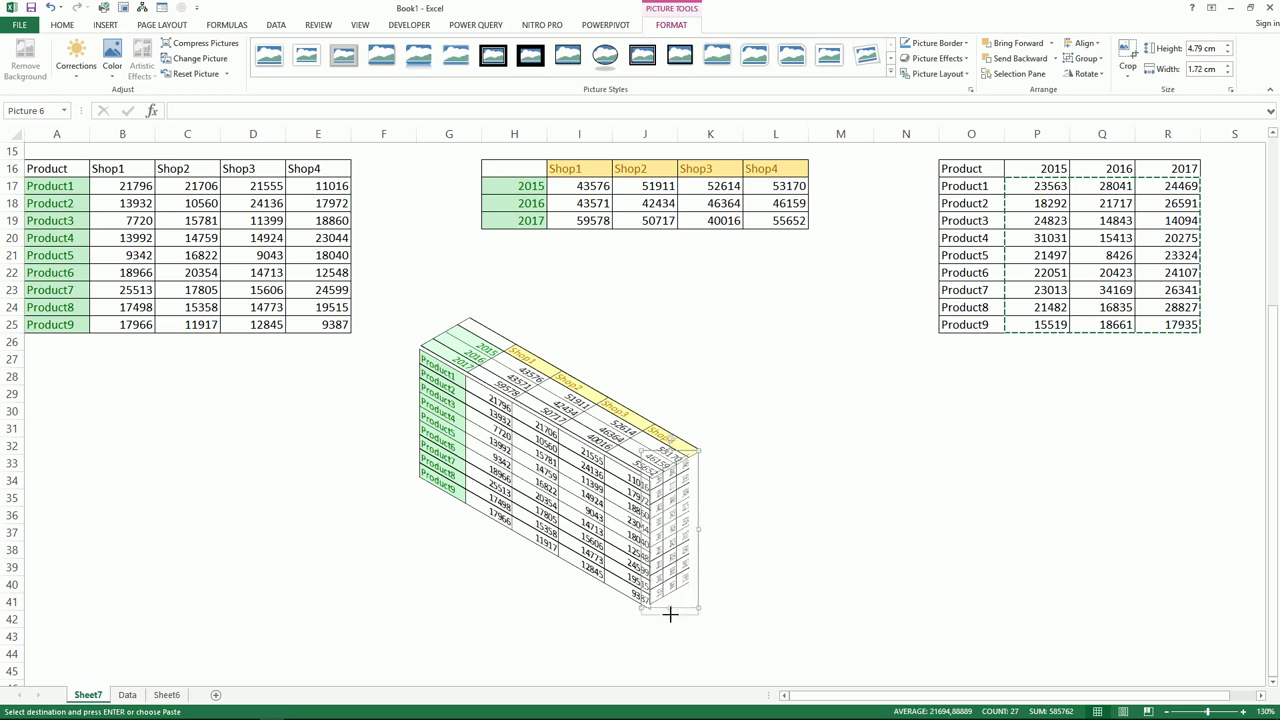
left_click_drag(670, 608, 670, 614)
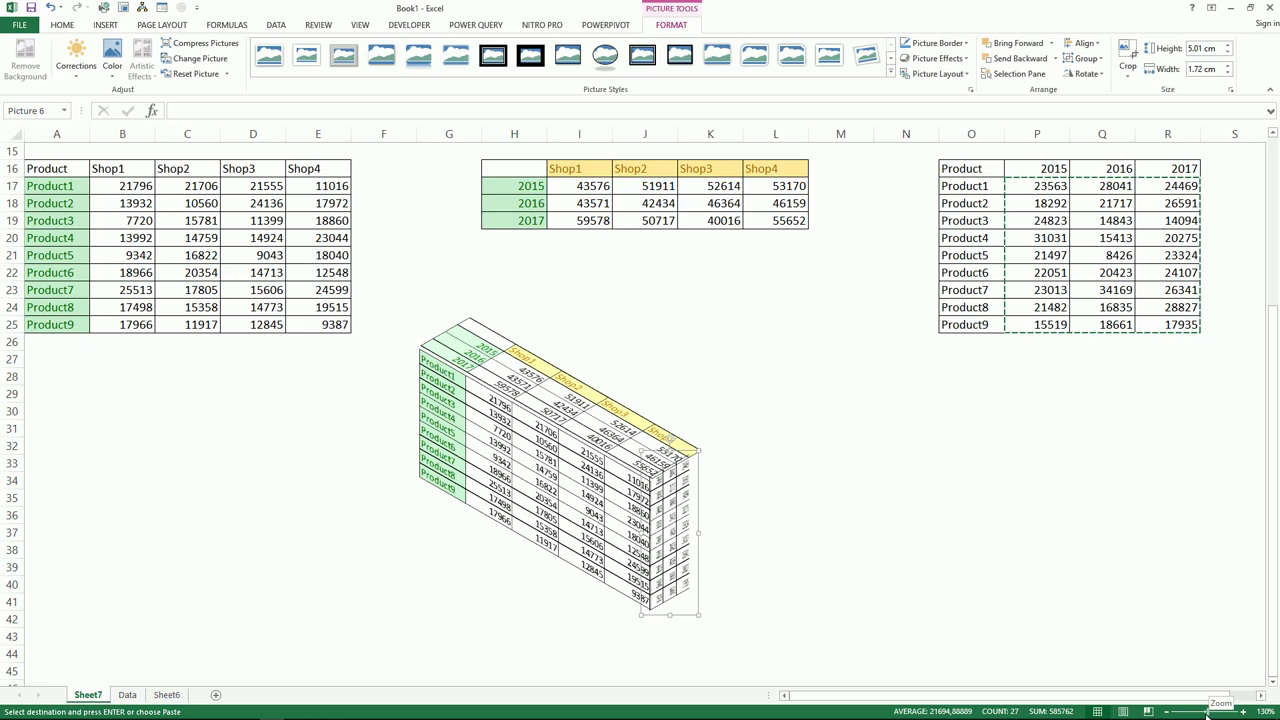
left_click_drag(1208, 712, 1212, 712)
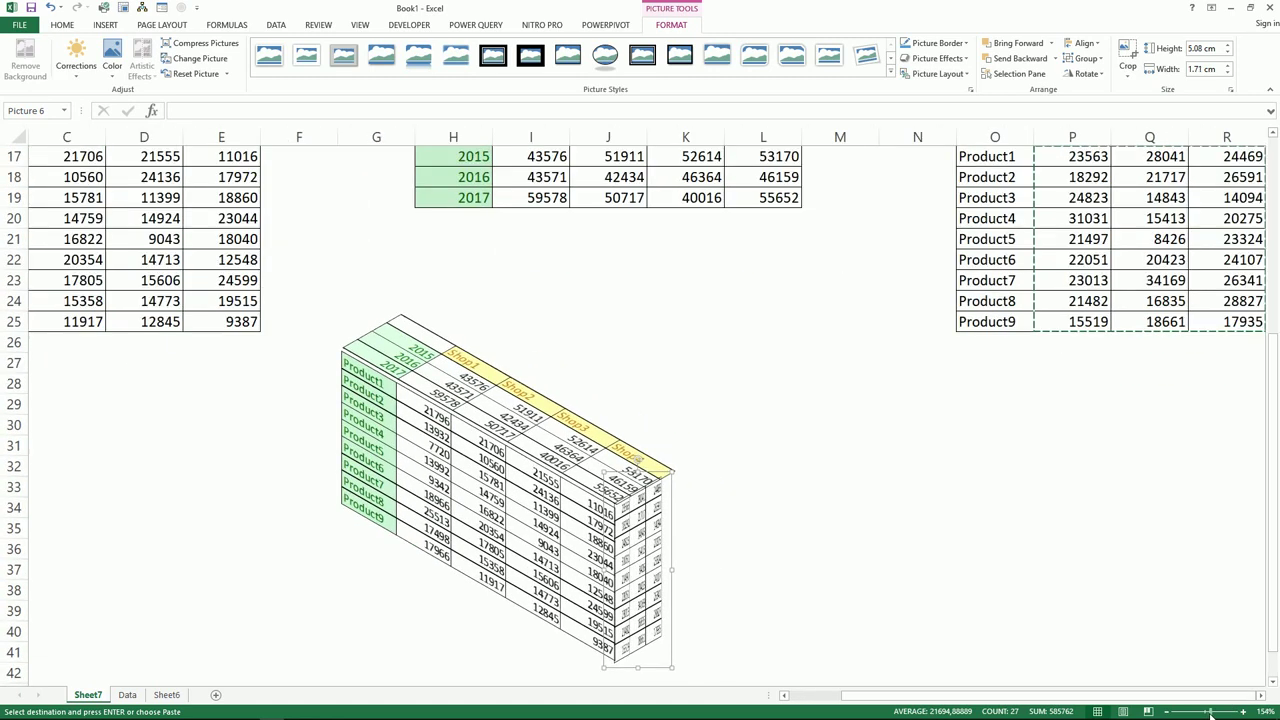
Step: Nudge the side face picture right, then back left, into line with the top and front faces
scroll(1037, 654, "down", 2)
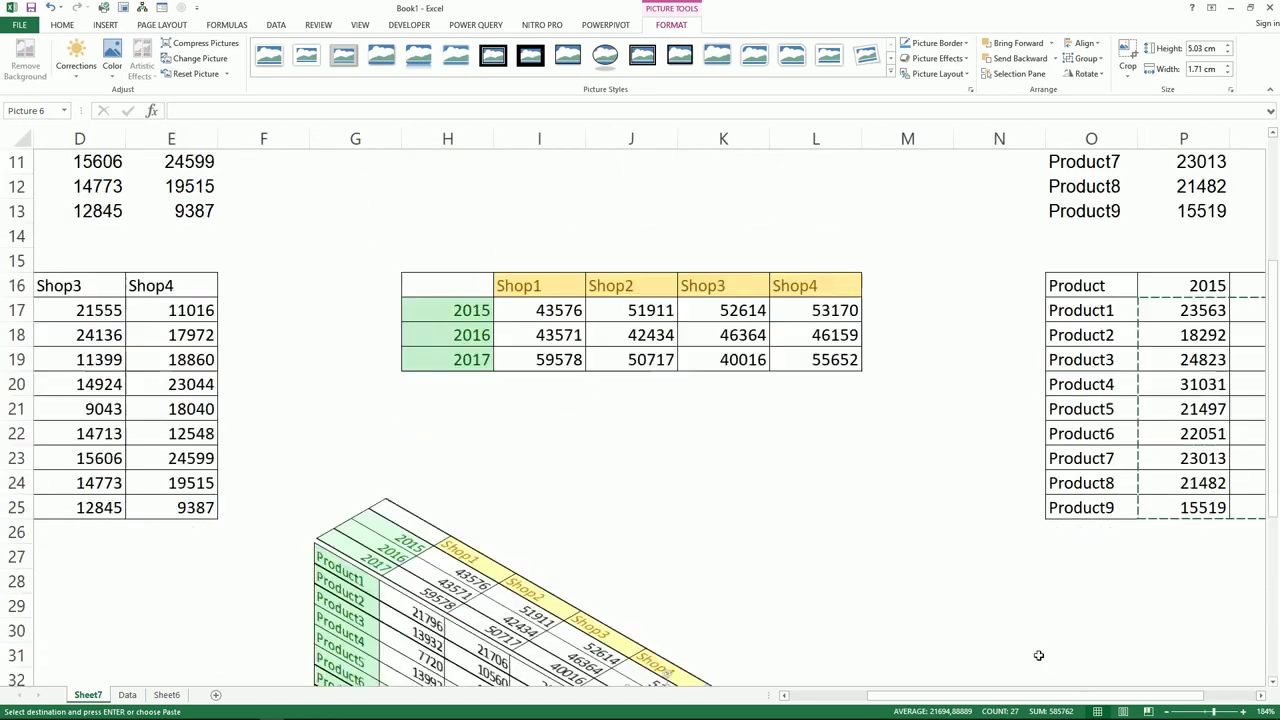
scroll(846, 574, "down", 3)
scroll(689, 518, "down", 2)
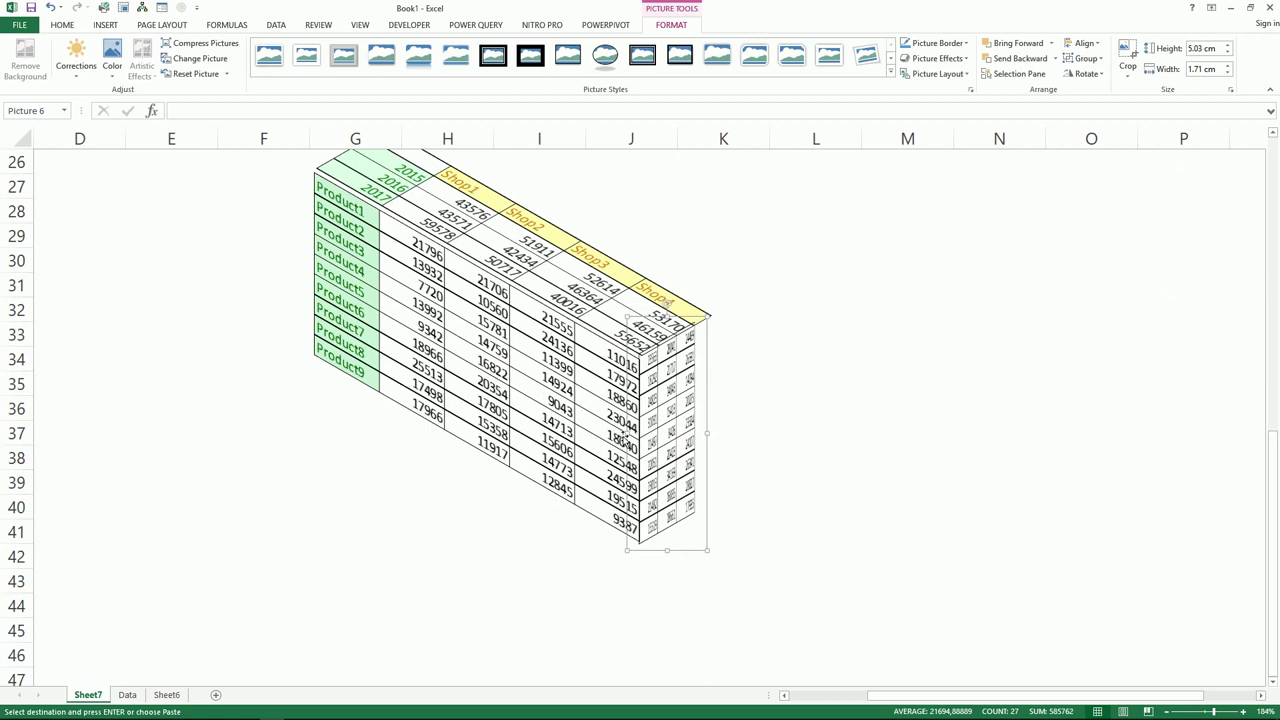
left_click_drag(651, 437, 657, 438)
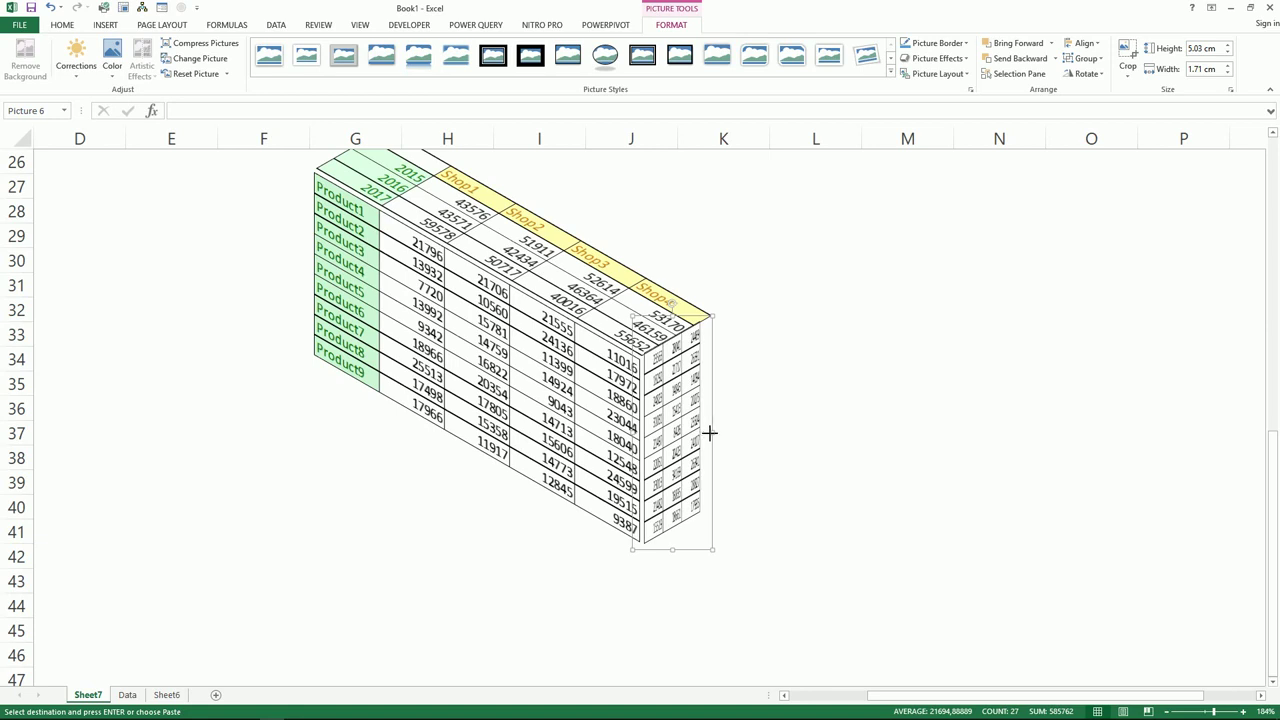
left_click_drag(709, 432, 707, 432)
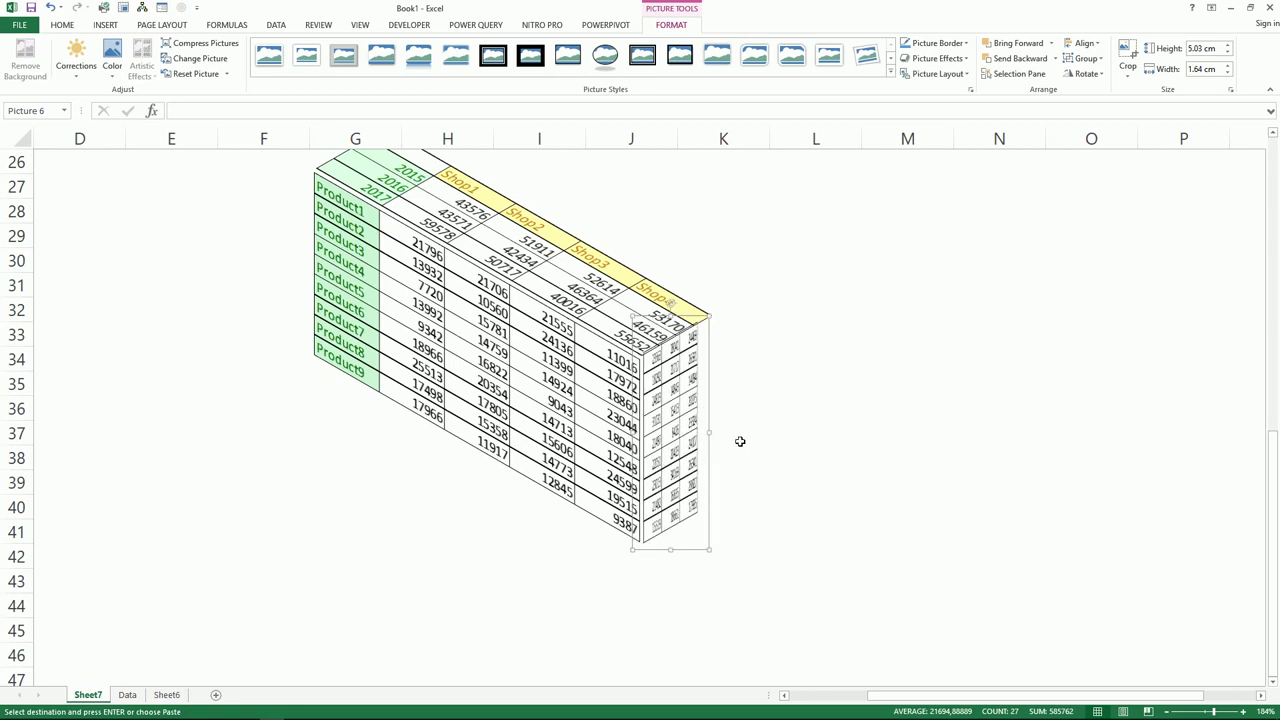
left_click(606, 270)
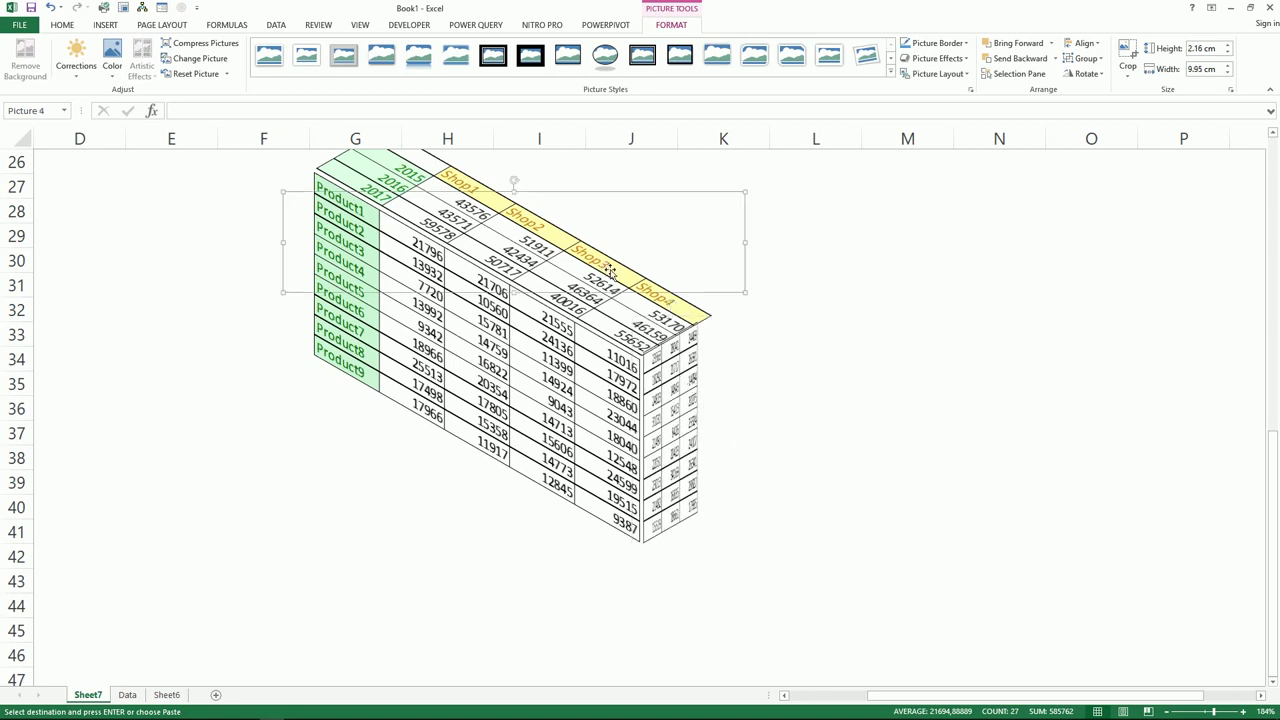
left_click(786, 389)
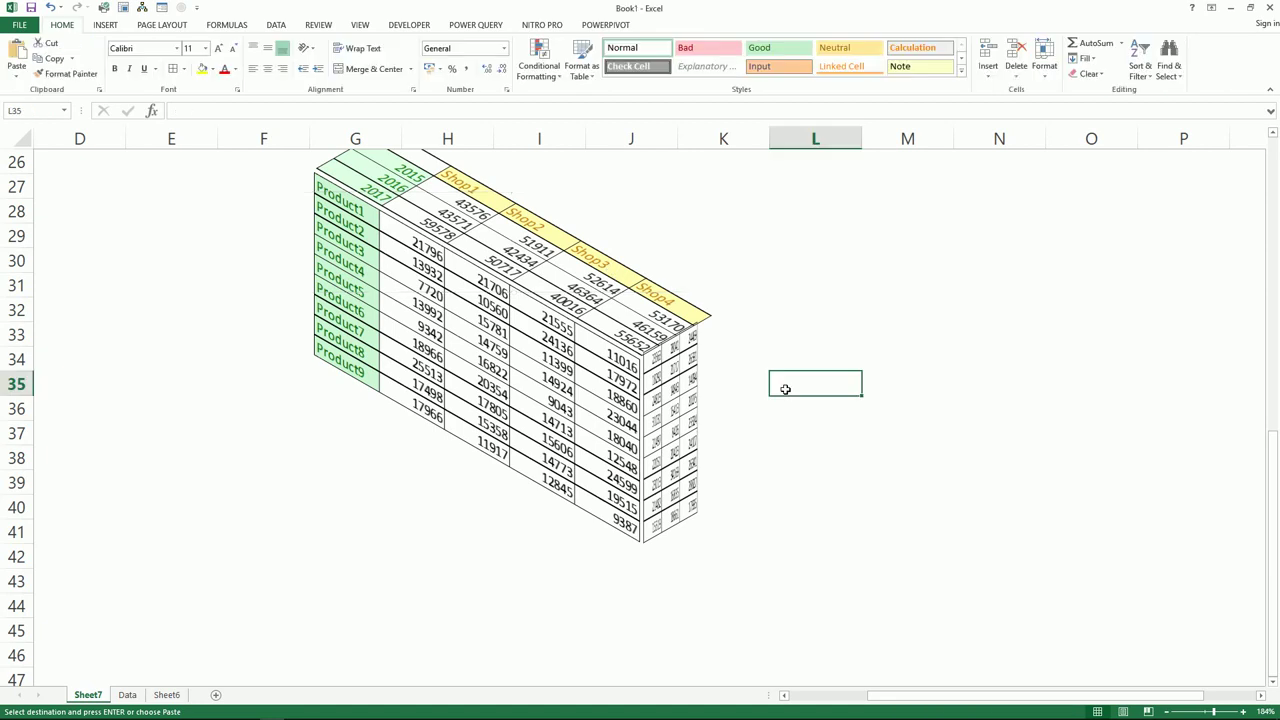
left_click(697, 394)
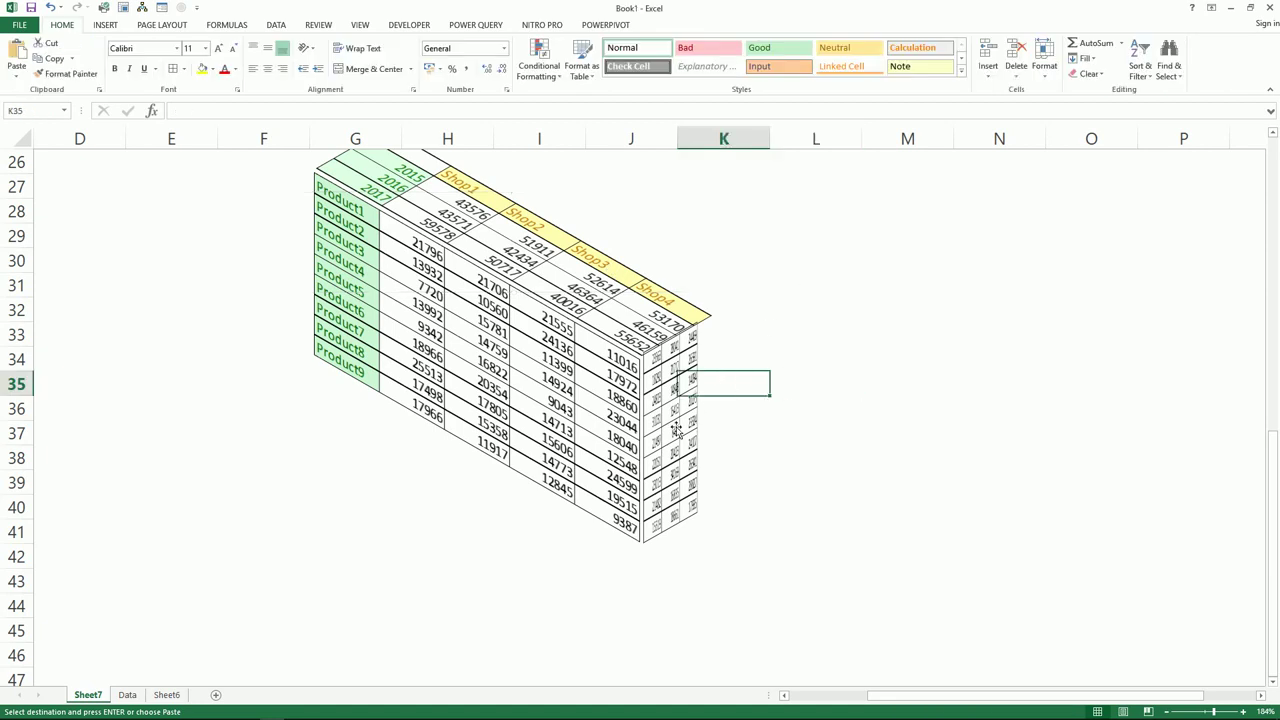
Step: Make the side face picture slightly narrower by pulling its right edge left, then check the fit
left_click(709, 428)
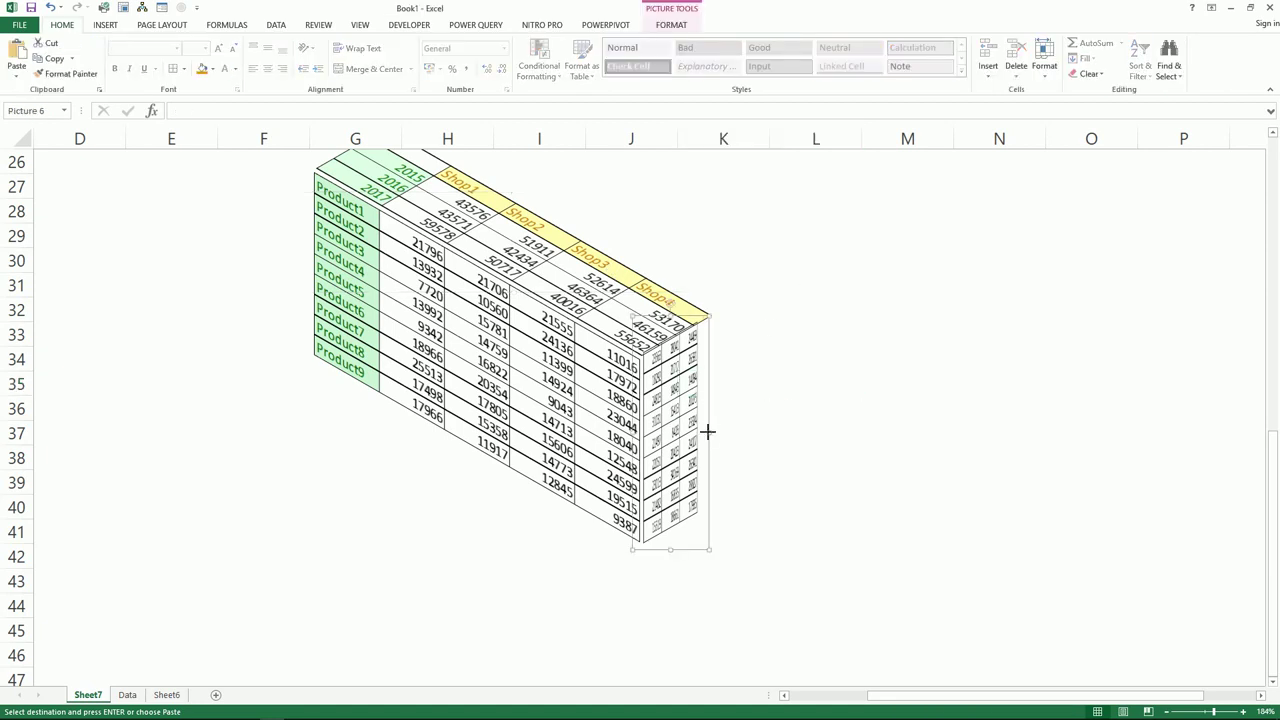
left_click_drag(707, 431, 703, 433)
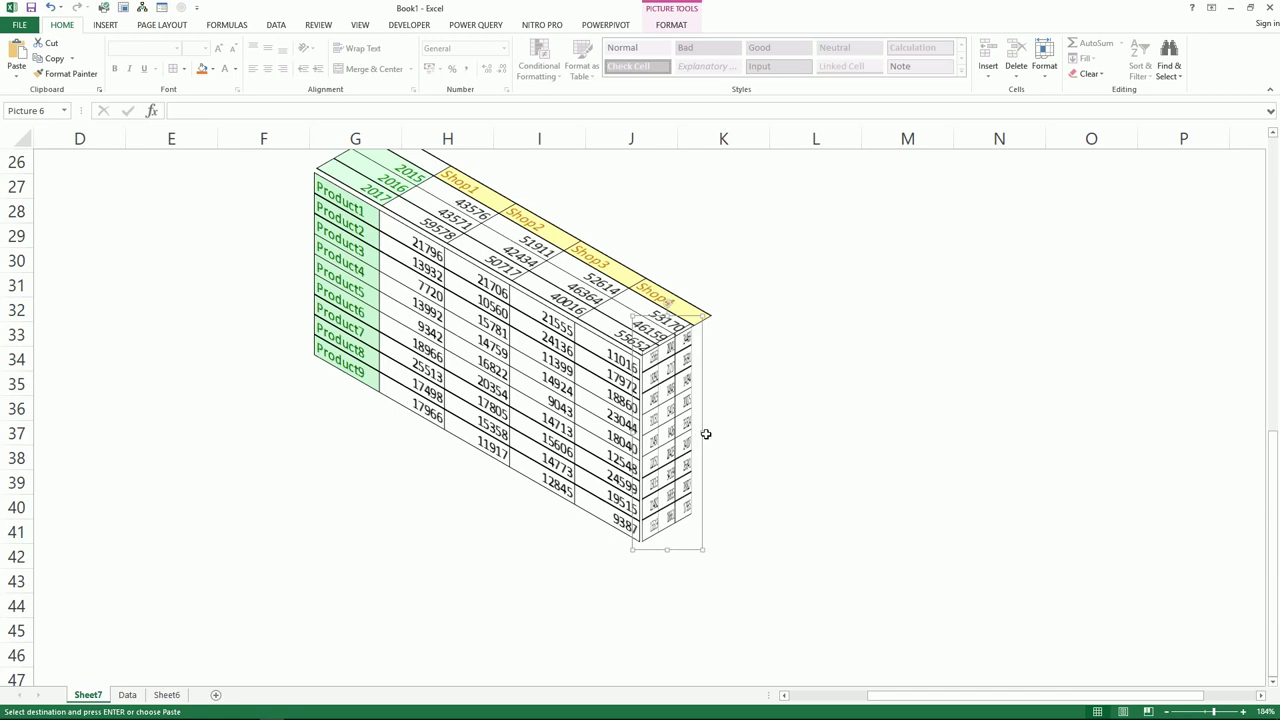
left_click(772, 426)
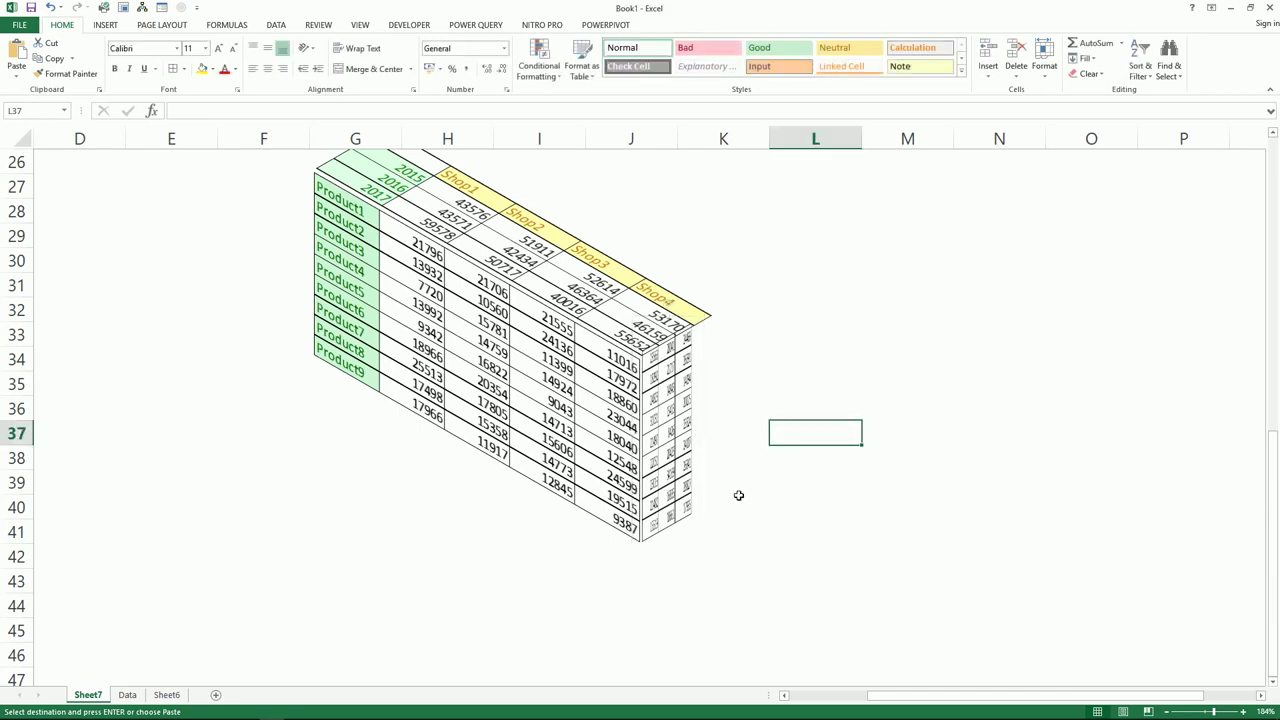
left_click(745, 500)
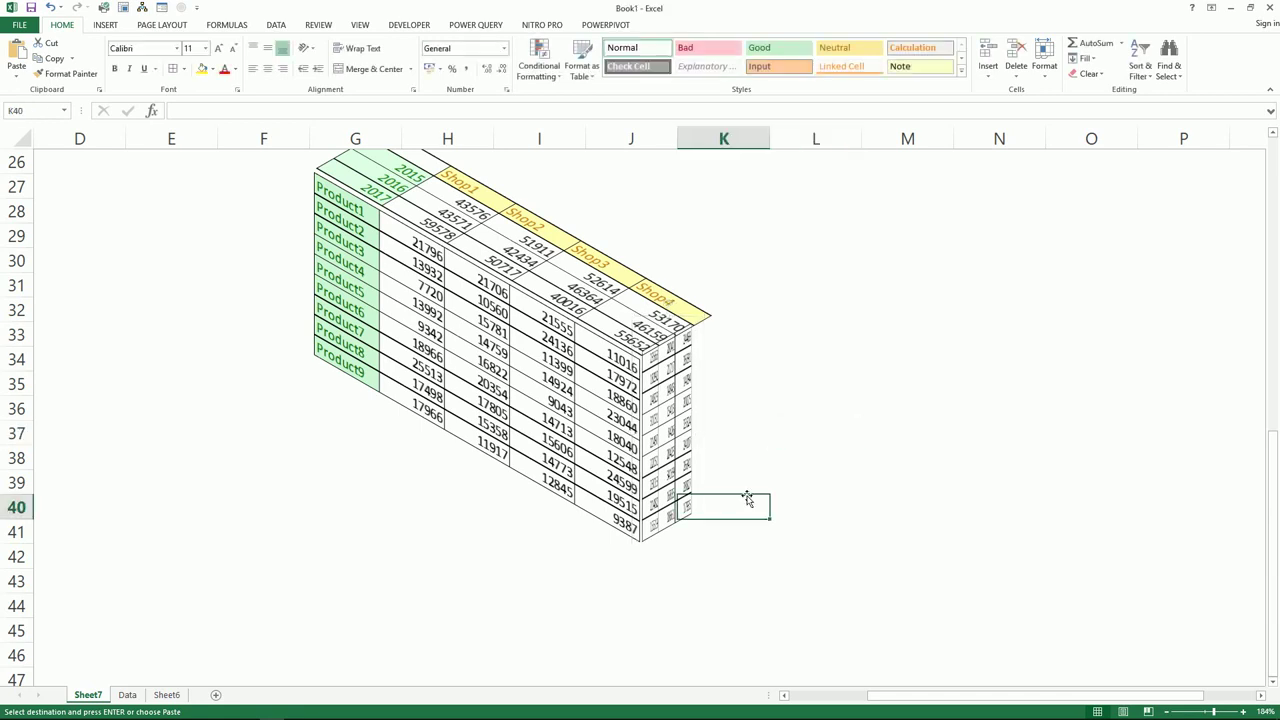
left_click(513, 530)
left_click(656, 460)
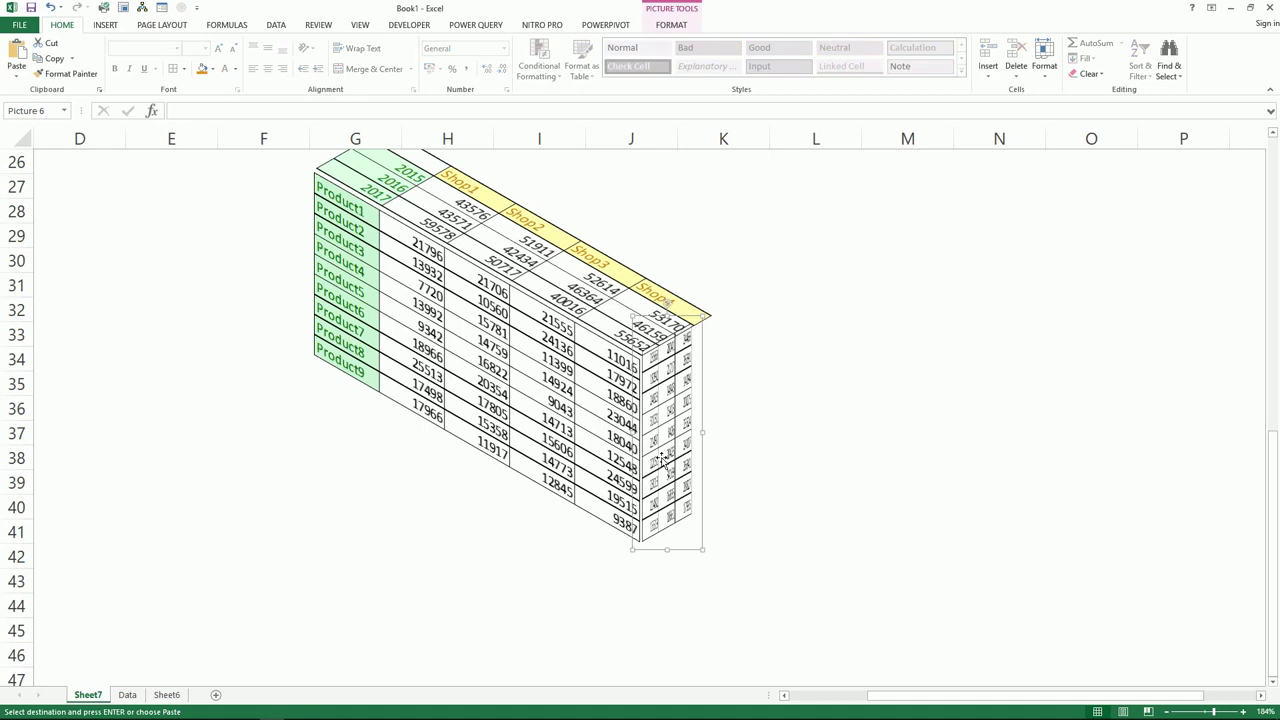
Step: Shift the side face down-right, raise its bottom to match the front table, and zoom to 226%
left_click_drag(667, 434, 686, 468)
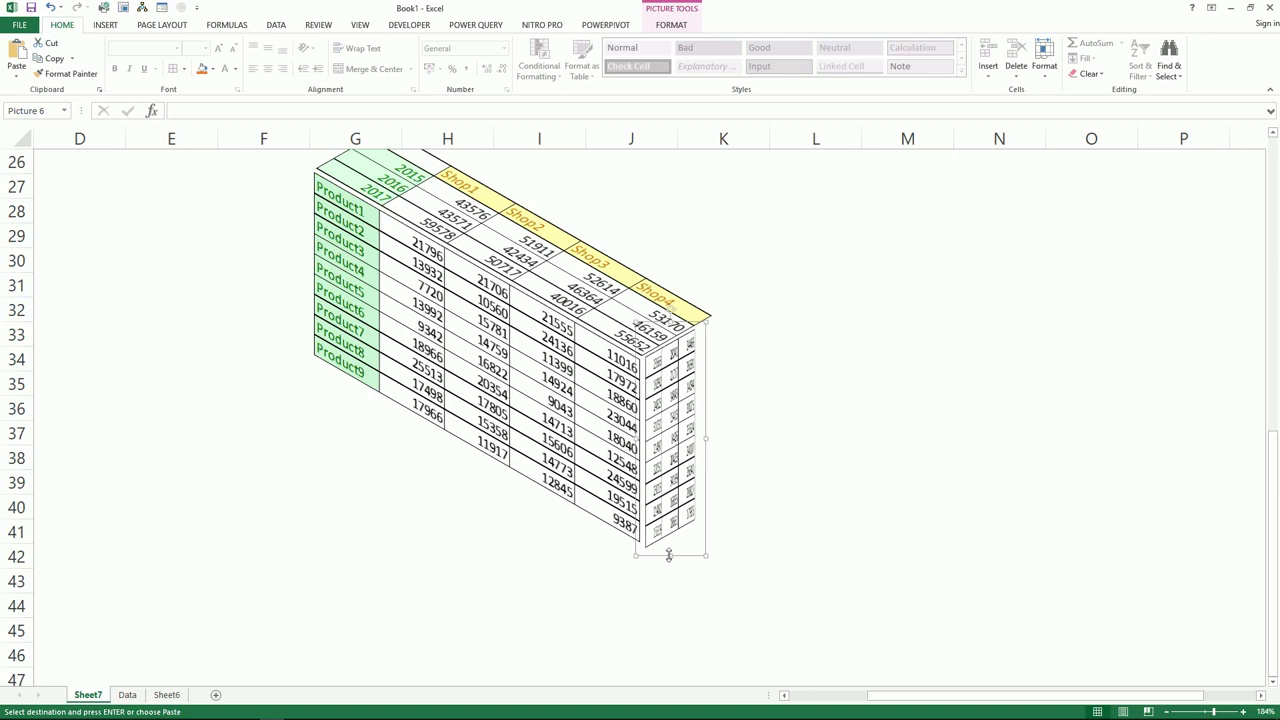
left_click_drag(669, 553, 667, 547)
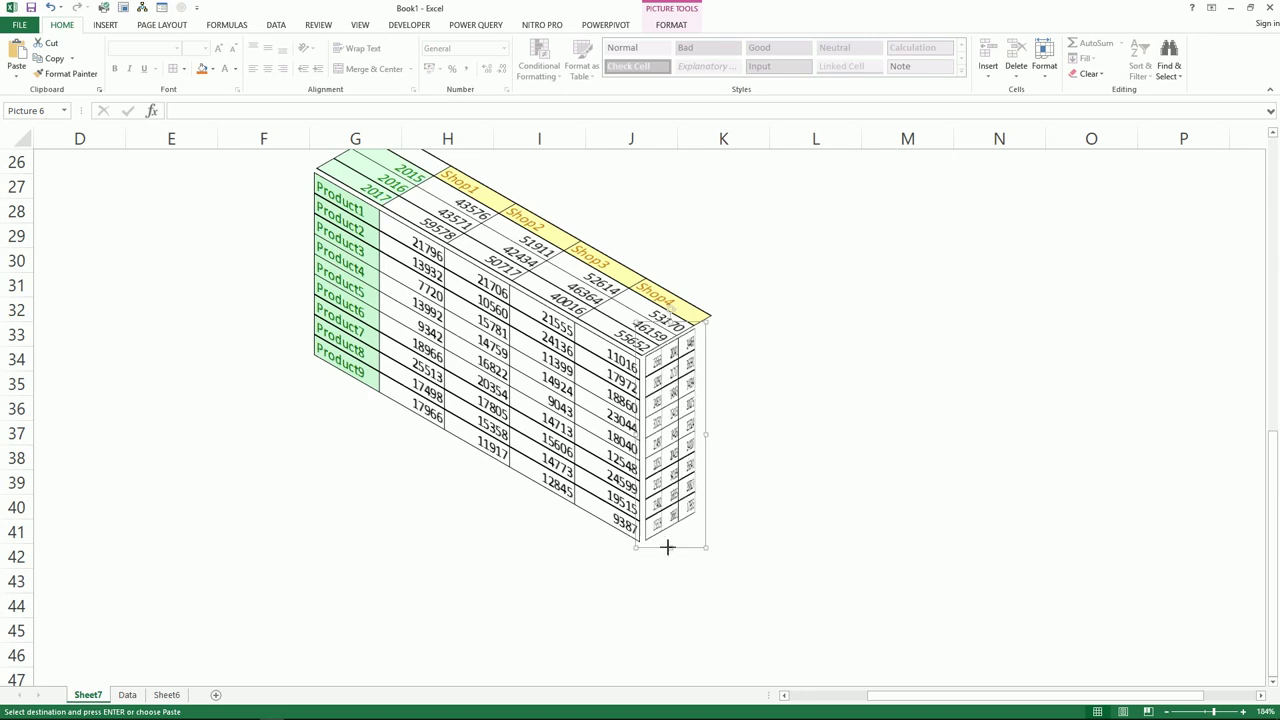
left_click(848, 476)
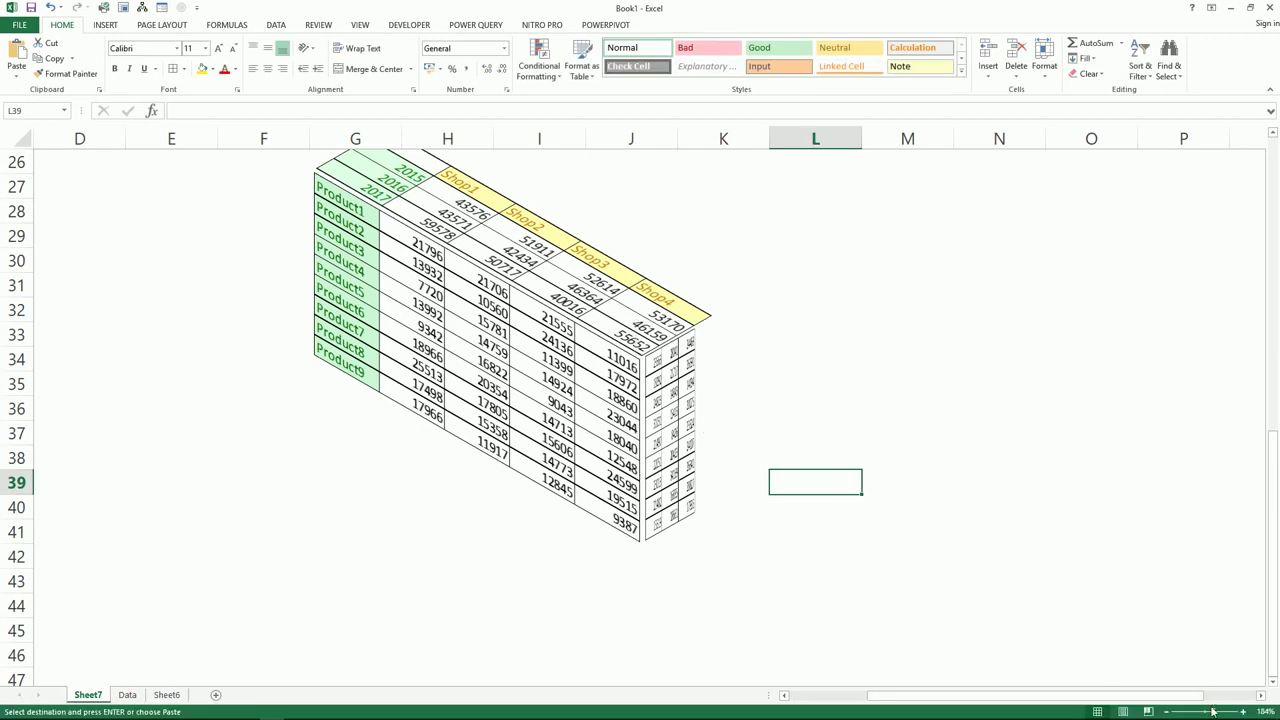
left_click_drag(1216, 712, 1219, 712)
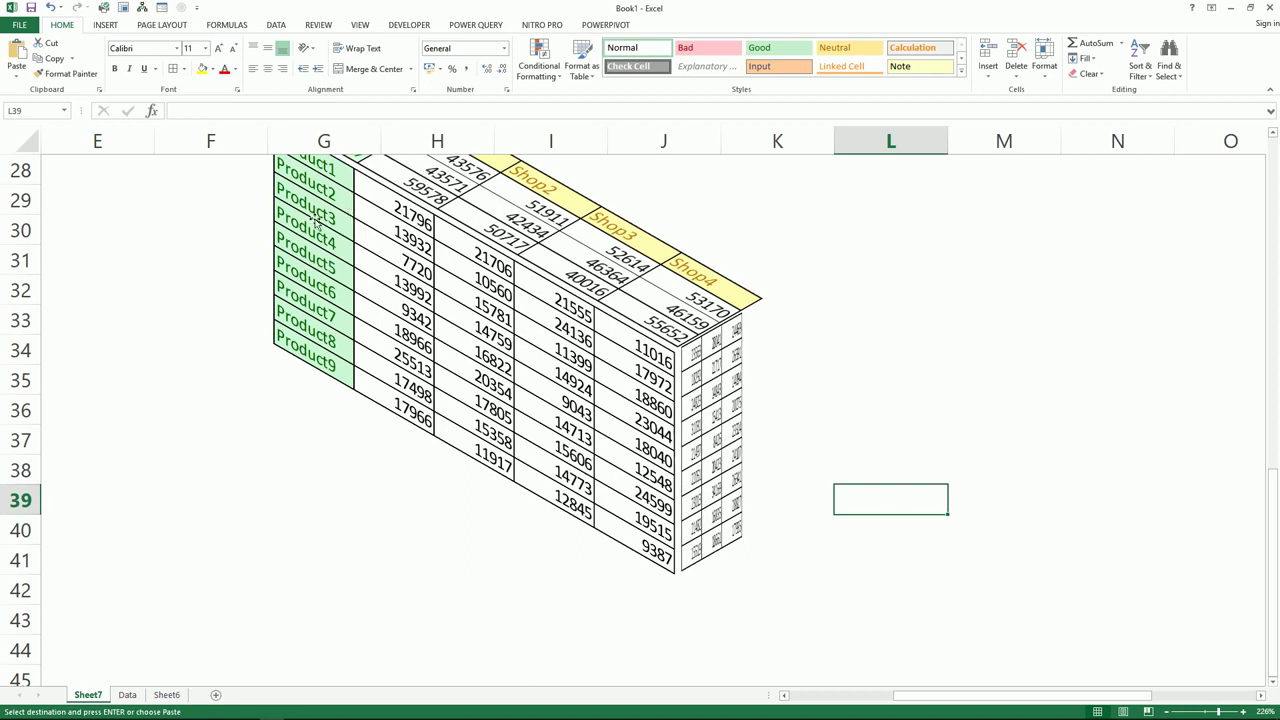
scroll(366, 233, "up", 1)
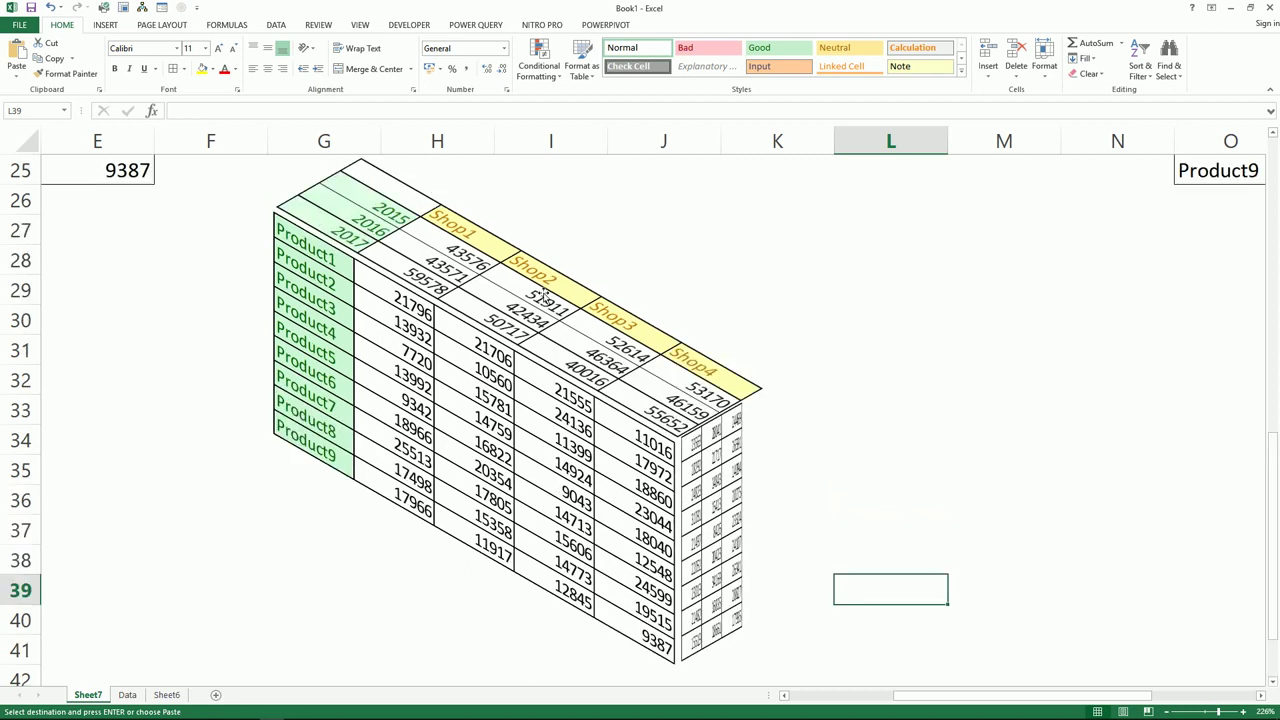